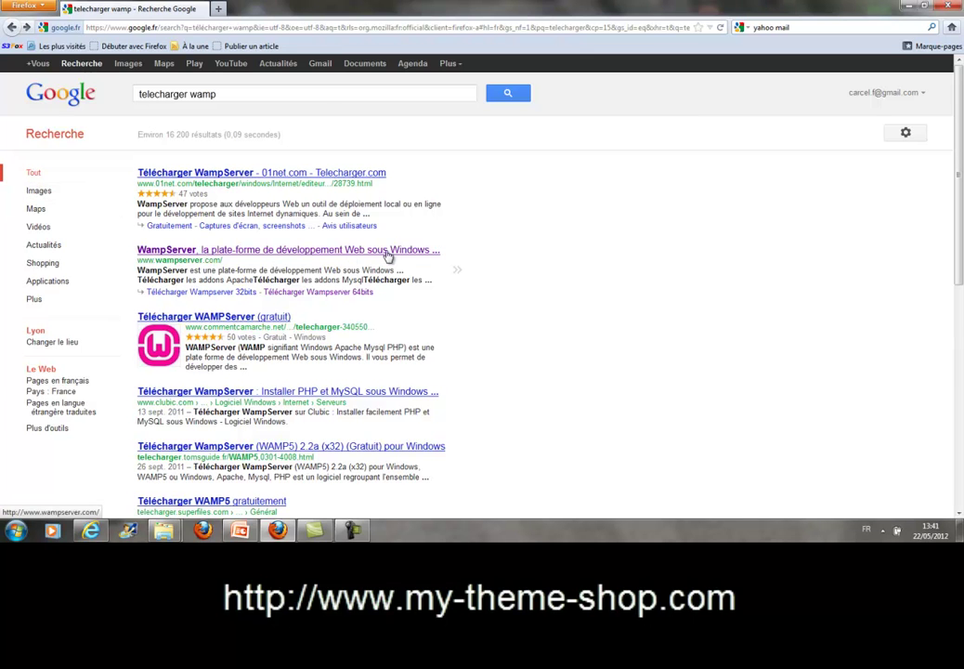
{"action": "left_click", "coordinate": [293, 250]}
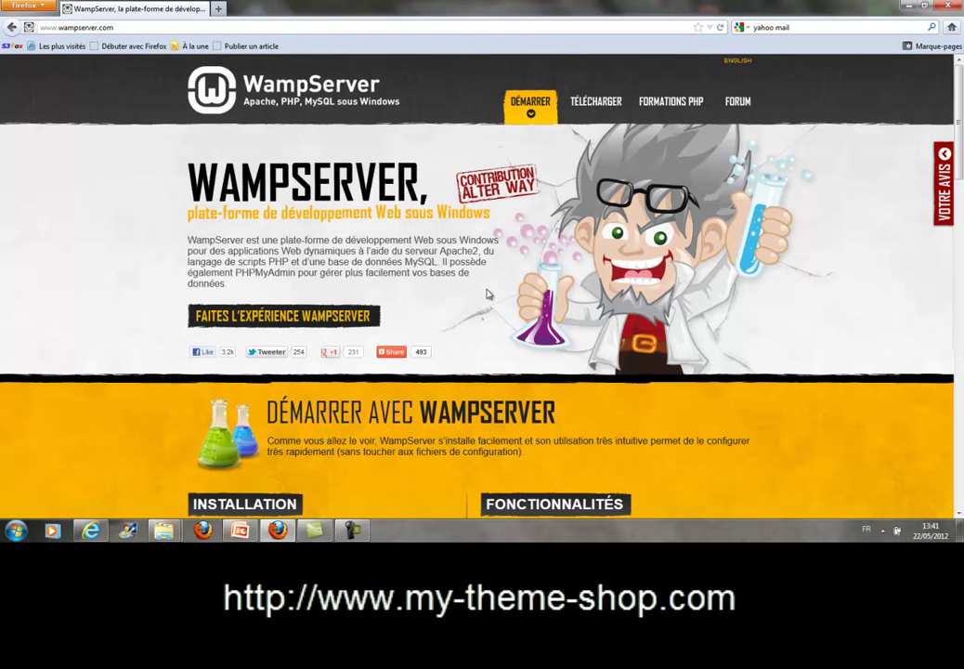
{"action": "scroll", "coordinate": [478, 286], "scroll_direction": "down", "scroll_amount": 8}
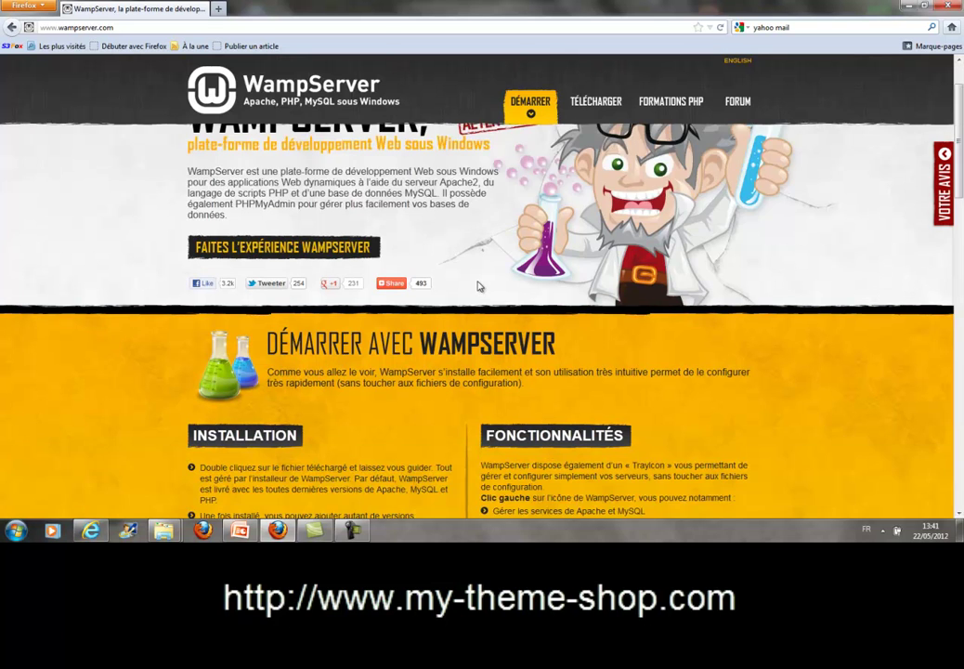
{"action": "scroll", "coordinate": [478, 286], "scroll_direction": "down", "scroll_amount": 1}
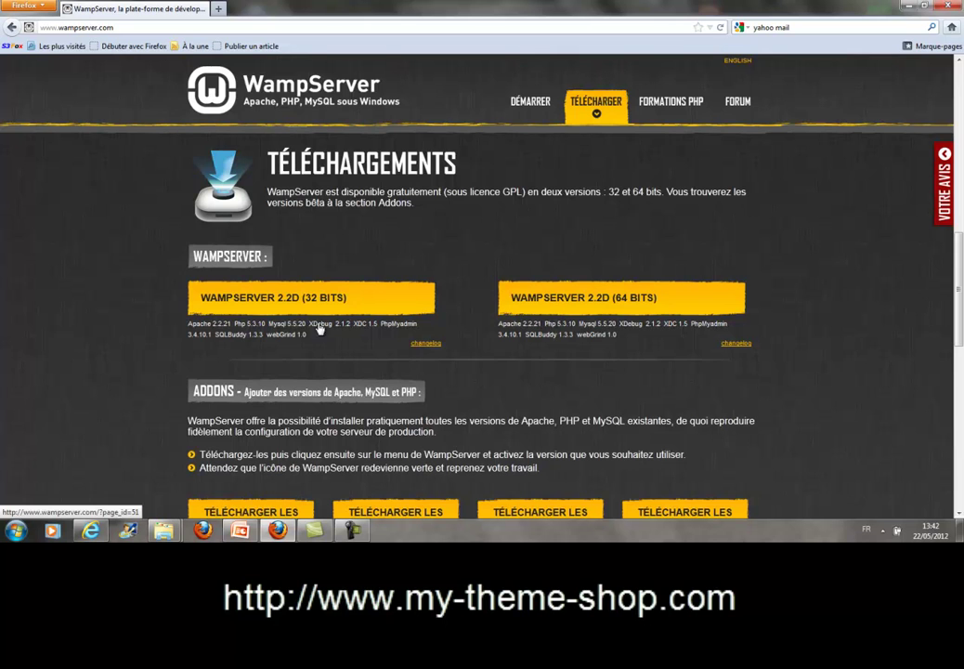
{"action": "left_click", "coordinate": [14, 531]}
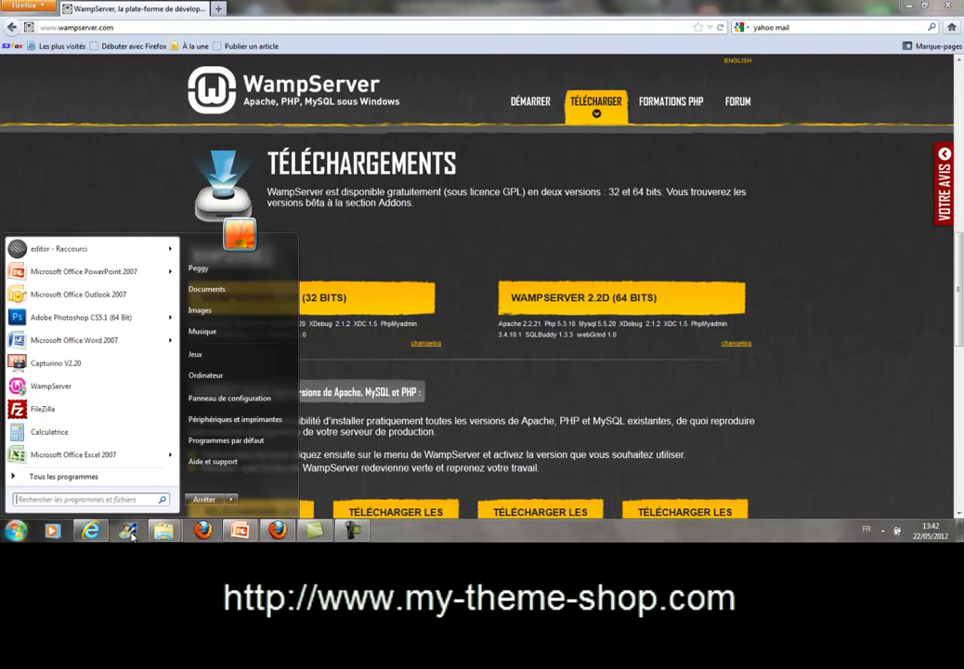
{"action": "right_click", "coordinate": [233, 379]}
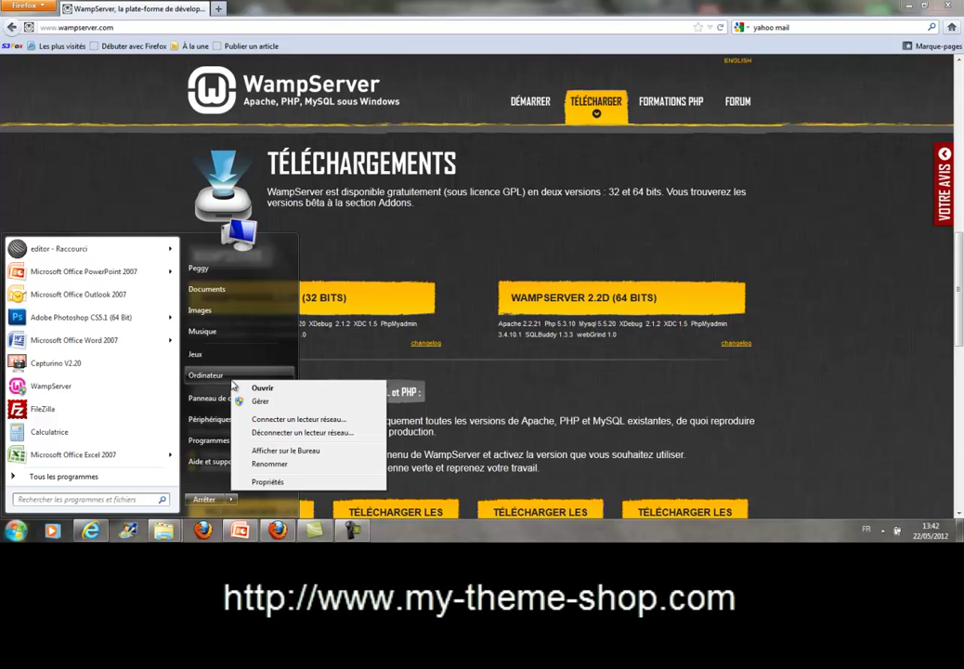
{"action": "left_click", "coordinate": [287, 482]}
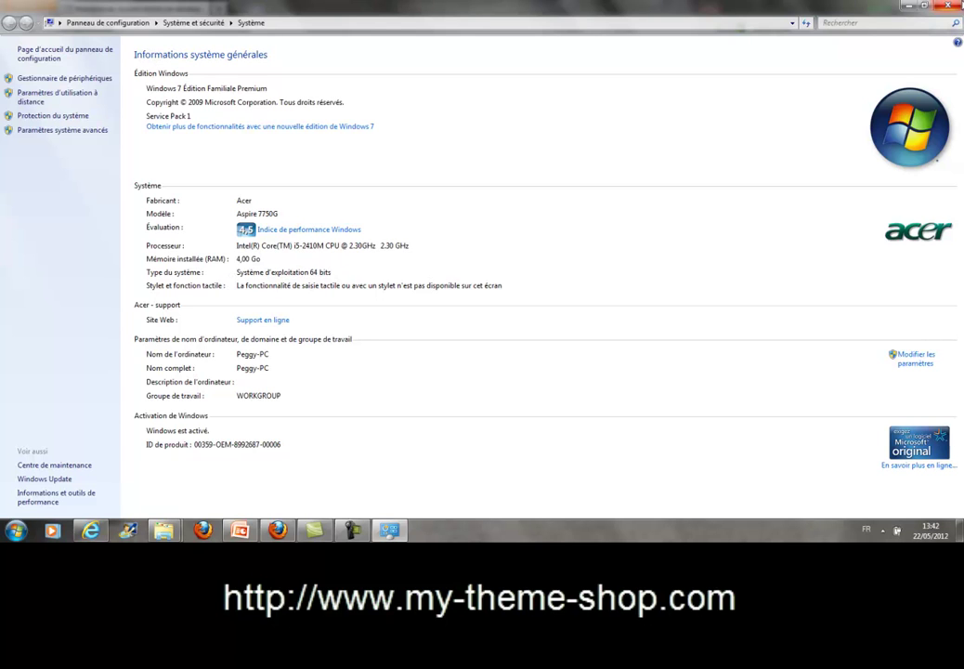
{"action": "left_click", "coordinate": [958, 5]}
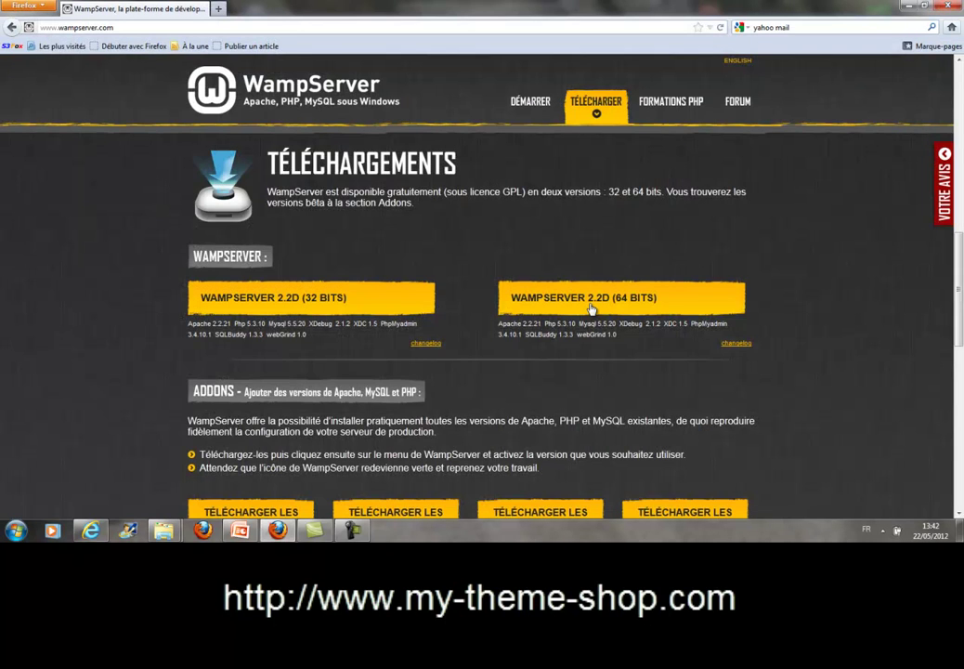
Request the WampServer 2.2D 64-bit download, dismiss the form, and minimize Firefox and Internet Explorer.
{"action": "left_click", "coordinate": [590, 302]}
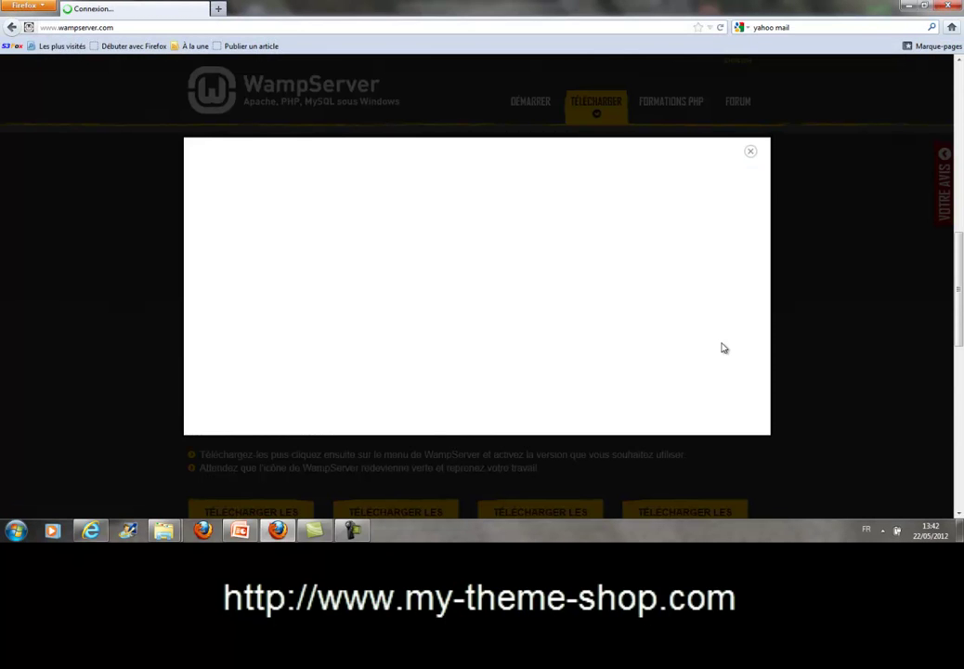
{"action": "left_click_drag", "start_coordinate": [762, 238], "coordinate": [762, 185]}
{"action": "left_click", "coordinate": [752, 150]}
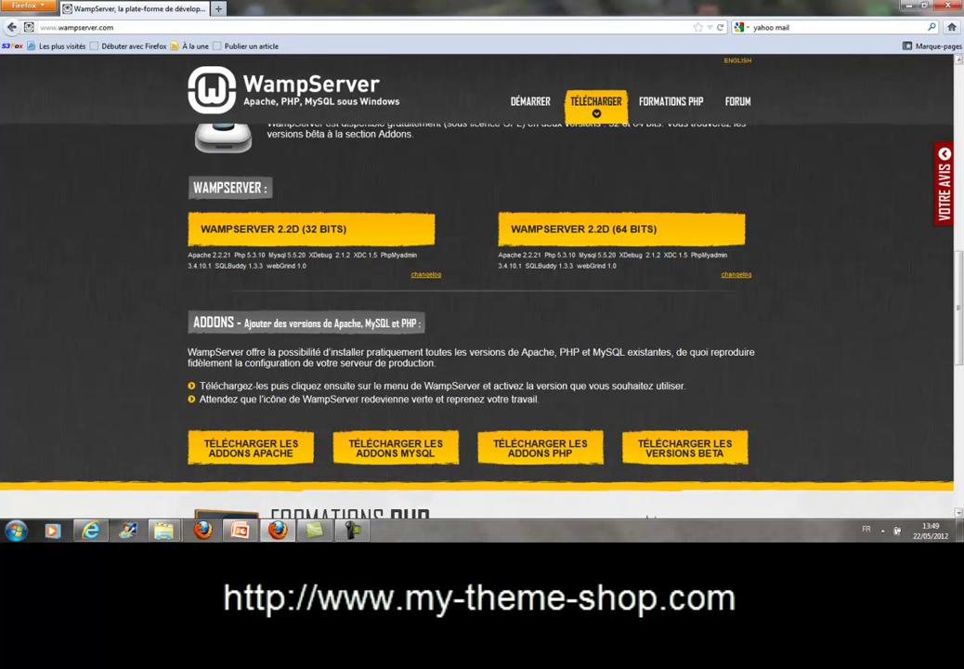
{"action": "left_click", "coordinate": [909, 8]}
{"action": "left_click", "coordinate": [909, 9]}
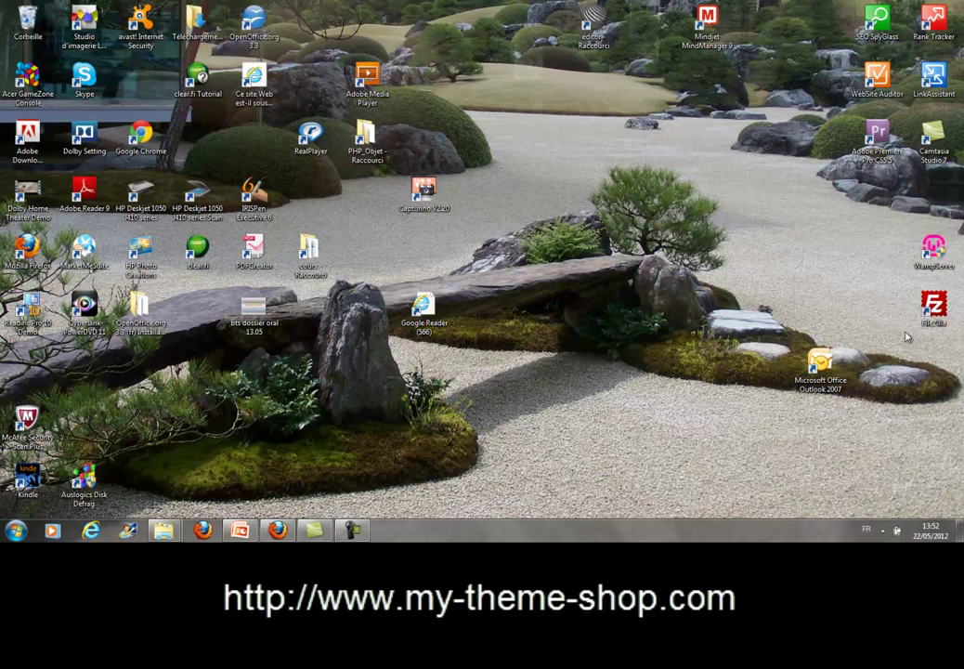
Launch WampServer from the desktop and open its tray menu listing Localhost, phpMyAdmin, Apache, PHP and MySQL.
{"action": "double_click", "coordinate": [938, 258]}
{"action": "left_click", "coordinate": [883, 531]}
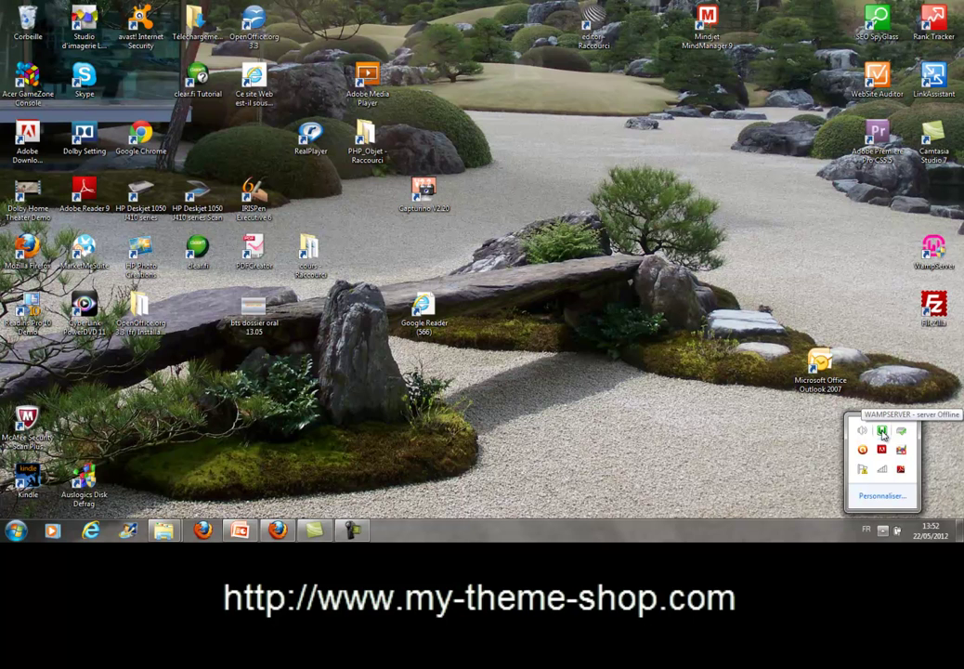
{"action": "left_click", "coordinate": [883, 434]}
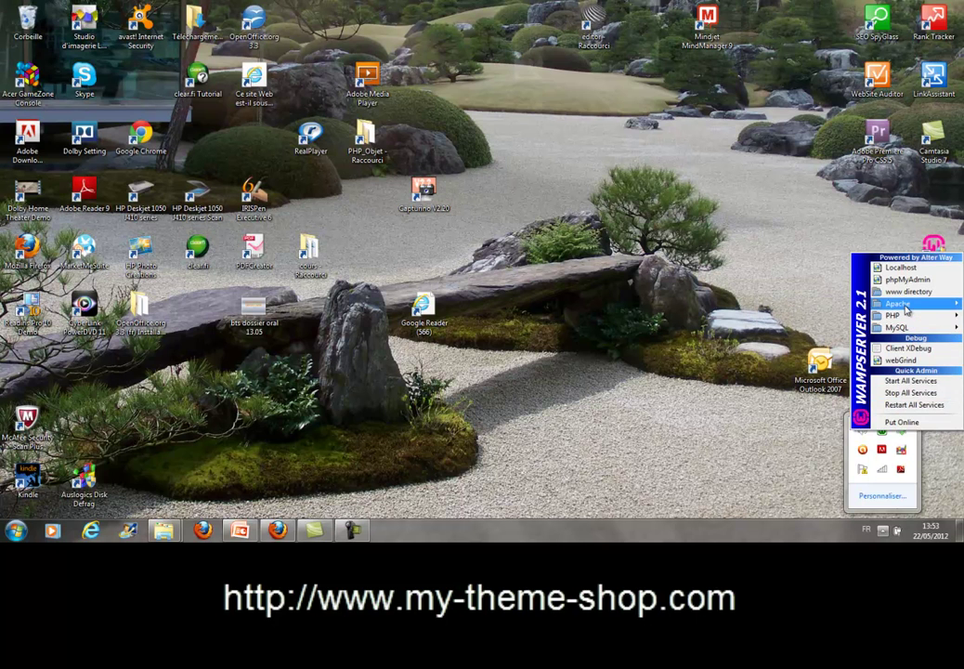
{"action": "mouse_move", "coordinate": [906, 310]}
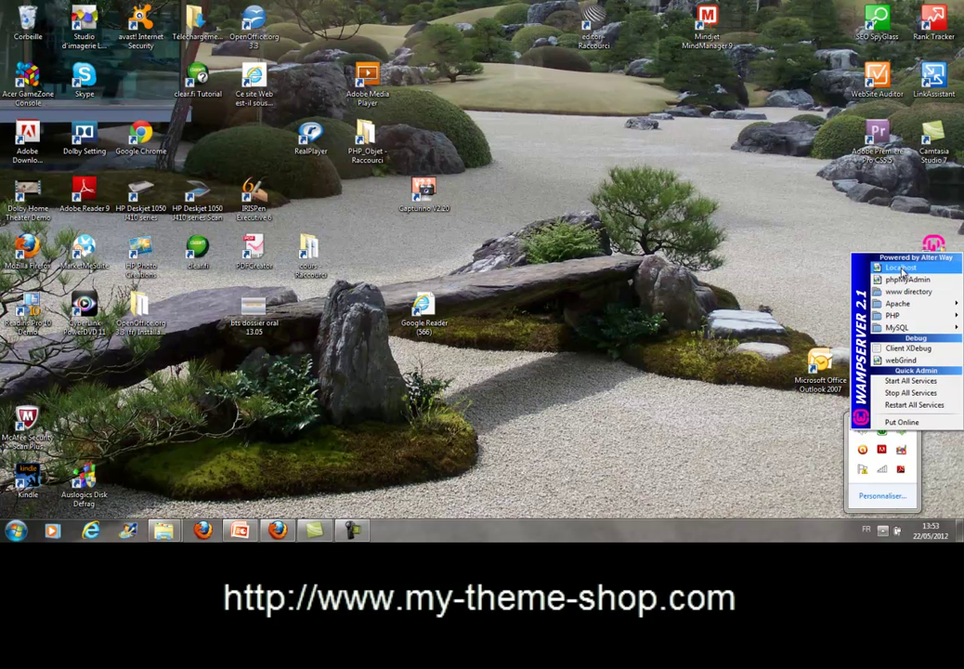
Open the localhost page (Apache 2.2.17, PHP 5.3.4, MySQL 5.1.53) and reopen the WampServer menu.
{"action": "left_click", "coordinate": [899, 269]}
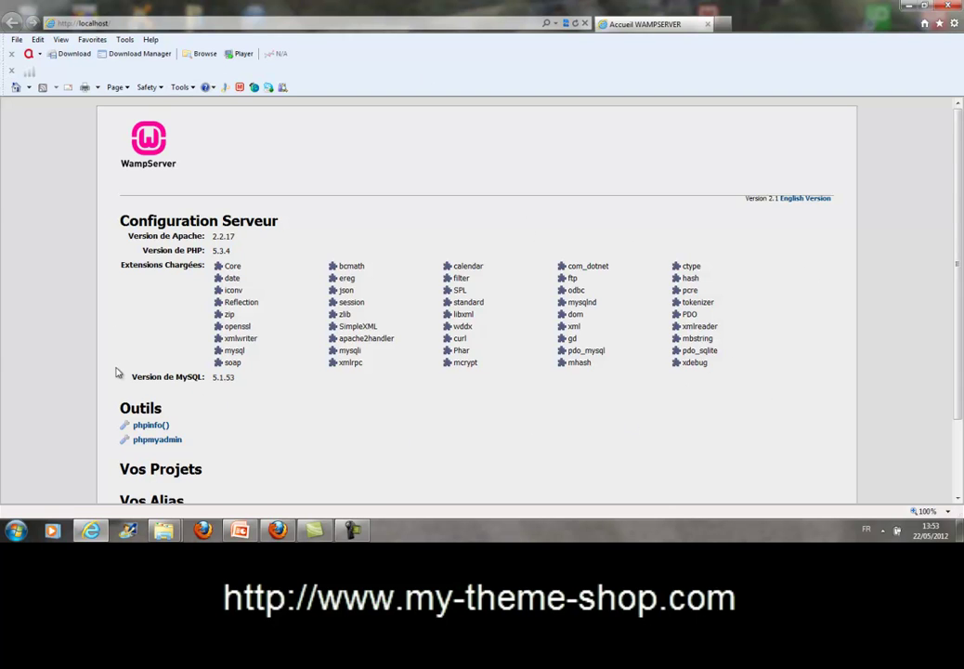
{"action": "scroll", "coordinate": [315, 410], "scroll_direction": "down", "scroll_amount": 1}
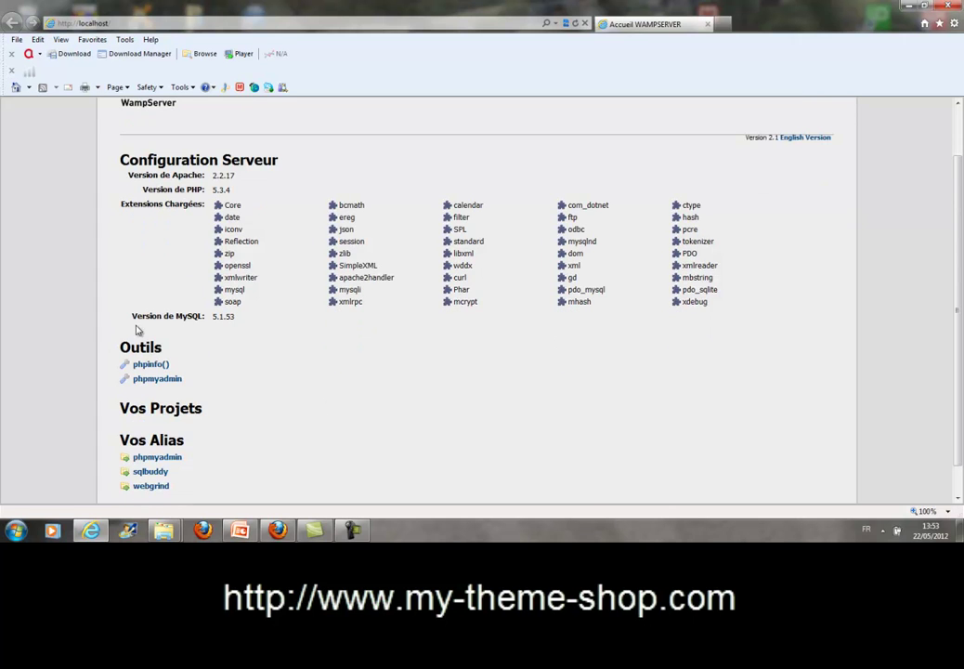
{"action": "scroll", "coordinate": [236, 361], "scroll_direction": "down", "scroll_amount": 1}
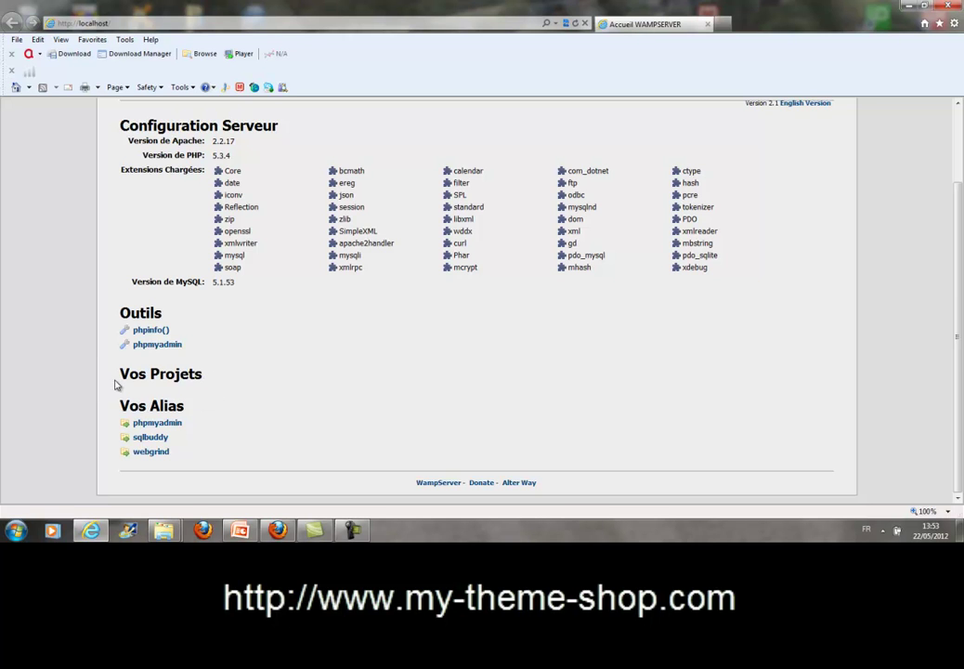
{"action": "left_click", "coordinate": [883, 531]}
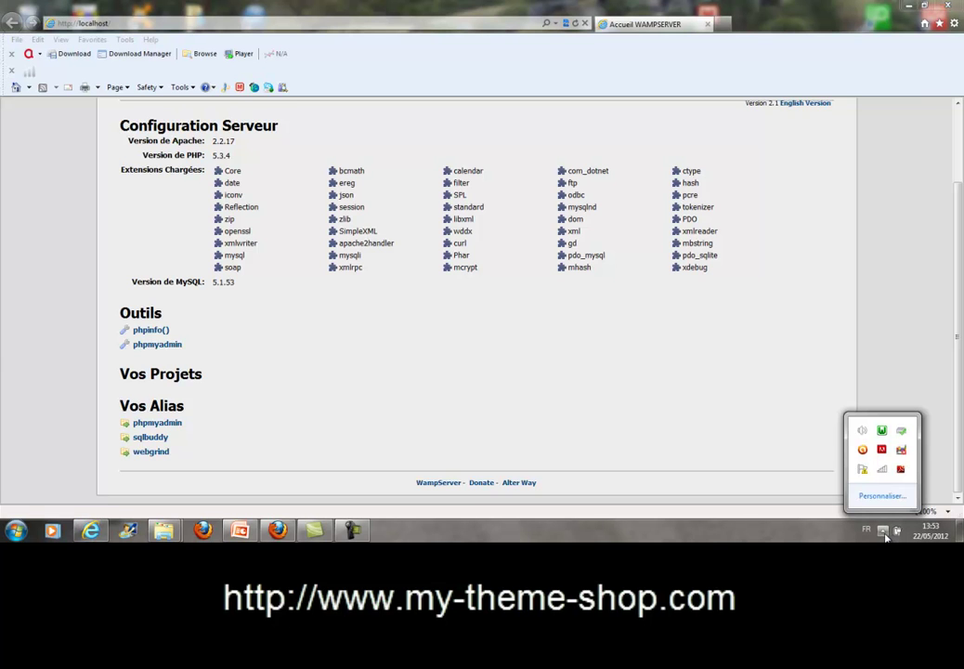
{"action": "left_click", "coordinate": [882, 432]}
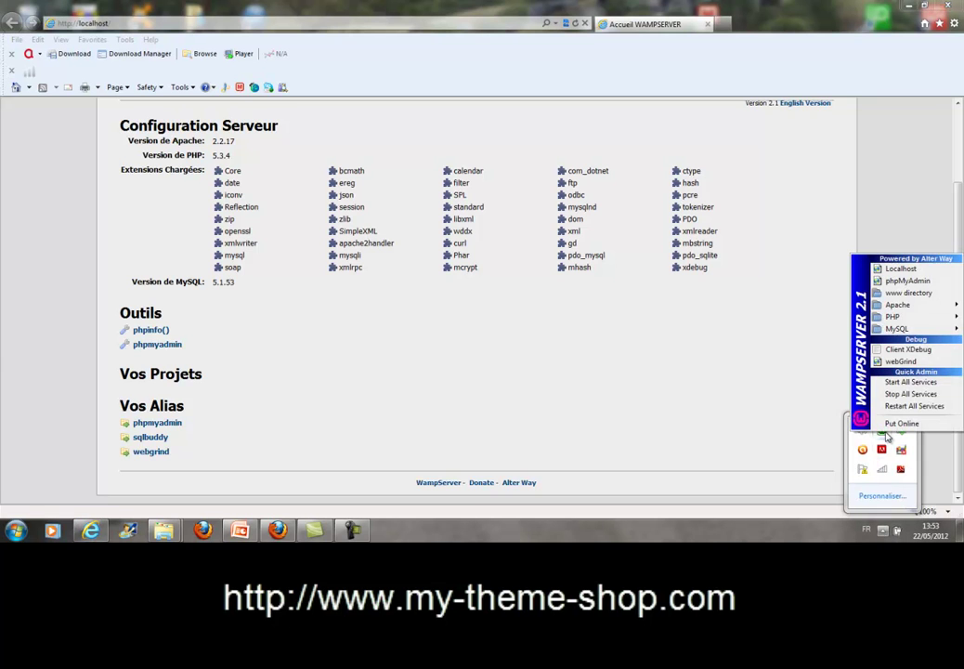
Open the C:\wamp\www folder and create a new folder named Prestashop in it.
{"action": "left_click", "coordinate": [905, 295]}
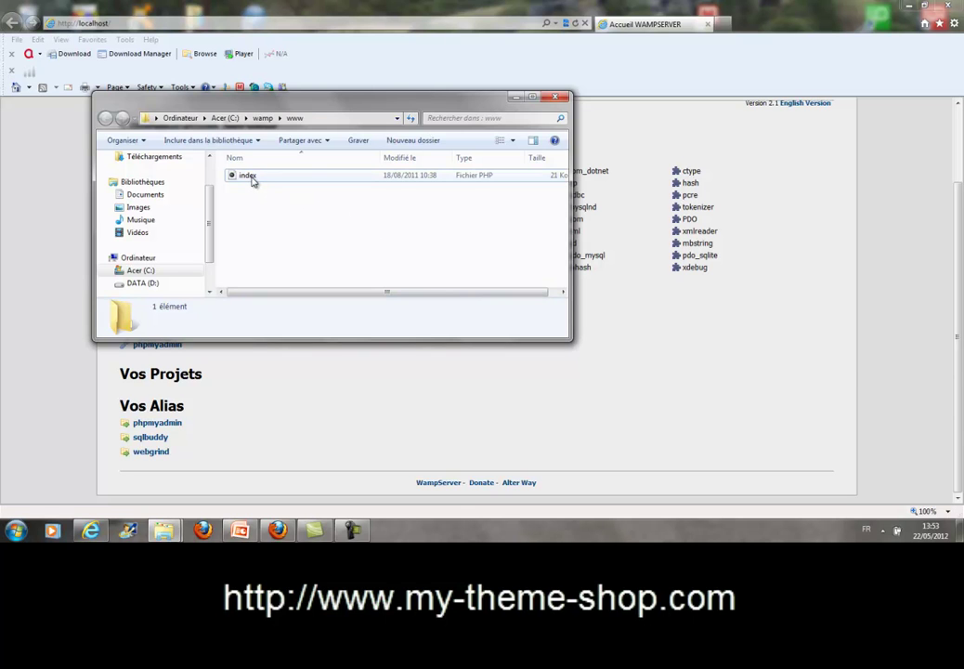
{"action": "key", "text": "super+Right"}
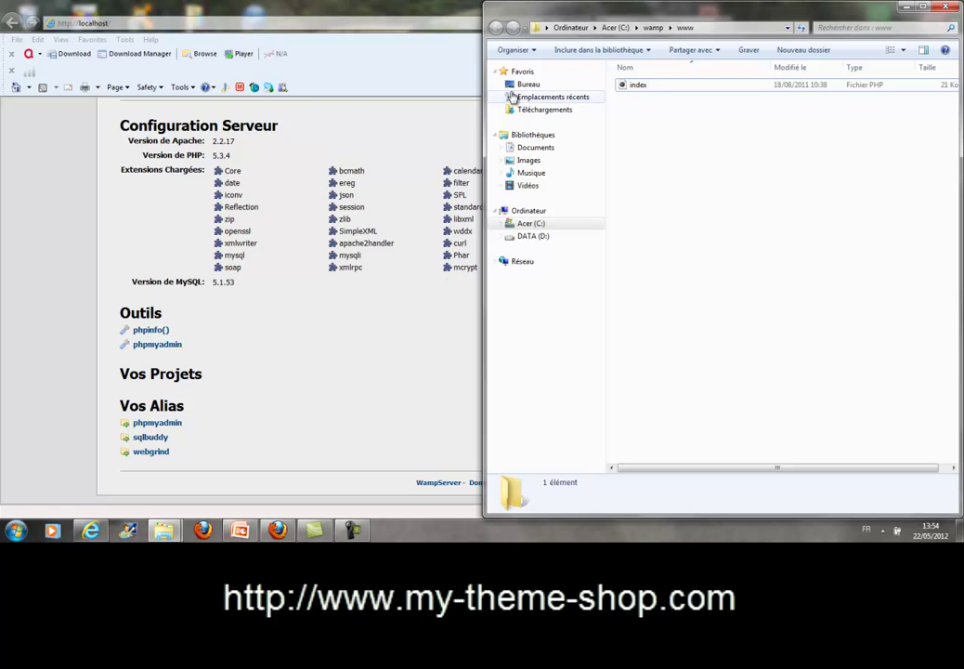
{"action": "left_click_drag", "start_coordinate": [557, 11], "coordinate": [344, 83]}
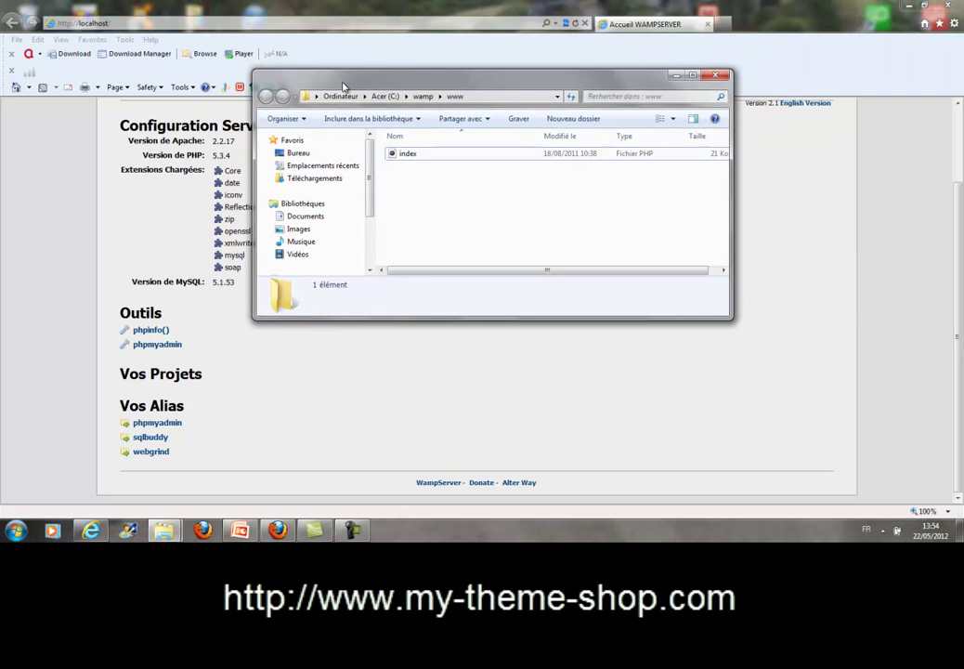
{"action": "left_click", "coordinate": [572, 119]}
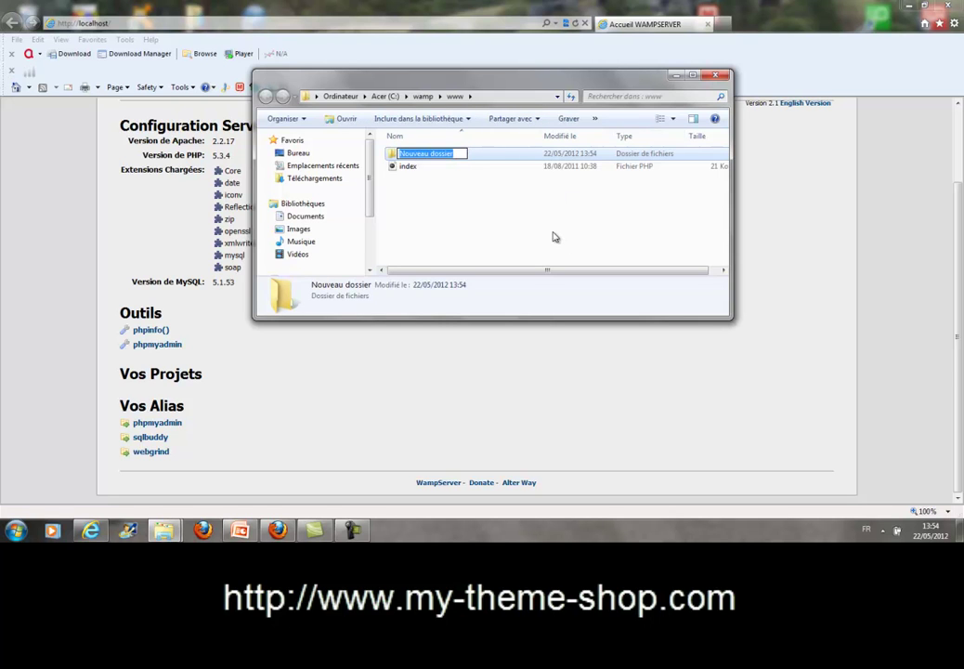
{"action": "type", "text": "Prestashop"}
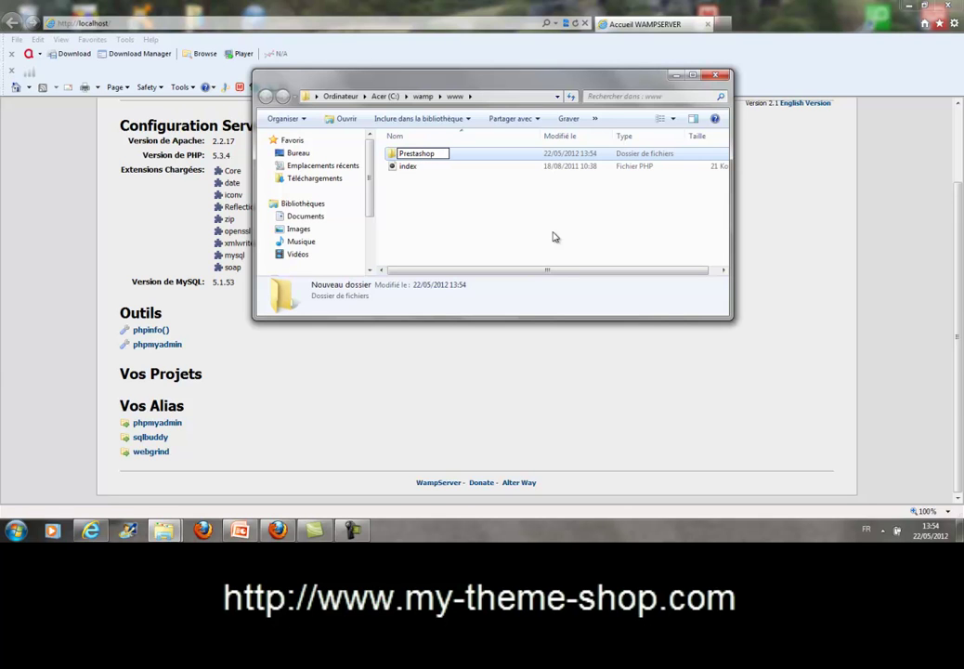
{"action": "left_click", "coordinate": [546, 232]}
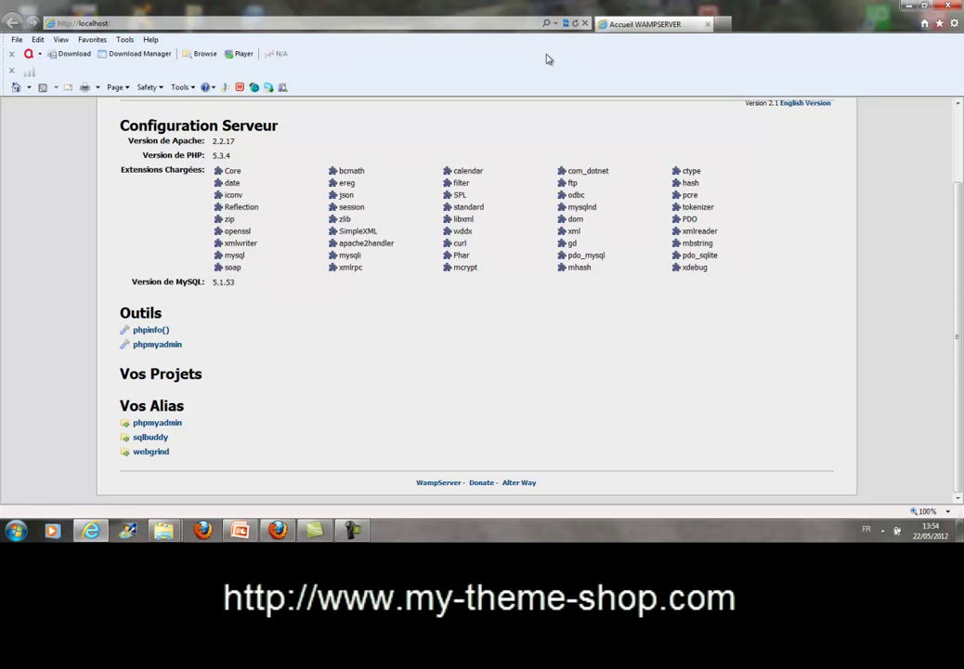
Reload localhost to show Prestashop under Vos Projets, view its empty index, then reopen the WampServer menu.
{"action": "left_click", "coordinate": [567, 24]}
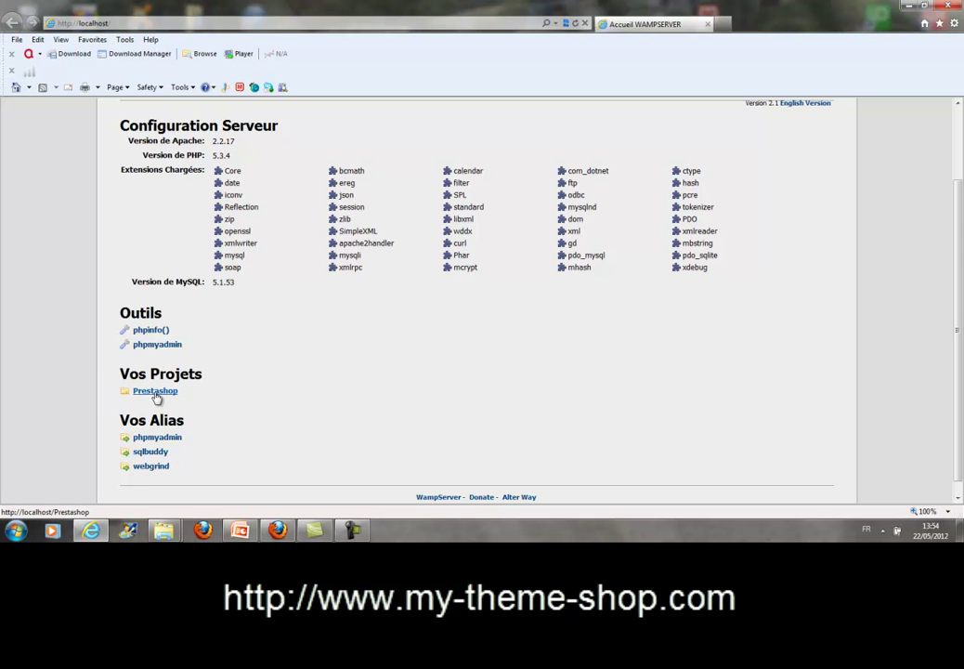
{"action": "left_click", "coordinate": [155, 391]}
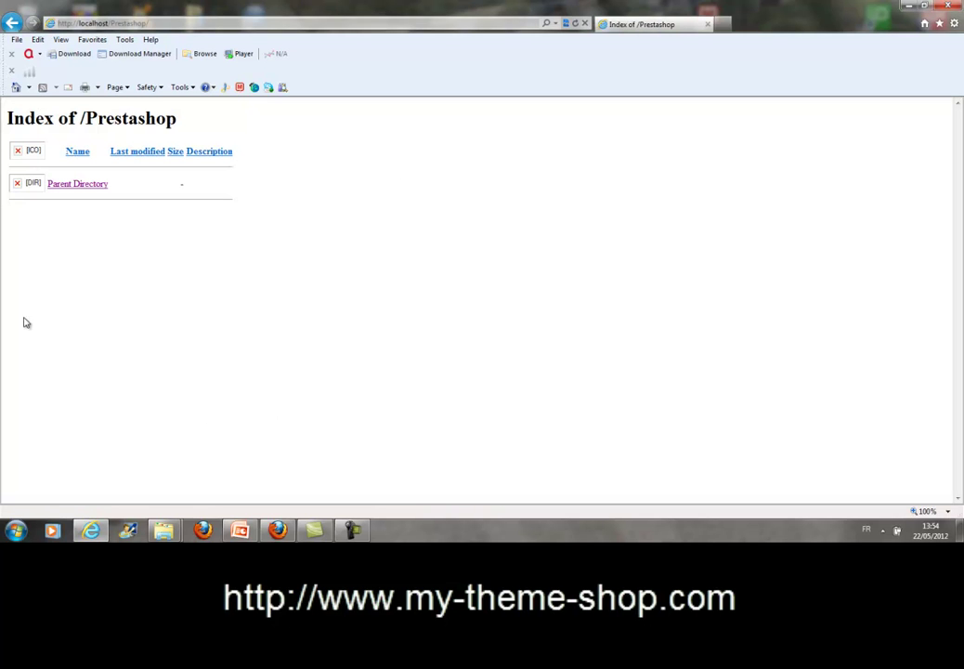
{"action": "left_click", "coordinate": [9, 23]}
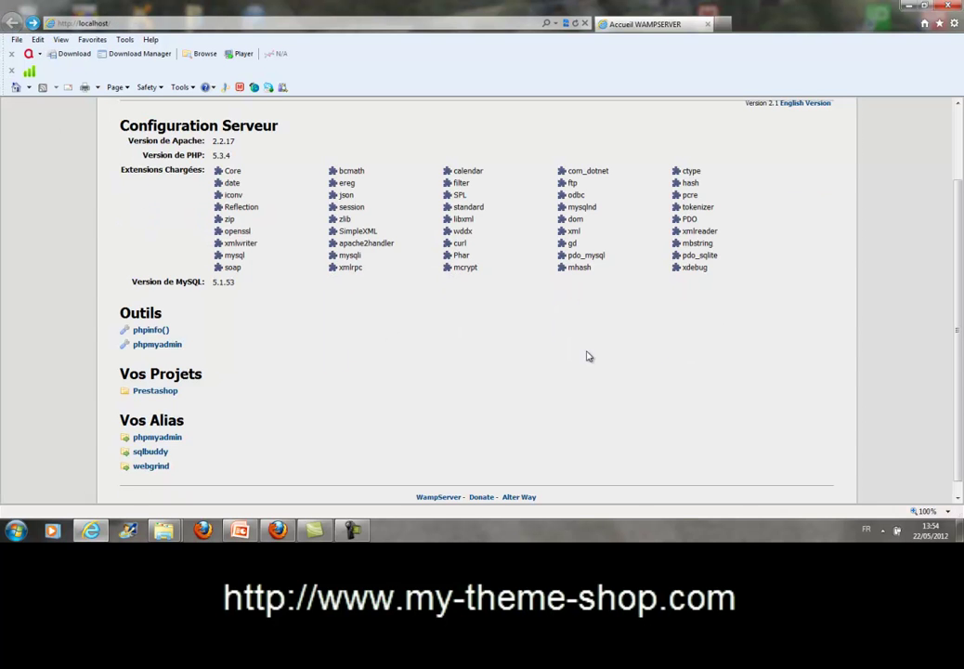
{"action": "left_click", "coordinate": [883, 531]}
{"action": "left_click", "coordinate": [881, 430]}
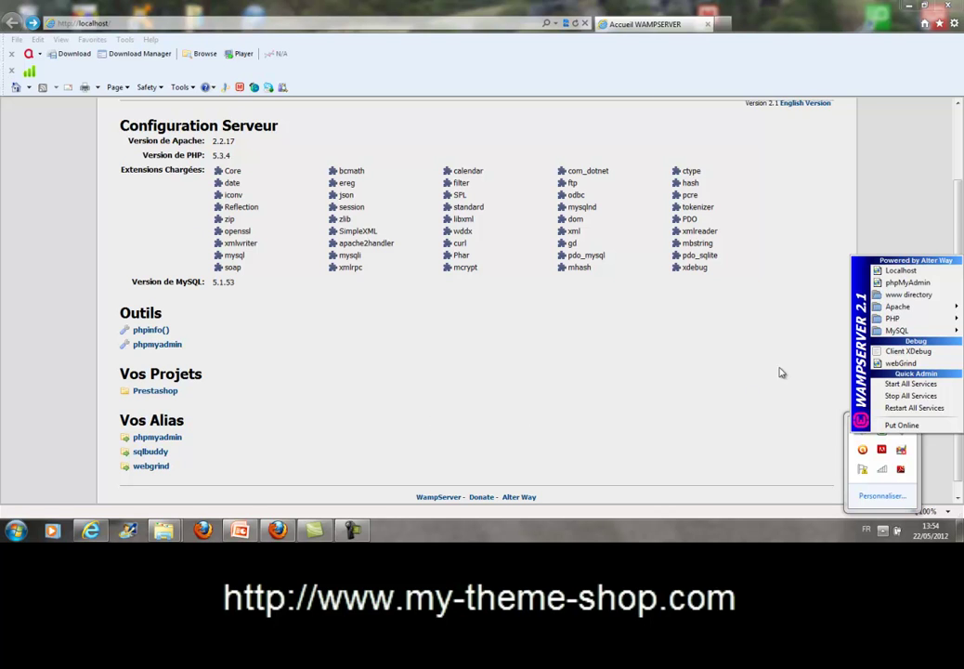
Open the www folder, confirm the Prestashop folder is empty, go back, and reopen the WampServer menu.
{"action": "left_click", "coordinate": [901, 299]}
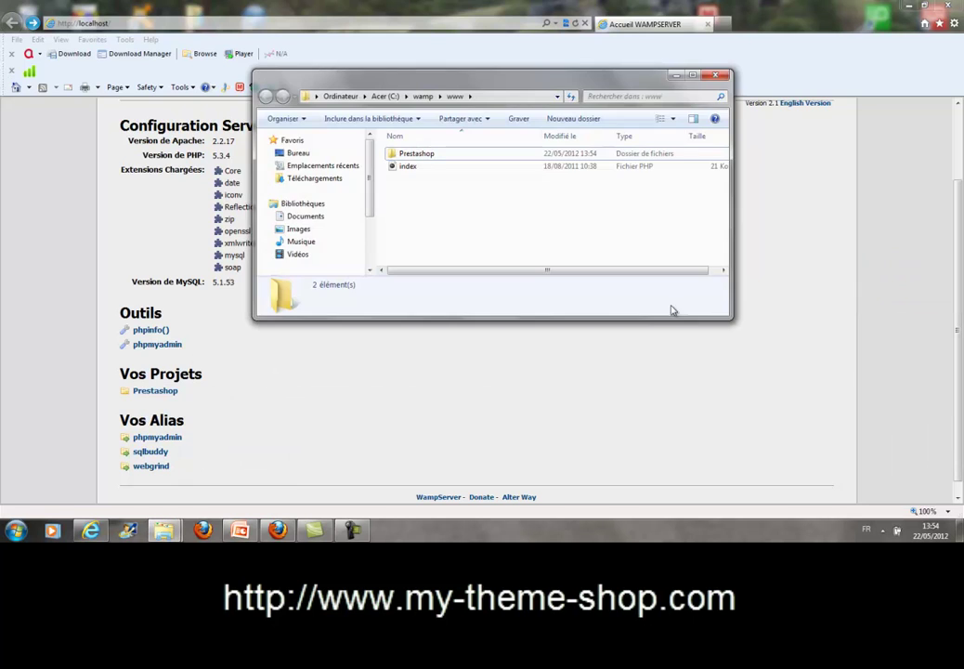
{"action": "left_click", "coordinate": [692, 76]}
{"action": "double_click", "coordinate": [146, 82]}
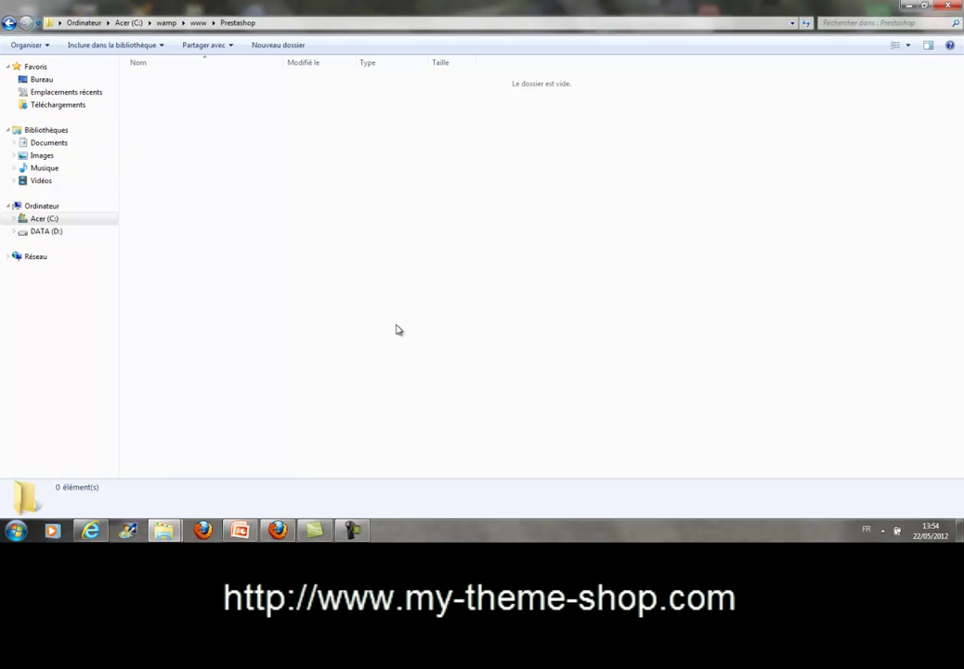
{"action": "left_click", "coordinate": [9, 23]}
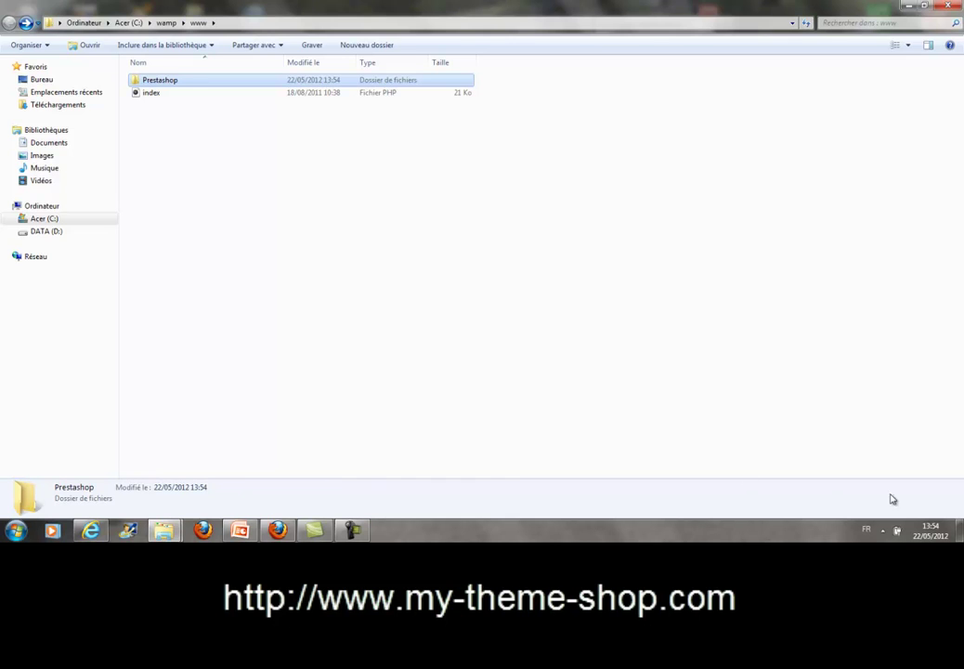
{"action": "left_click", "coordinate": [882, 530]}
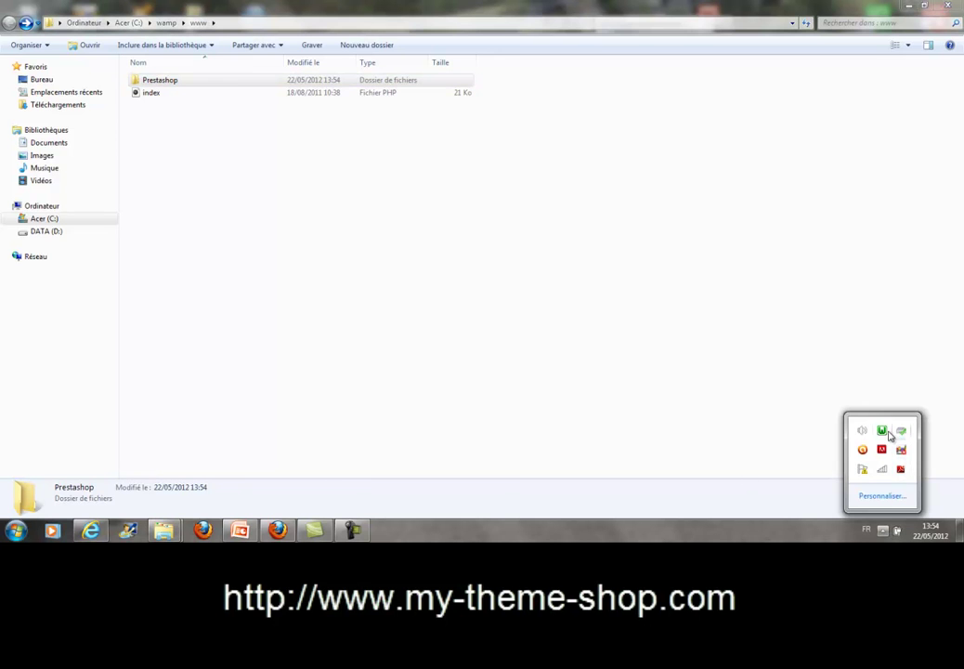
{"action": "left_click", "coordinate": [886, 432]}
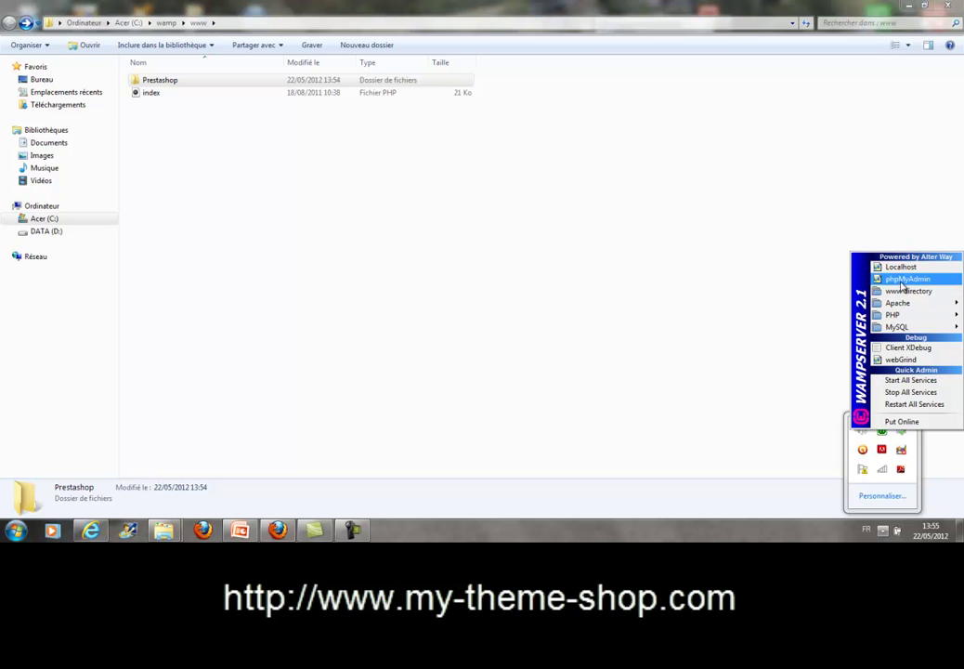
Open phpMyAdmin 3.3.9 for localhost, glancing briefly at the Accueil WAMPSERVER tab.
{"action": "left_click", "coordinate": [902, 280]}
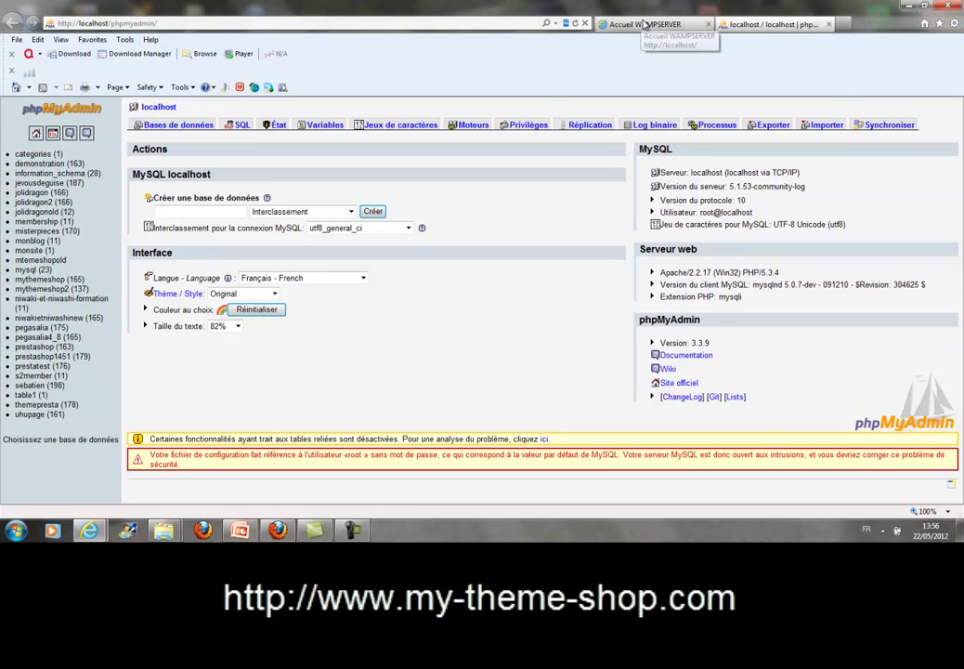
{"action": "left_click", "coordinate": [644, 25]}
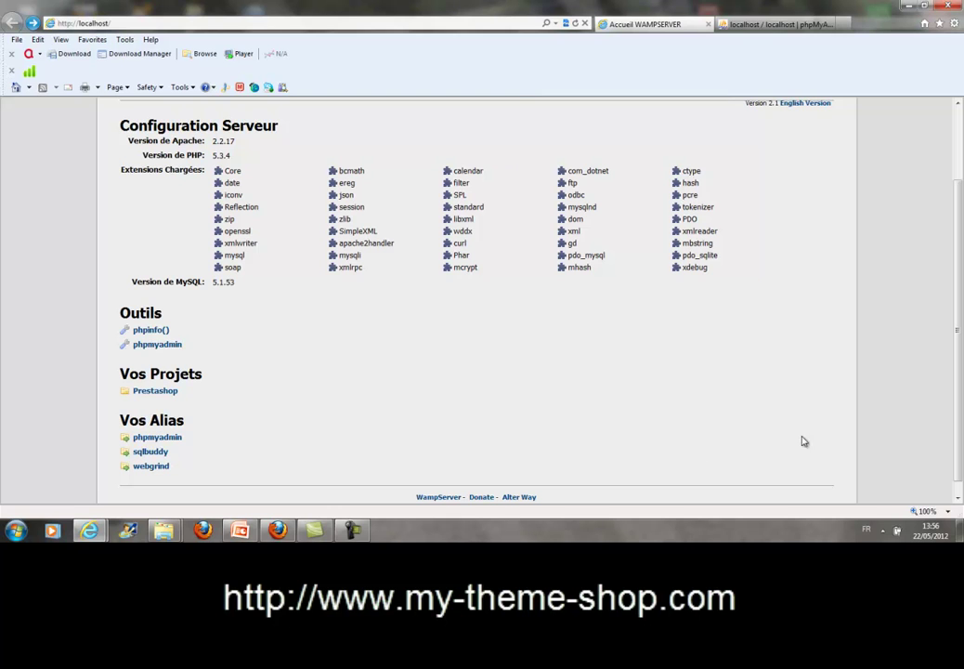
{"action": "left_click", "coordinate": [354, 531]}
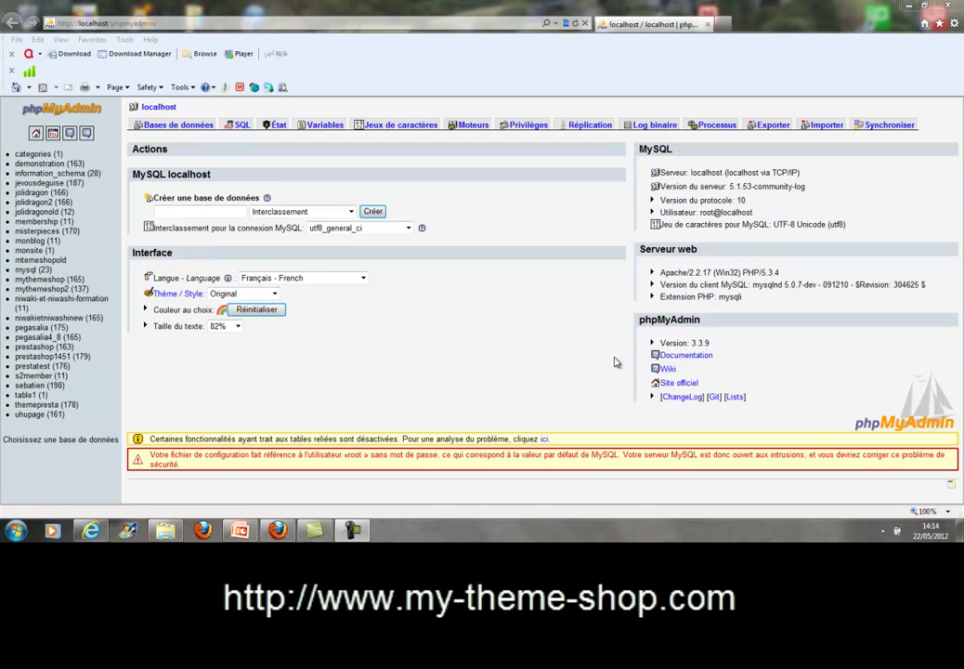
Minimize the browser, exit WampServer from its tray icon, and relaunch it from the desktop shortcut.
{"action": "left_click", "coordinate": [908, 6]}
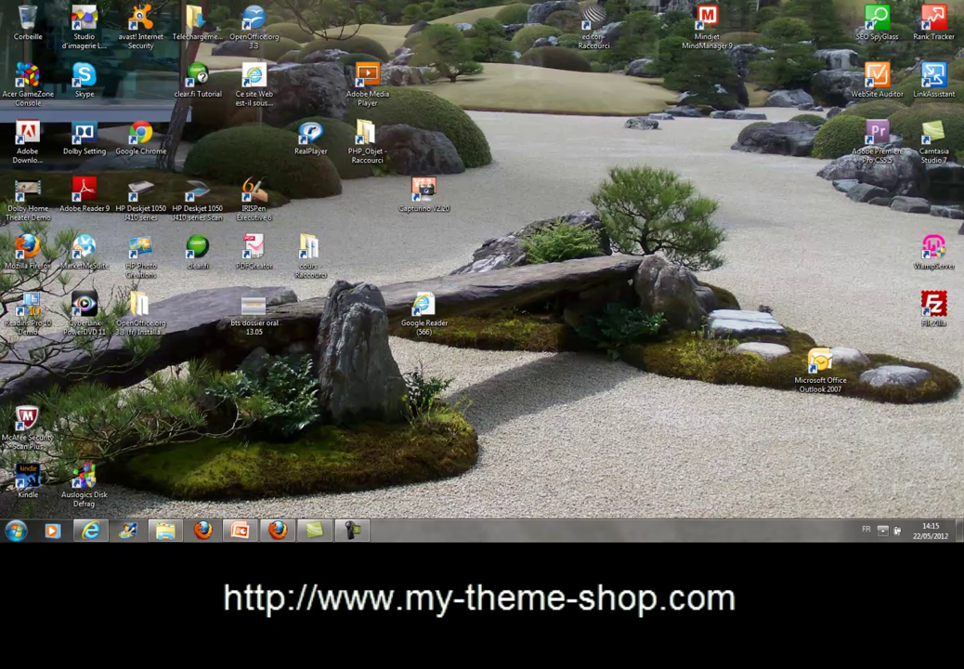
{"action": "left_click", "coordinate": [880, 531]}
{"action": "right_click", "coordinate": [881, 431]}
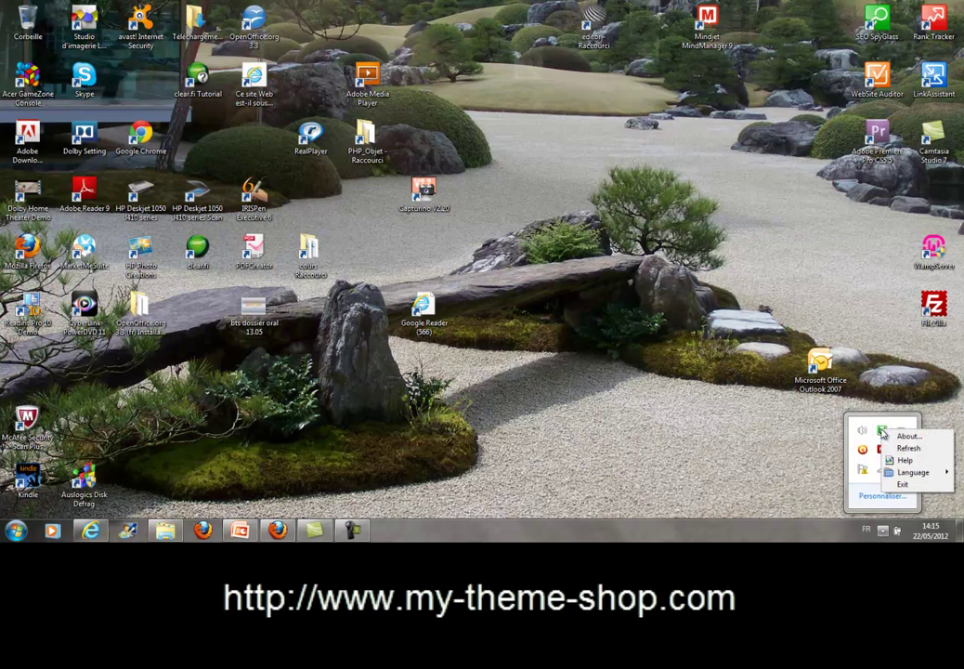
{"action": "left_click", "coordinate": [897, 484]}
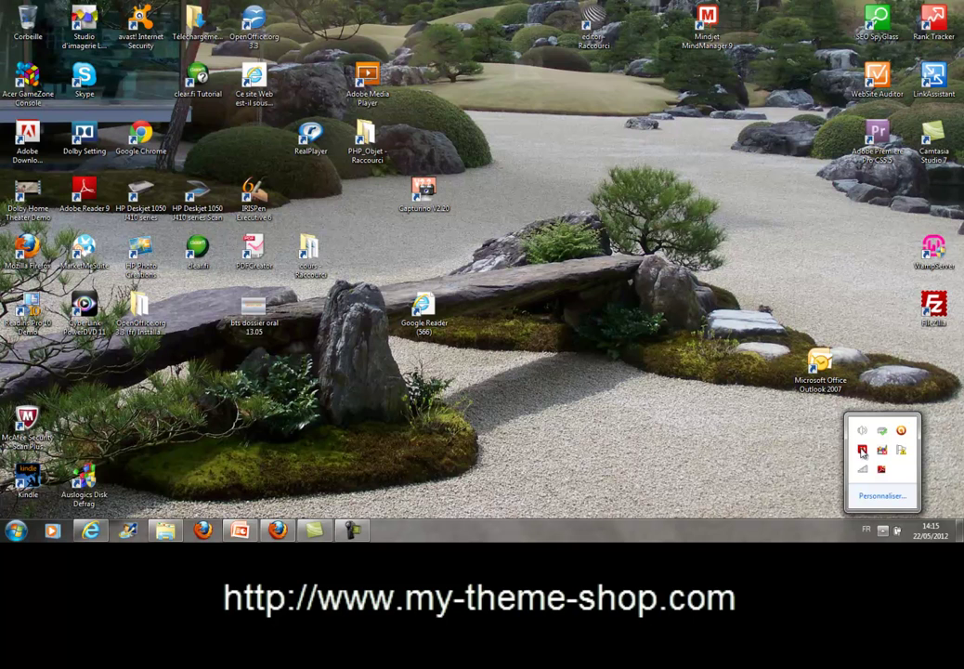
{"action": "left_click", "coordinate": [804, 324]}
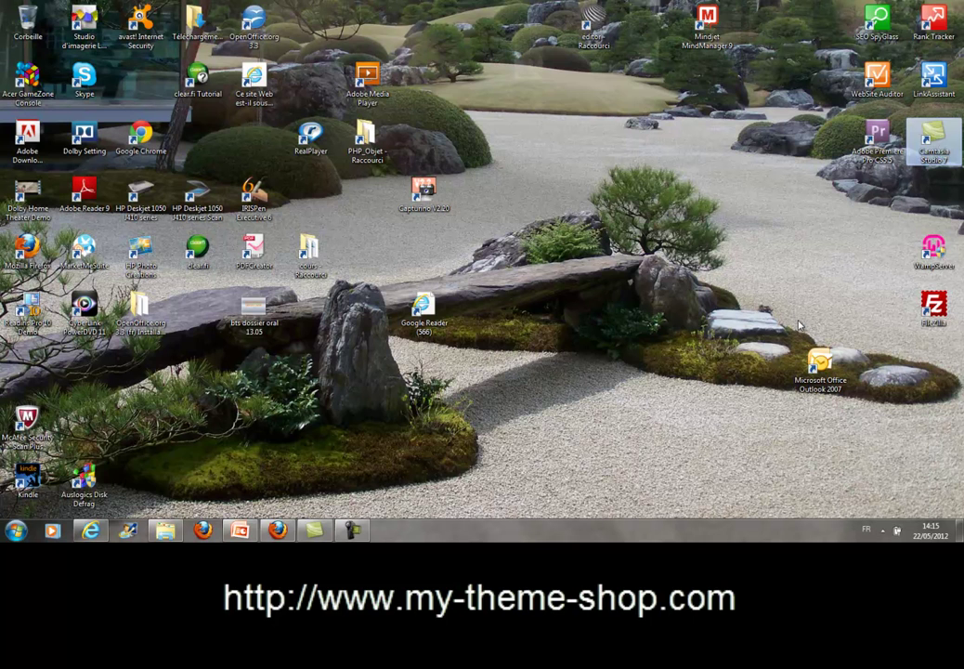
{"action": "double_click", "coordinate": [934, 247]}
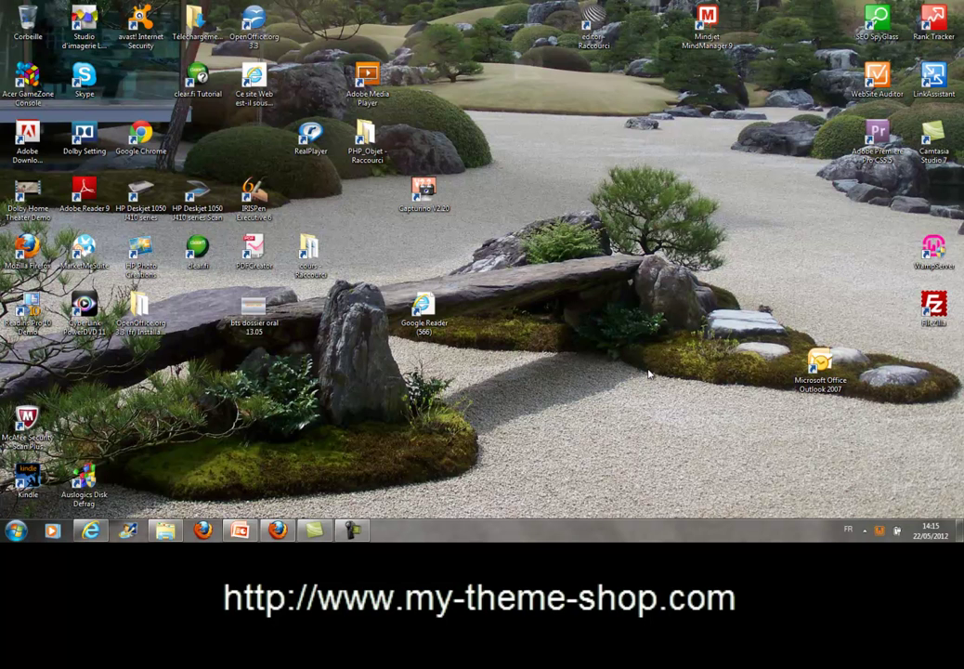
In a new Firefox tab, search Google for 'TELECHARGER PRESTASHOP'.
{"action": "left_click", "coordinate": [282, 533]}
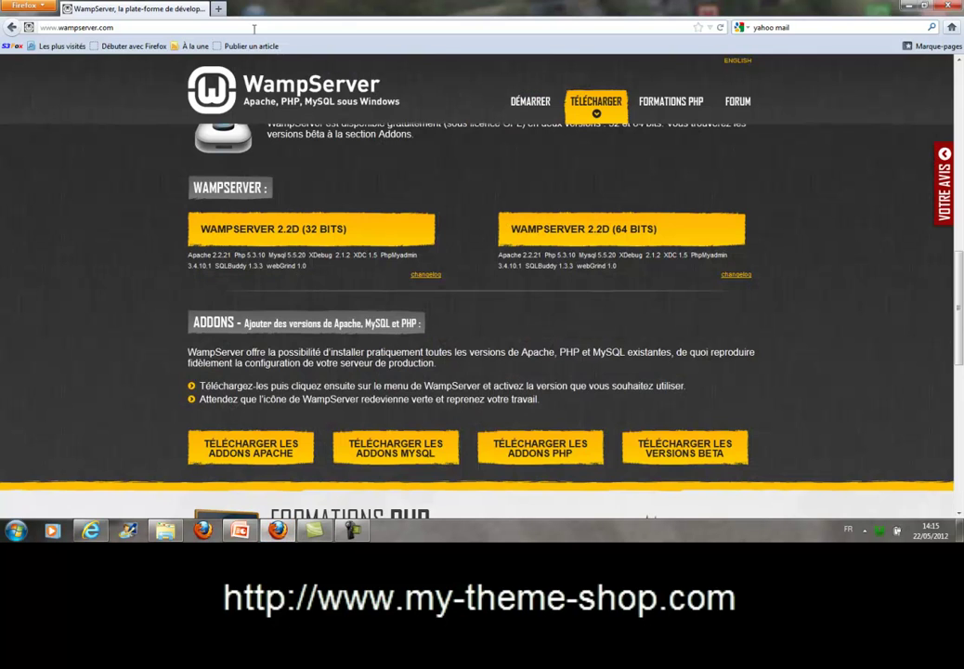
{"action": "left_click", "coordinate": [219, 9]}
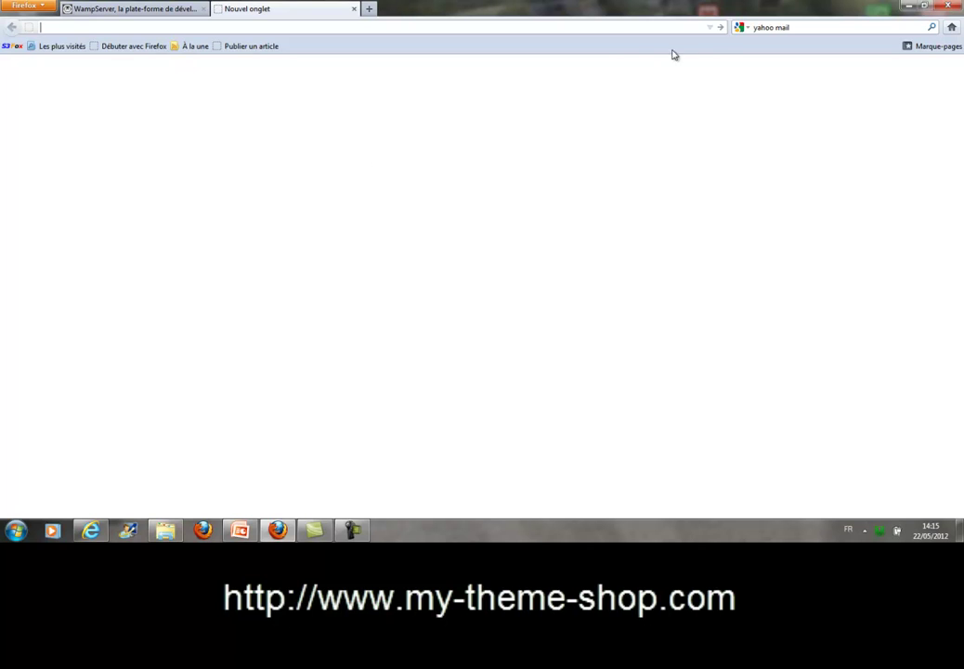
{"action": "left_click", "coordinate": [816, 28]}
{"action": "type", "text": "tELECHAR"}
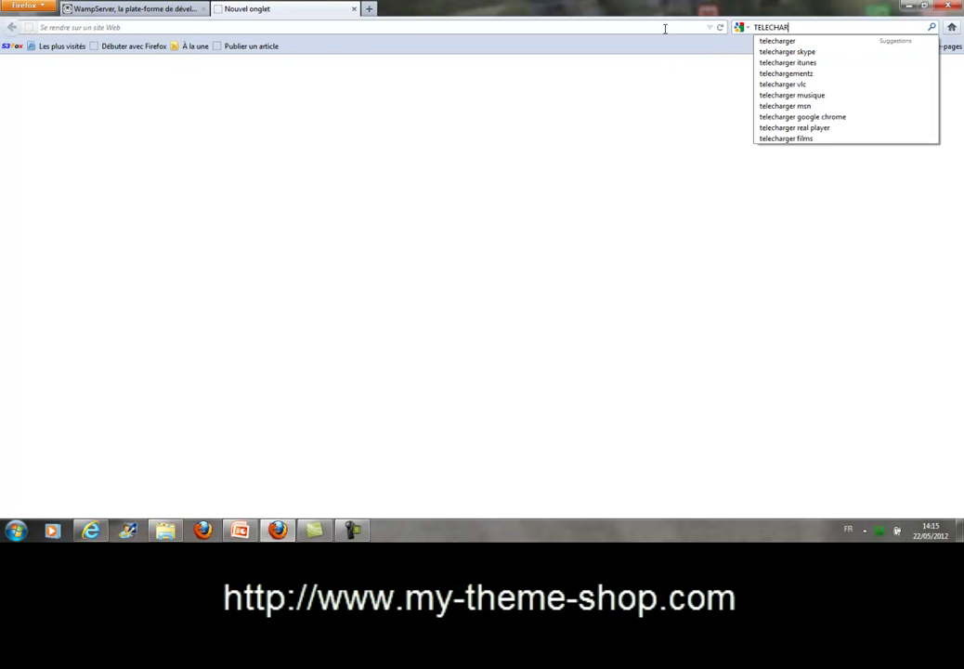
{"action": "type", "text": "GER PRESTASHOP"}
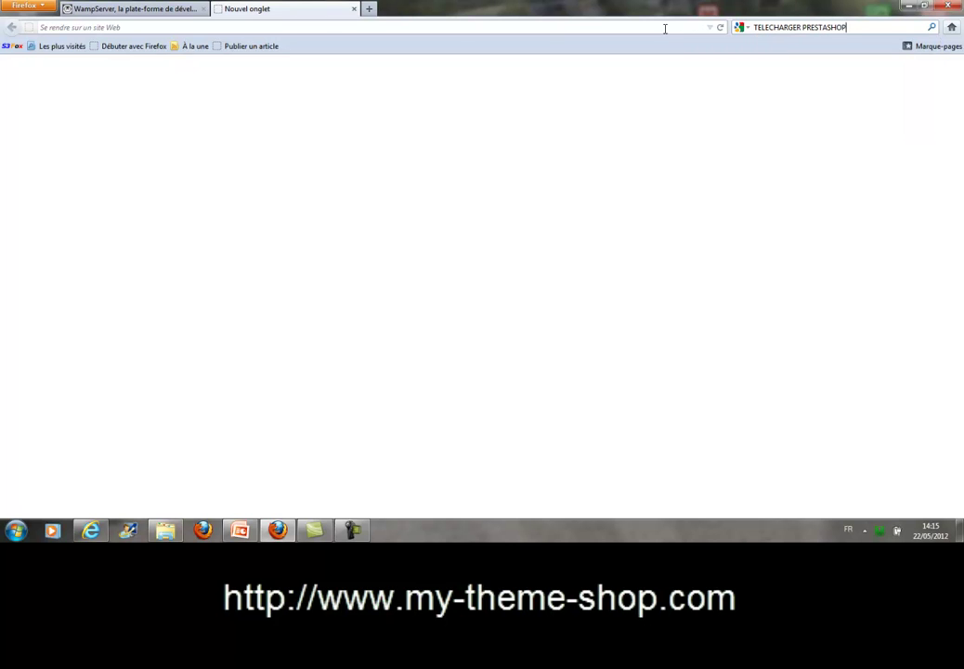
{"action": "key", "text": "Return"}
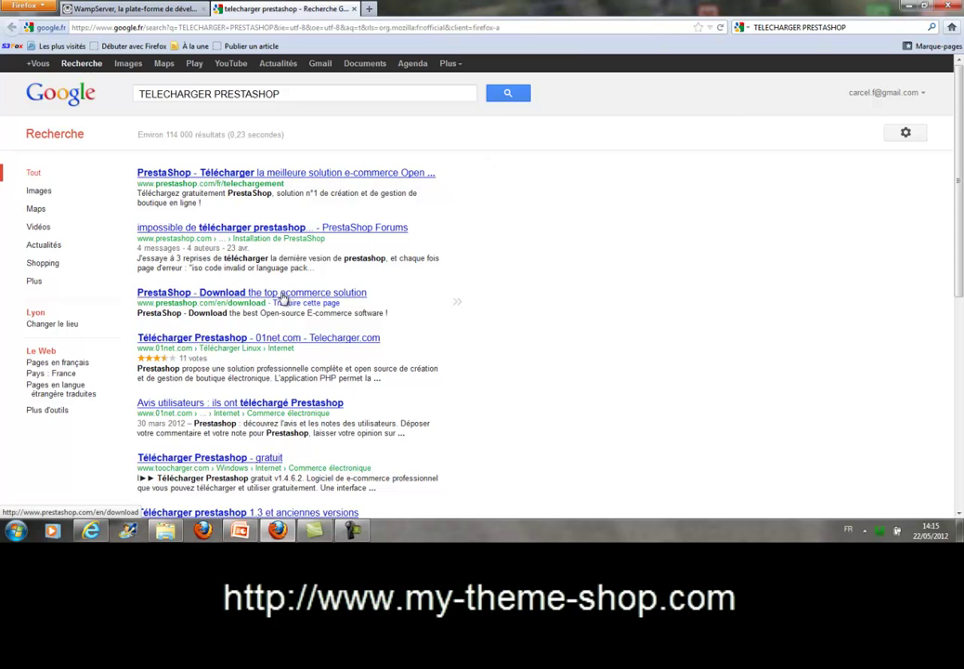
Download prestashop_1.4.8.2.zip from prestashop.com, choosing to save the file.
{"action": "left_click", "coordinate": [279, 177]}
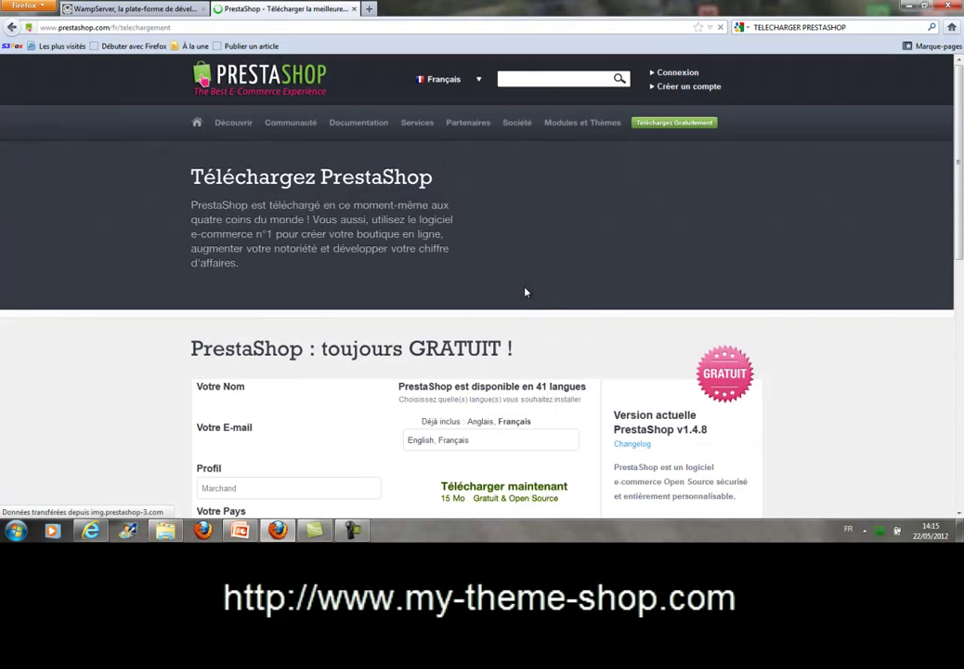
{"action": "scroll", "coordinate": [525, 294], "scroll_direction": "down", "scroll_amount": 2}
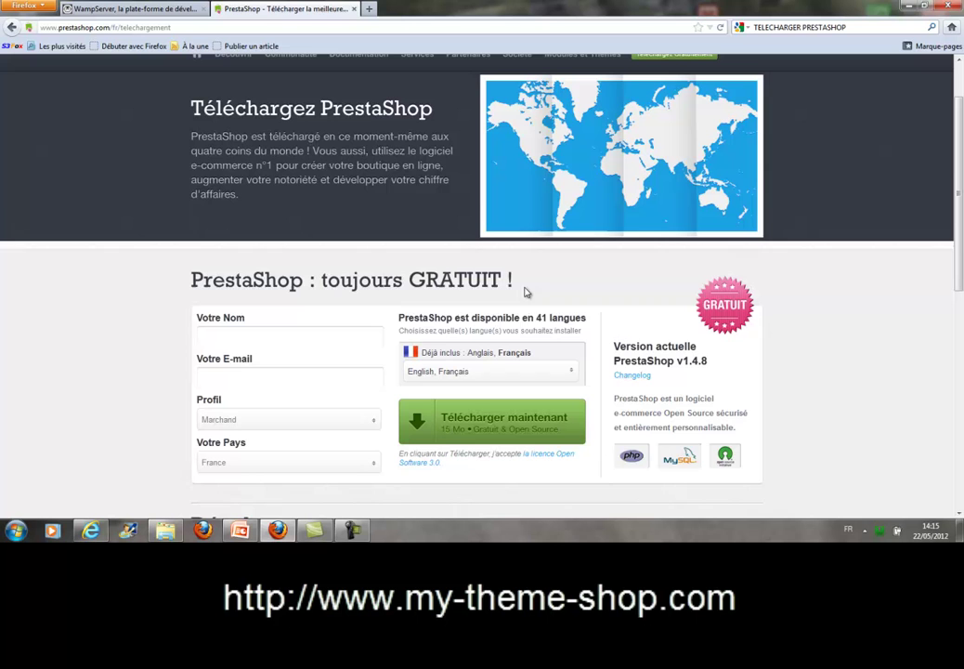
{"action": "left_click", "coordinate": [469, 433]}
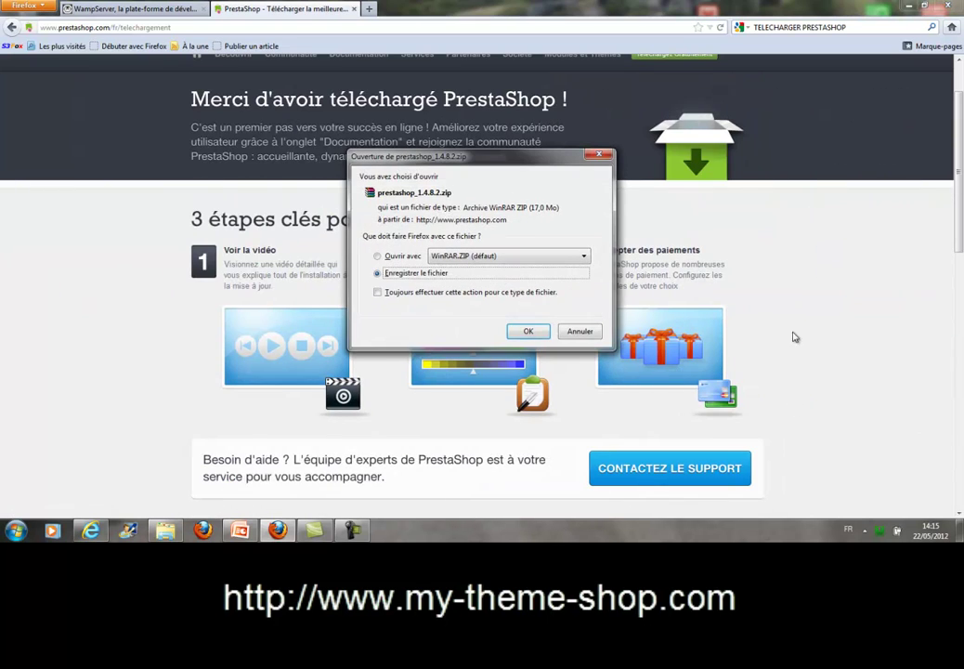
{"action": "left_click", "coordinate": [530, 332]}
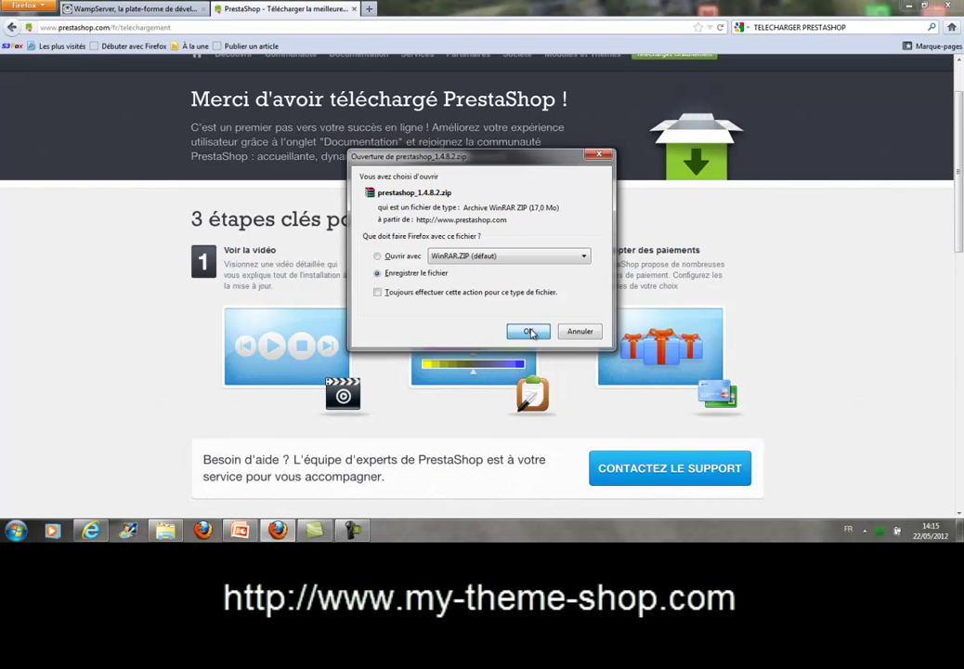
Save the prestashop_1.4.8.2 zip, then cut it from Téléchargements.
{"action": "left_click", "coordinate": [530, 332]}
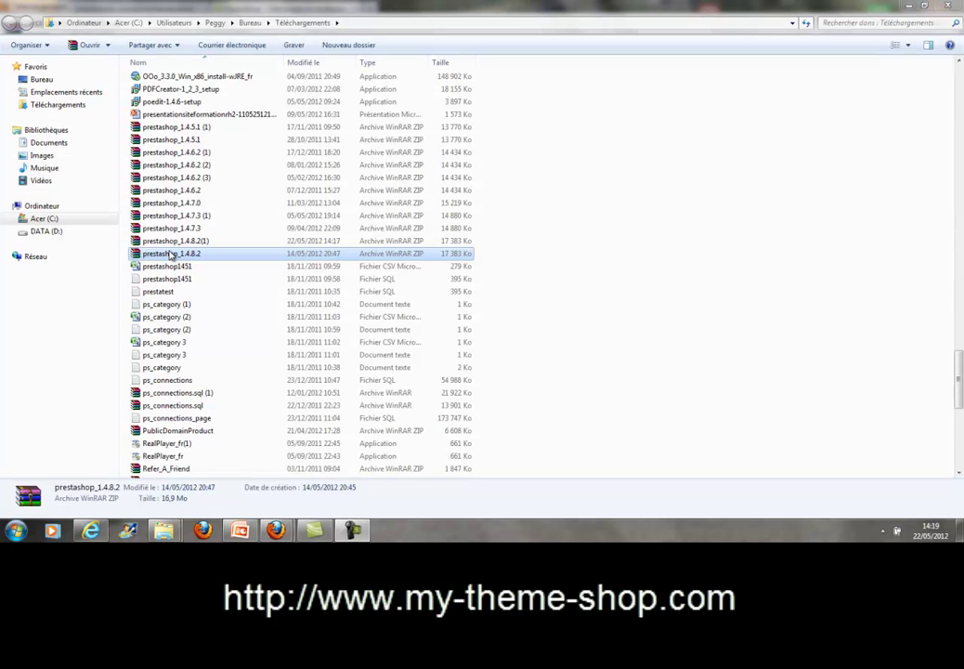
{"action": "right_click", "coordinate": [170, 253]}
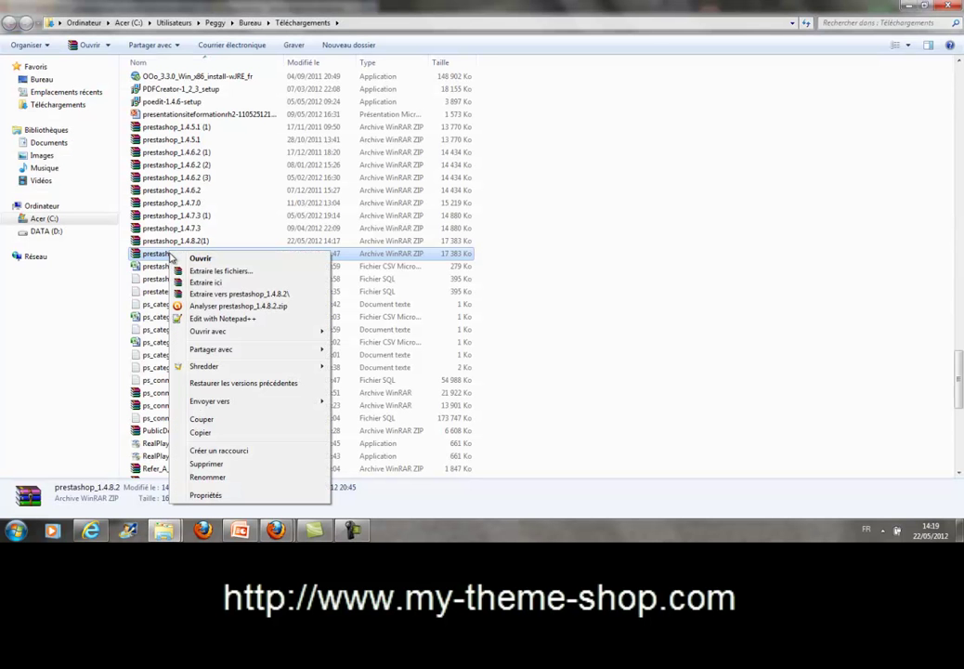
{"action": "left_click", "coordinate": [195, 420]}
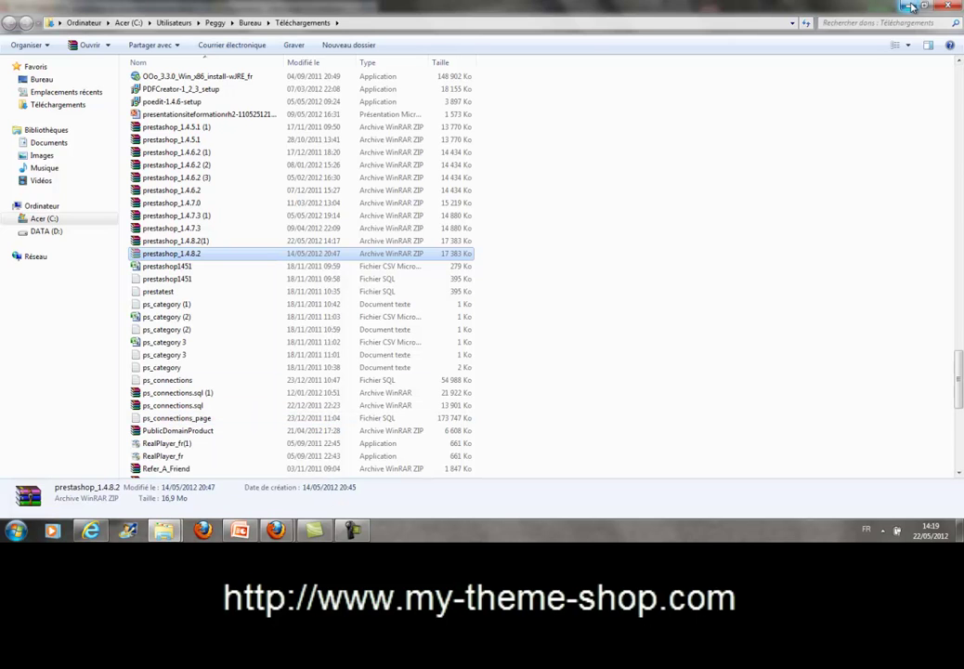
Minimize all windows to the desktop and bring up the WampServer tray menu.
{"action": "left_click", "coordinate": [913, 7]}
{"action": "left_click", "coordinate": [910, 7]}
{"action": "left_click", "coordinate": [908, 8]}
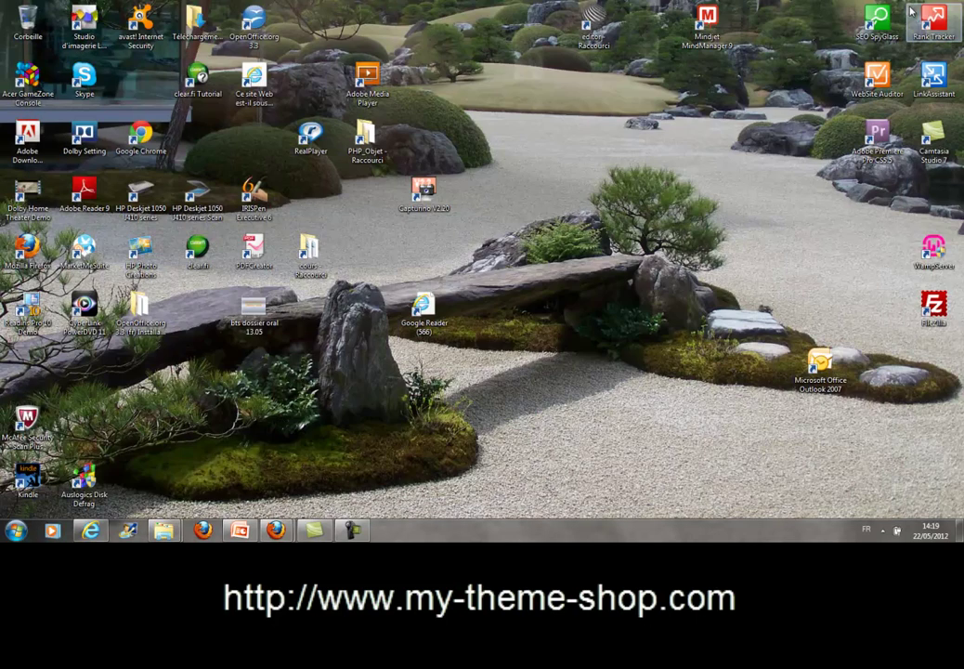
{"action": "left_click", "coordinate": [882, 529]}
{"action": "left_click", "coordinate": [863, 430]}
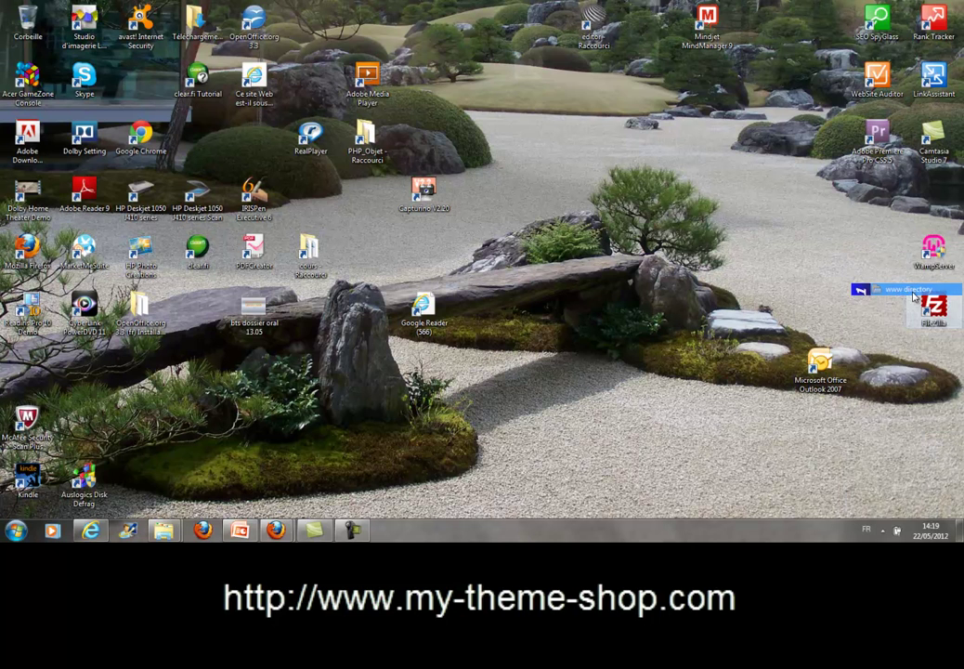
Paste the PrestaShop zip into the empty www\Prestashop folder.
{"action": "left_click", "coordinate": [910, 290]}
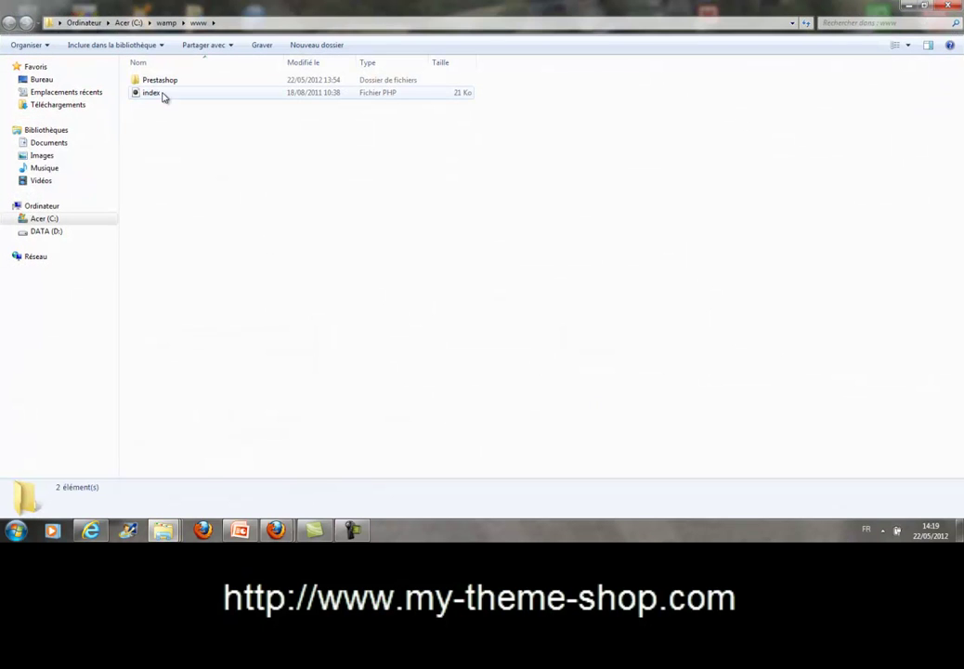
{"action": "left_click", "coordinate": [163, 82]}
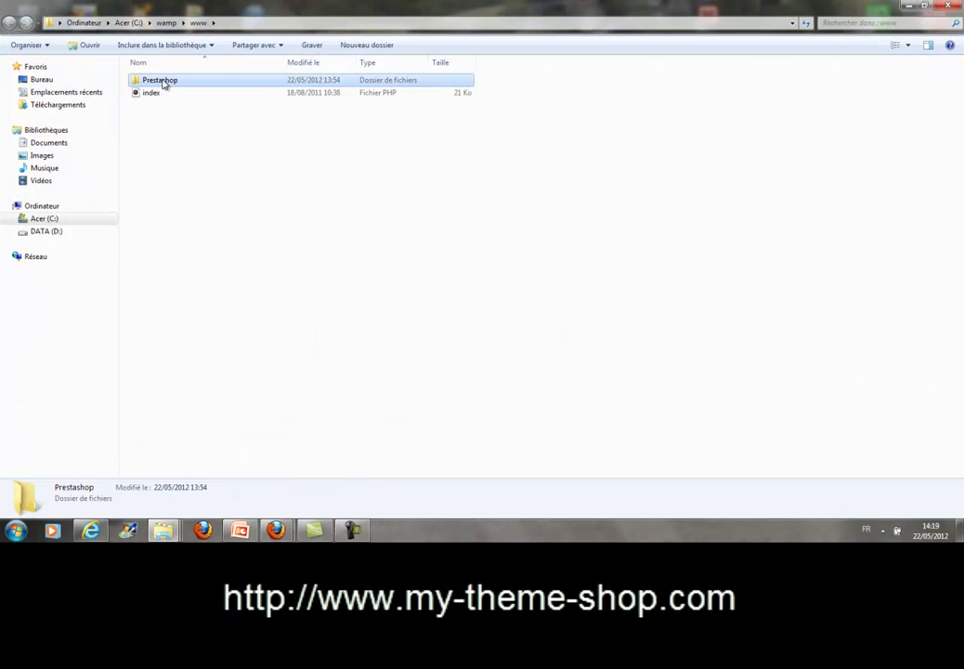
{"action": "double_click", "coordinate": [162, 82]}
{"action": "right_click", "coordinate": [172, 207]}
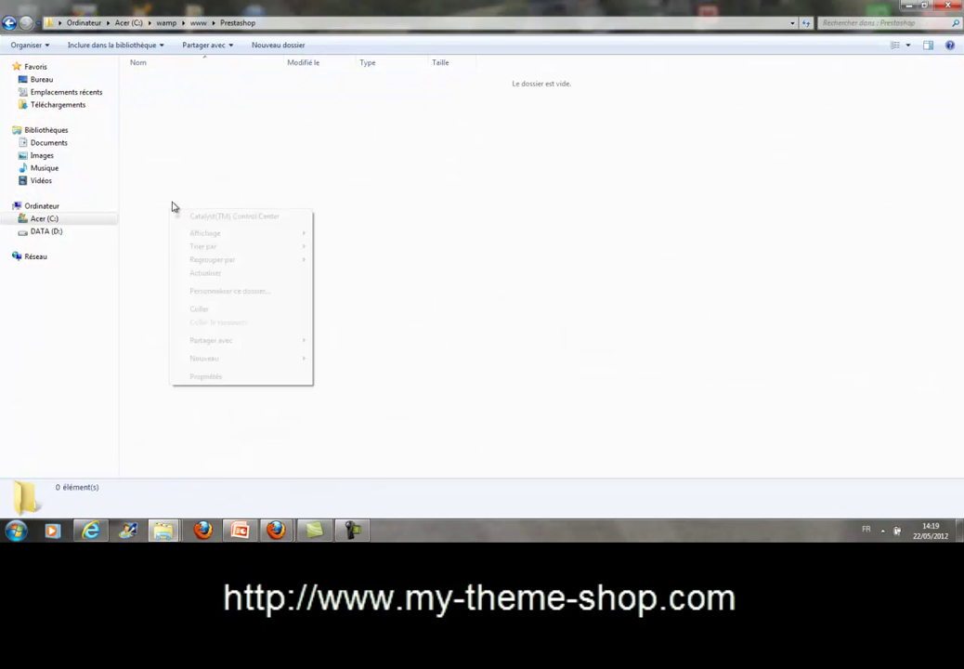
{"action": "left_click", "coordinate": [211, 316]}
Extract the prestashop_1.4.8.2 archive here with Extraire ici.
{"action": "left_click", "coordinate": [456, 258]}
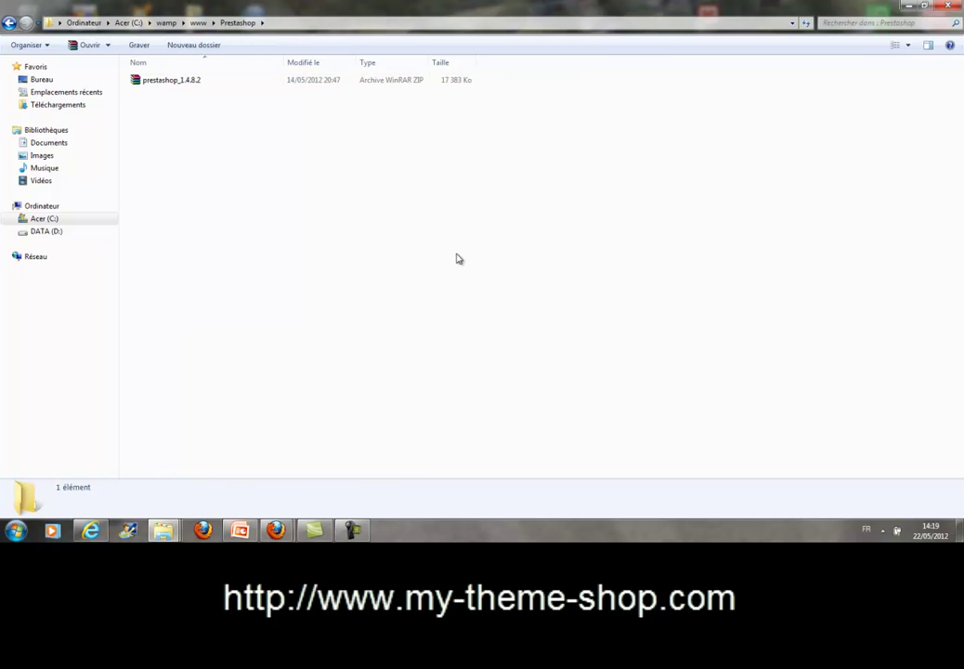
{"action": "left_click", "coordinate": [165, 87]}
{"action": "double_click", "coordinate": [163, 82]}
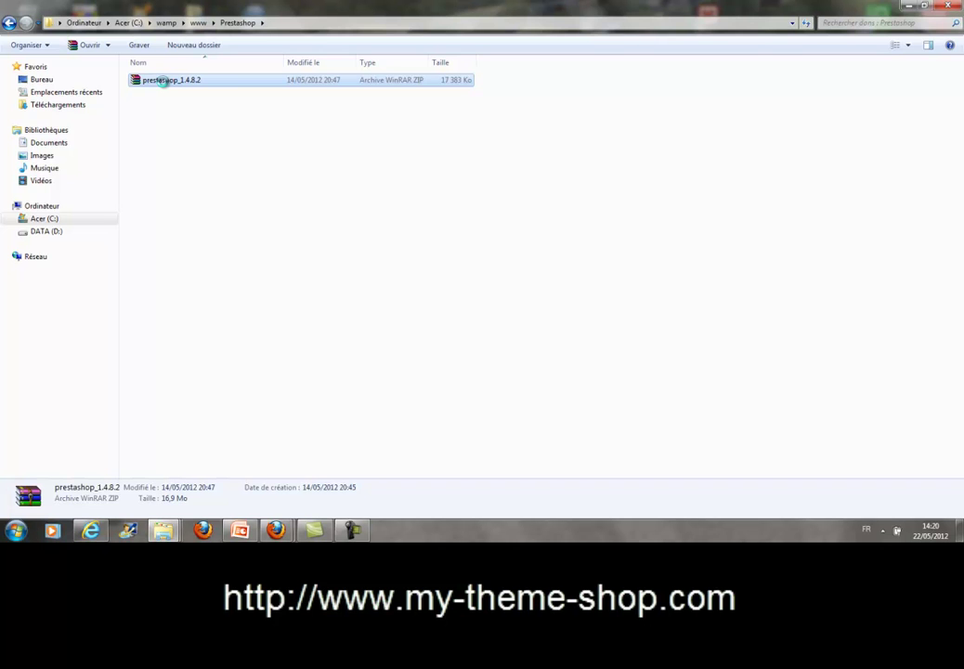
{"action": "right_click", "coordinate": [164, 83]}
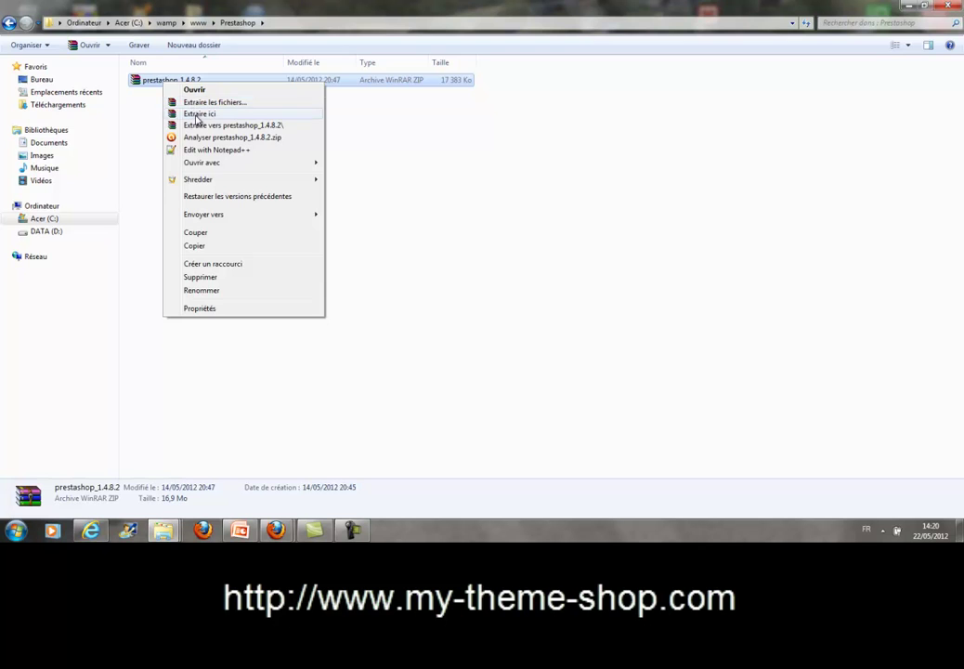
{"action": "left_click", "coordinate": [198, 114]}
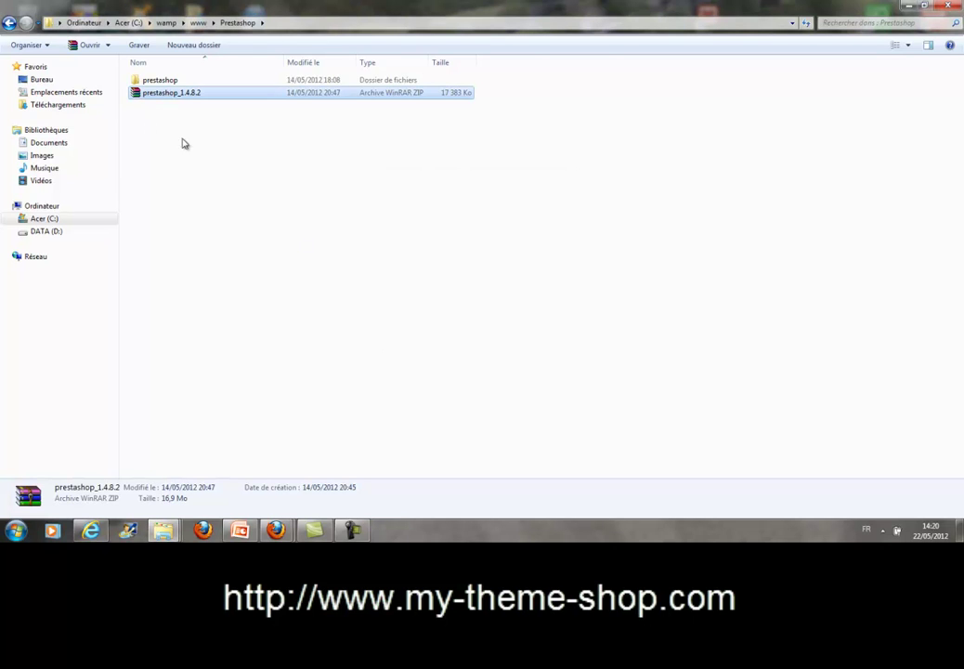
Delete the prestashop_1.4.8.2 zip archive to the Recycle Bin.
{"action": "left_click", "coordinate": [207, 175]}
{"action": "left_click", "coordinate": [182, 92]}
{"action": "key", "text": "Delete"}
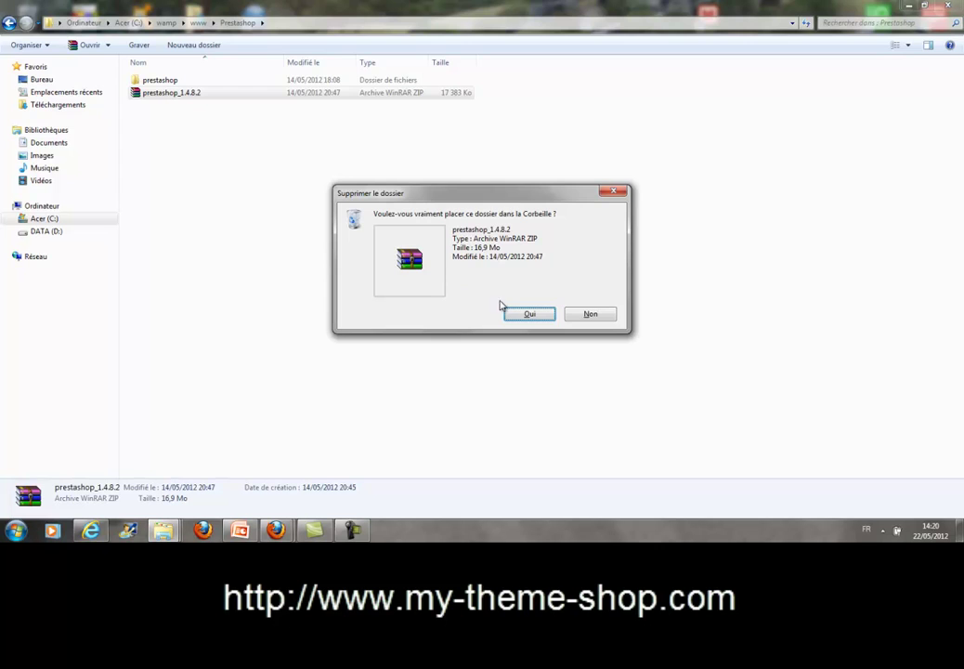
{"action": "left_click", "coordinate": [520, 313]}
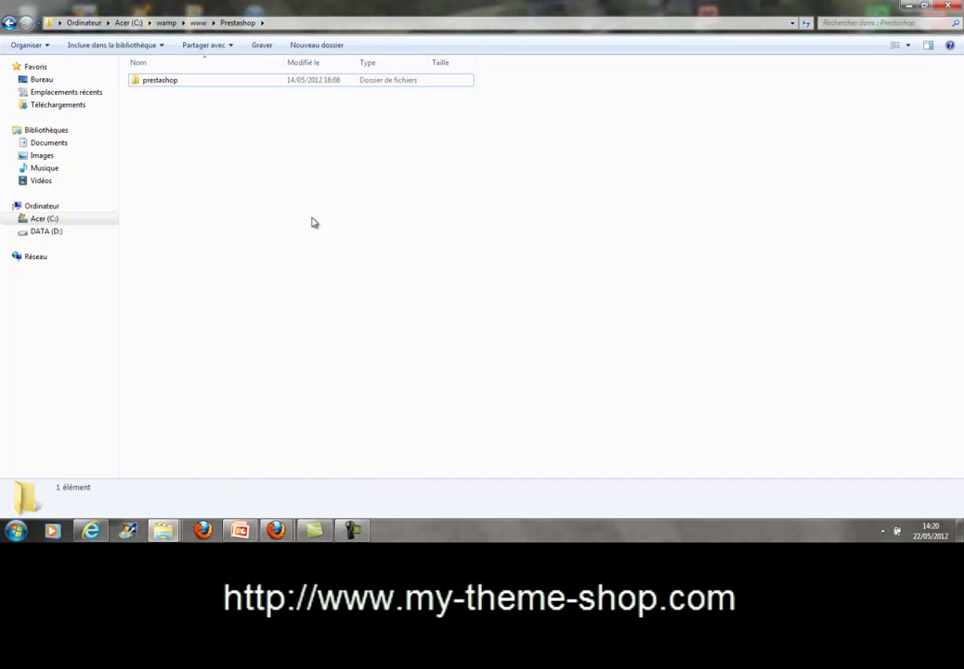
Move all files from the inner prestashop folder up into www\Prestashop.
{"action": "double_click", "coordinate": [163, 88]}
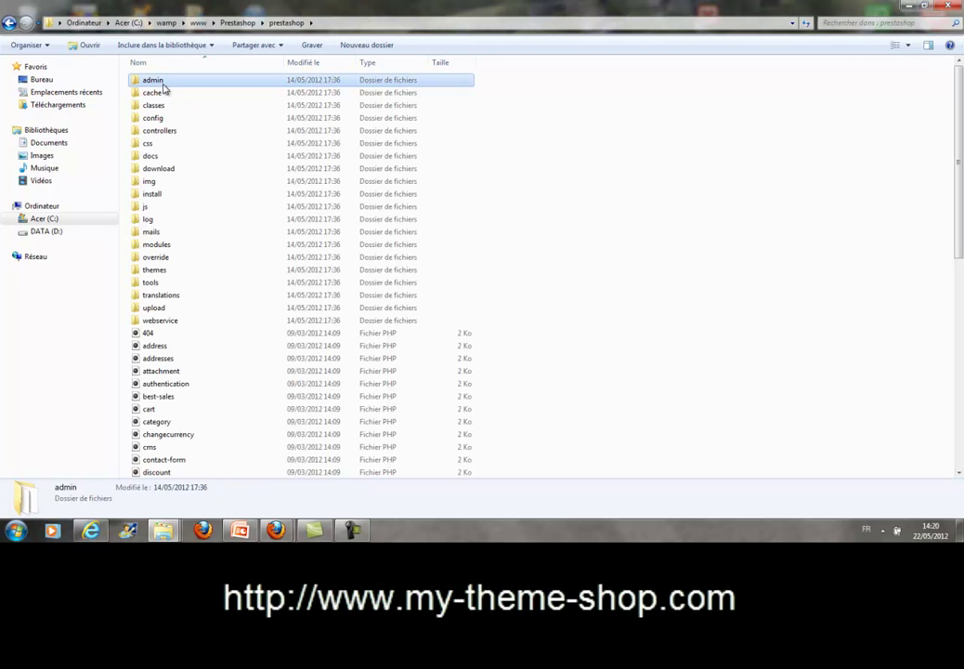
{"action": "left_click_drag", "start_coordinate": [960, 181], "coordinate": [961, 394]}
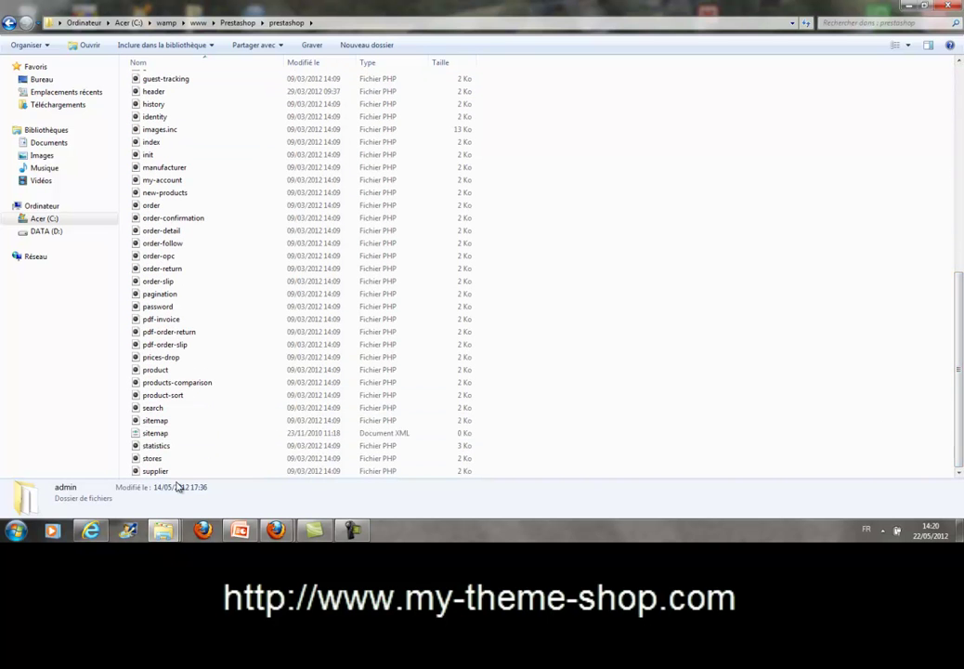
{"action": "left_click", "coordinate": [170, 473], "text": "shift"}
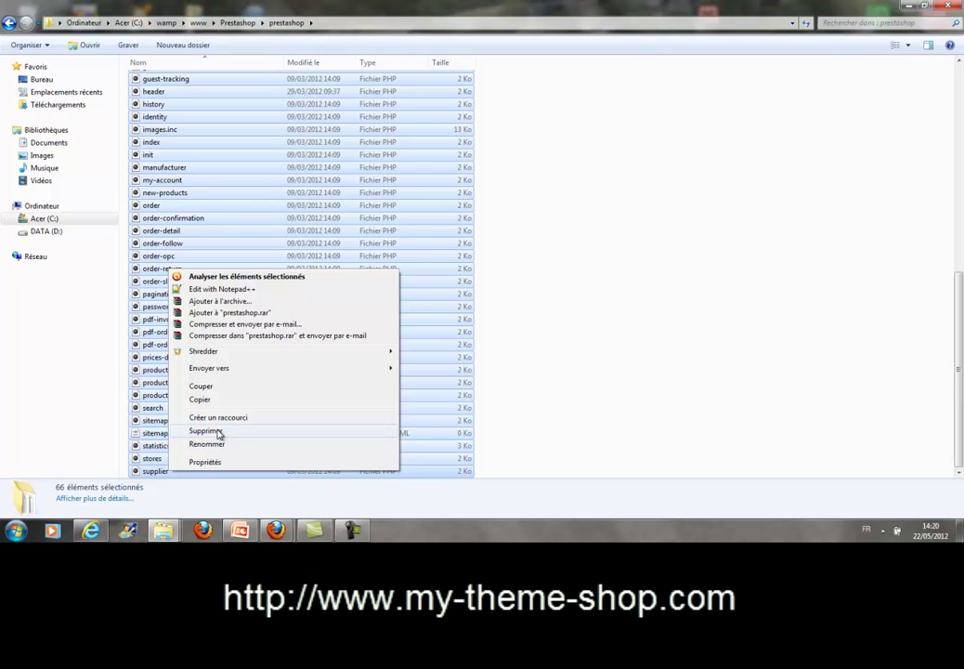
{"action": "left_click", "coordinate": [200, 385]}
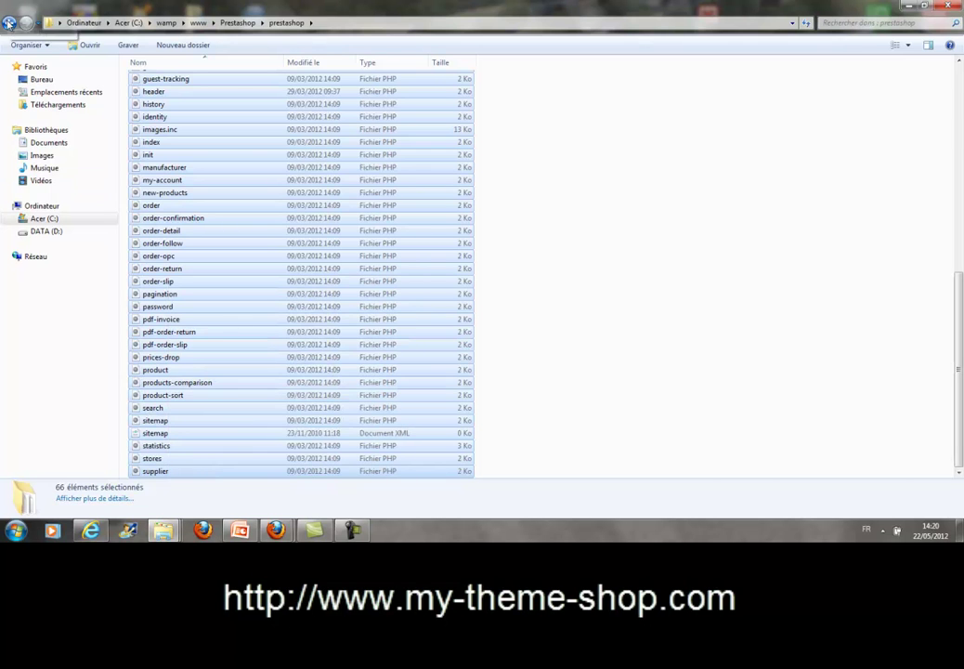
{"action": "left_click", "coordinate": [9, 23]}
{"action": "left_click", "coordinate": [196, 209]}
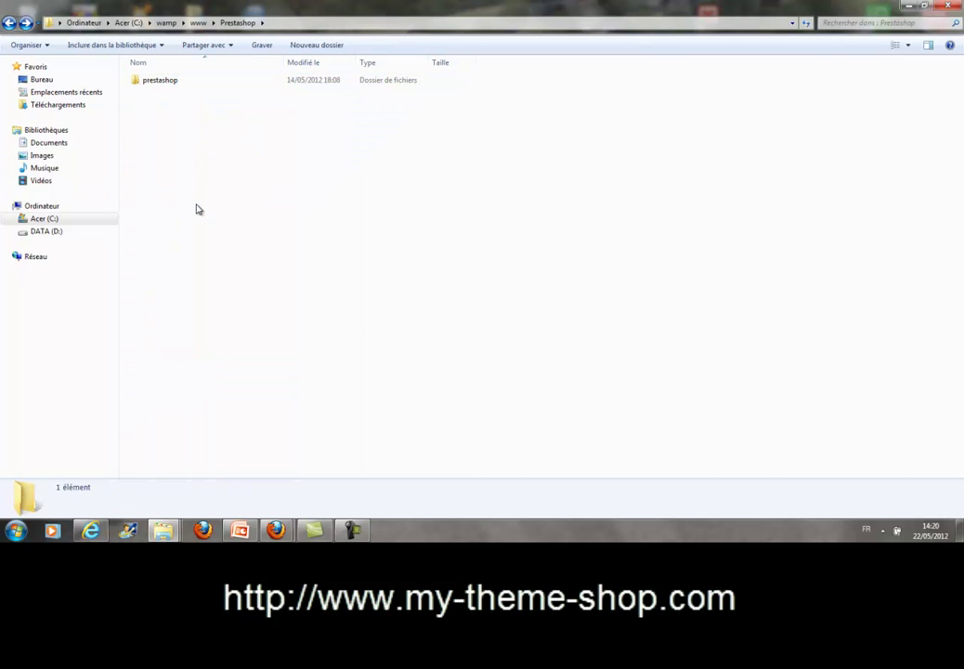
{"action": "right_click", "coordinate": [196, 205]}
{"action": "left_click", "coordinate": [227, 304]}
{"action": "scroll", "coordinate": [690, 267], "scroll_direction": "up", "scroll_amount": 12}
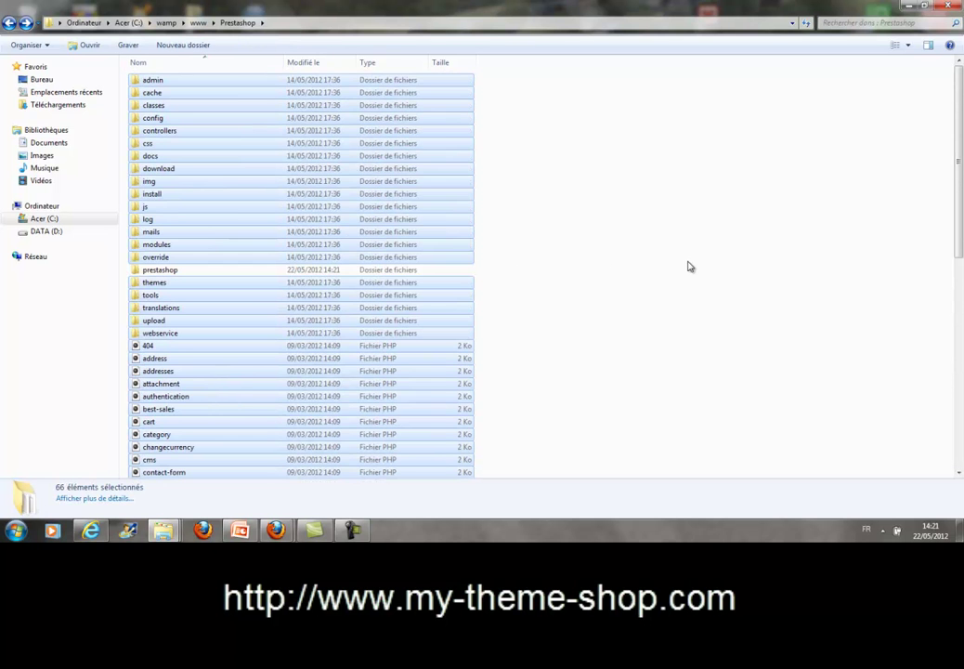
Delete the leftover empty inner prestashop folder.
{"action": "left_click", "coordinate": [690, 266]}
{"action": "left_click", "coordinate": [288, 272]}
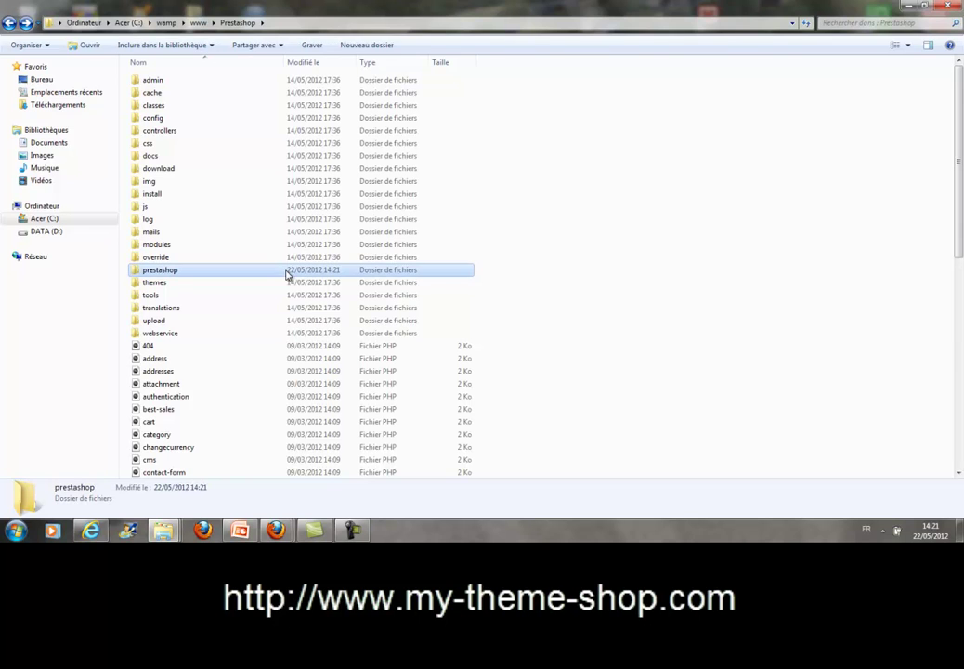
{"action": "key", "text": "Delete"}
{"action": "left_click", "coordinate": [530, 315]}
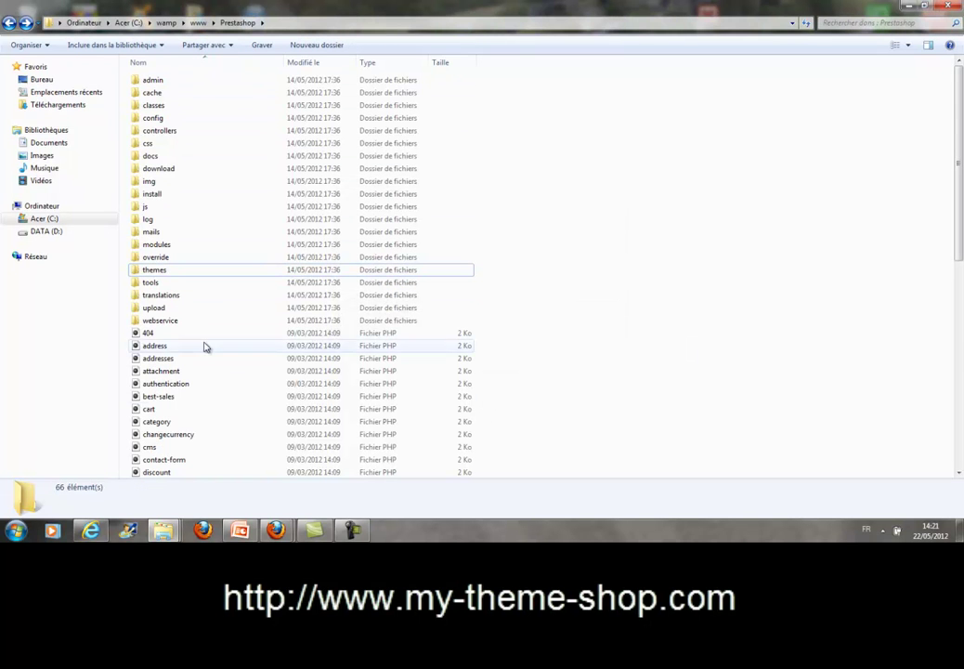
{"action": "scroll", "coordinate": [196, 416], "scroll_direction": "down", "scroll_amount": 4}
{"action": "scroll", "coordinate": [196, 416], "scroll_direction": "down", "scroll_amount": 8}
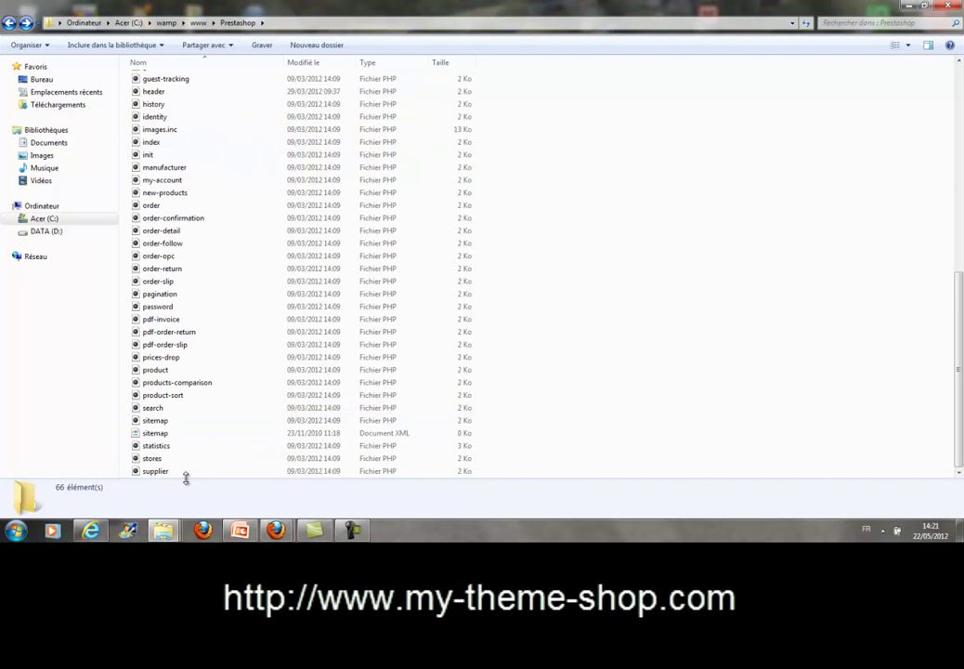
{"action": "scroll", "coordinate": [185, 478], "scroll_direction": "up", "scroll_amount": 12}
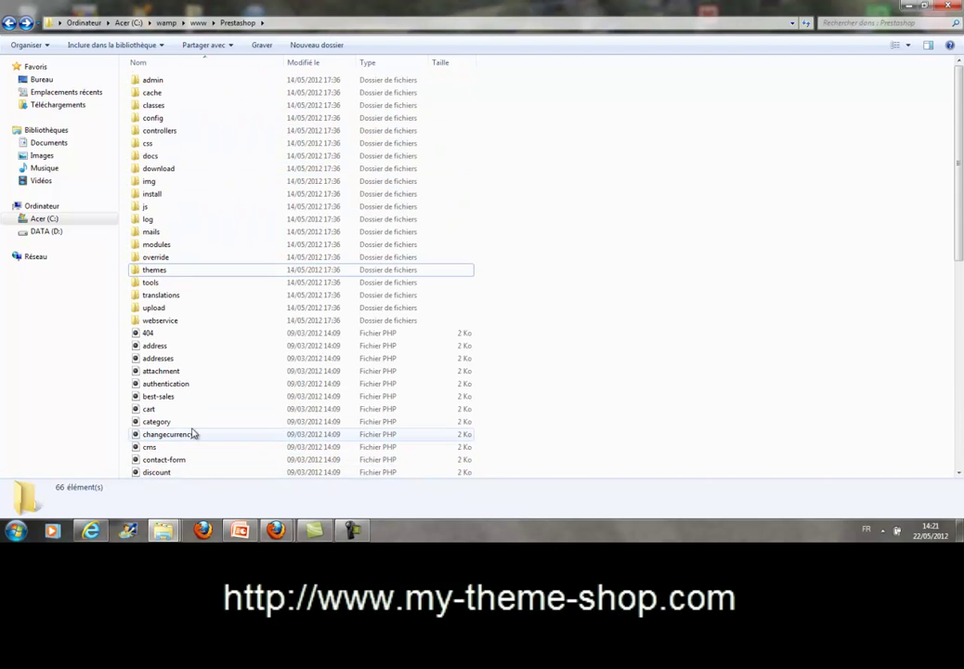
Open Localhost from the WampServer menu and launch the Prestashop project's installer.
{"action": "left_click", "coordinate": [9, 24]}
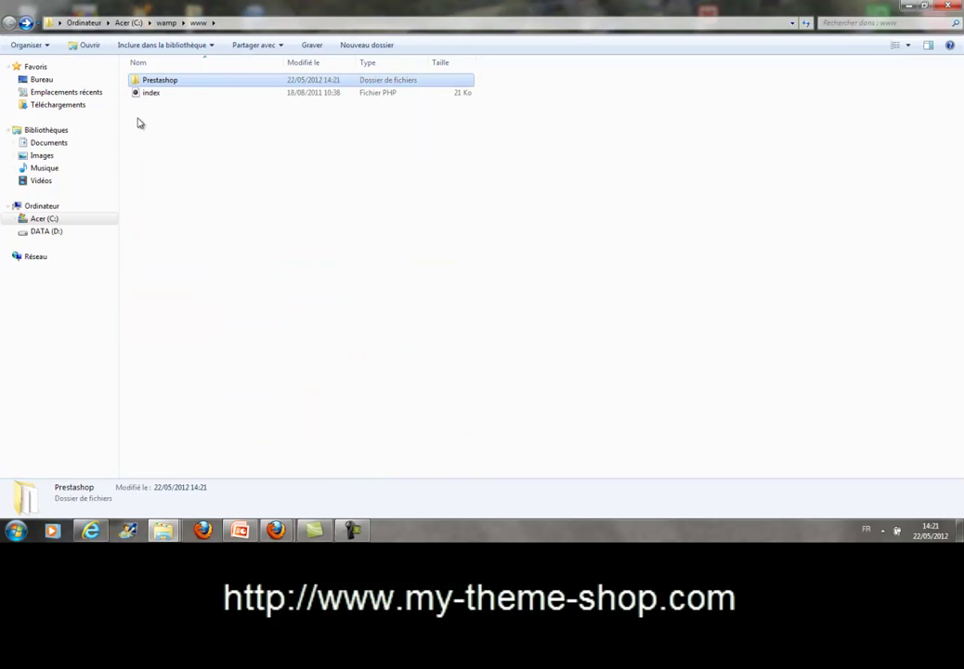
{"action": "left_click", "coordinate": [884, 535]}
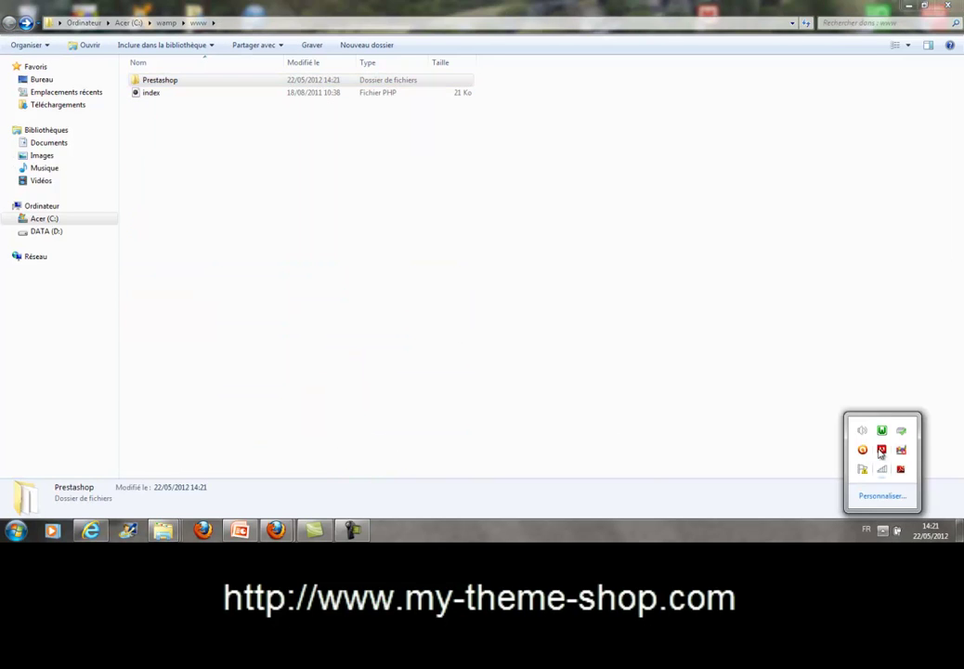
{"action": "left_click", "coordinate": [881, 429]}
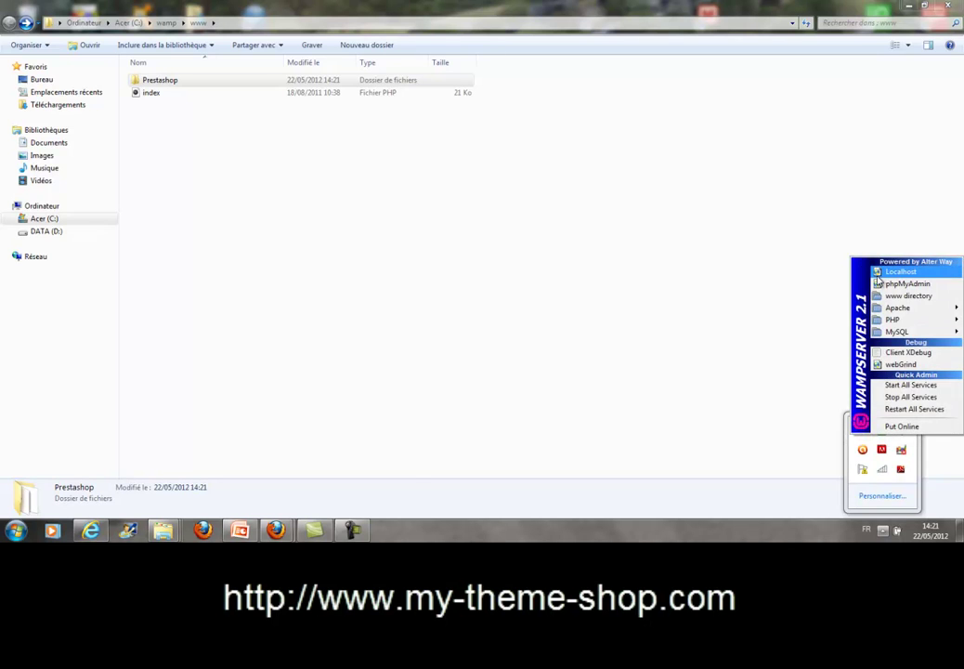
{"action": "left_click", "coordinate": [897, 271]}
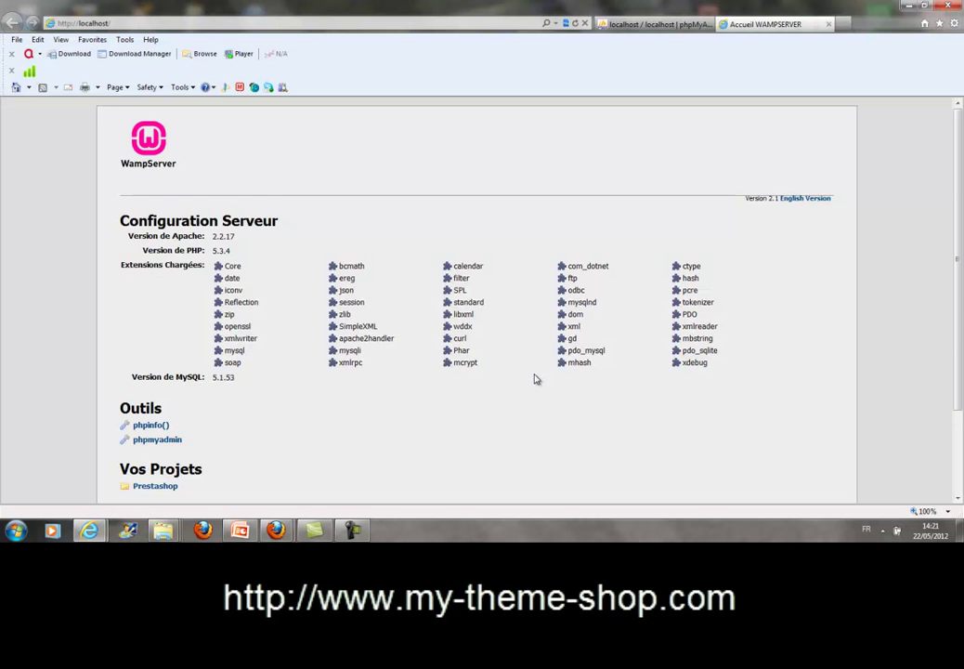
{"action": "scroll", "coordinate": [534, 378], "scroll_direction": "down", "scroll_amount": 3}
{"action": "left_click", "coordinate": [155, 376]}
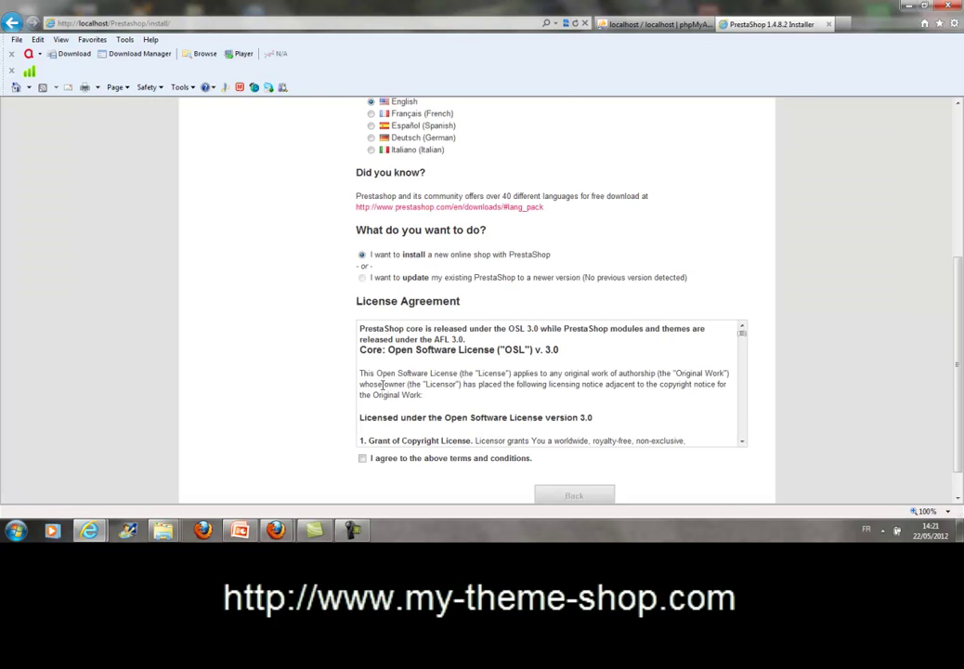
{"action": "scroll", "coordinate": [382, 383], "scroll_direction": "up", "scroll_amount": 3}
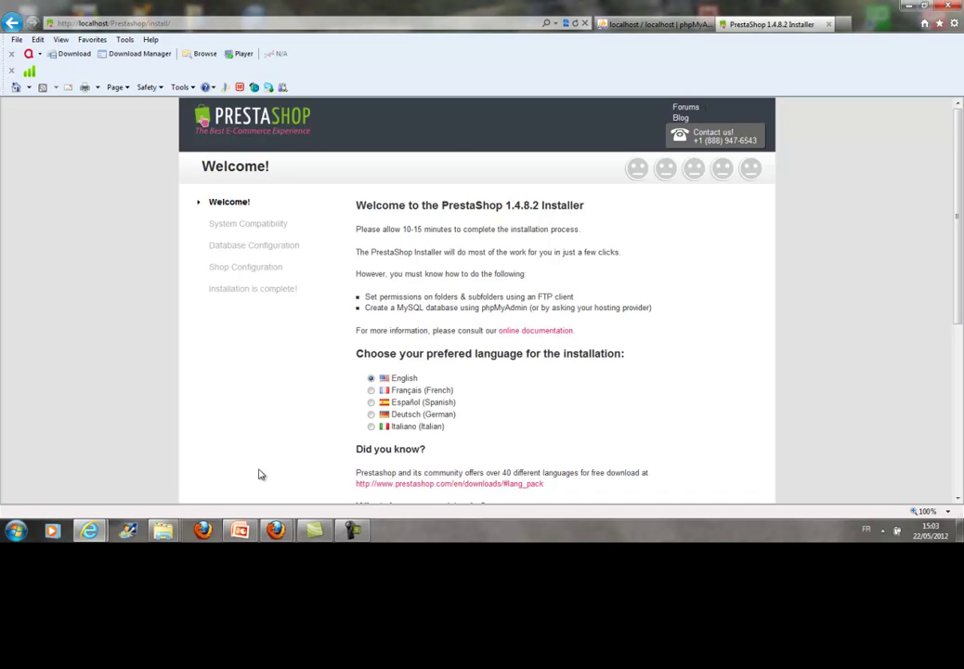
In phpMyAdmin's Bases de données page, create the database myprestashop.
{"action": "left_click", "coordinate": [622, 29]}
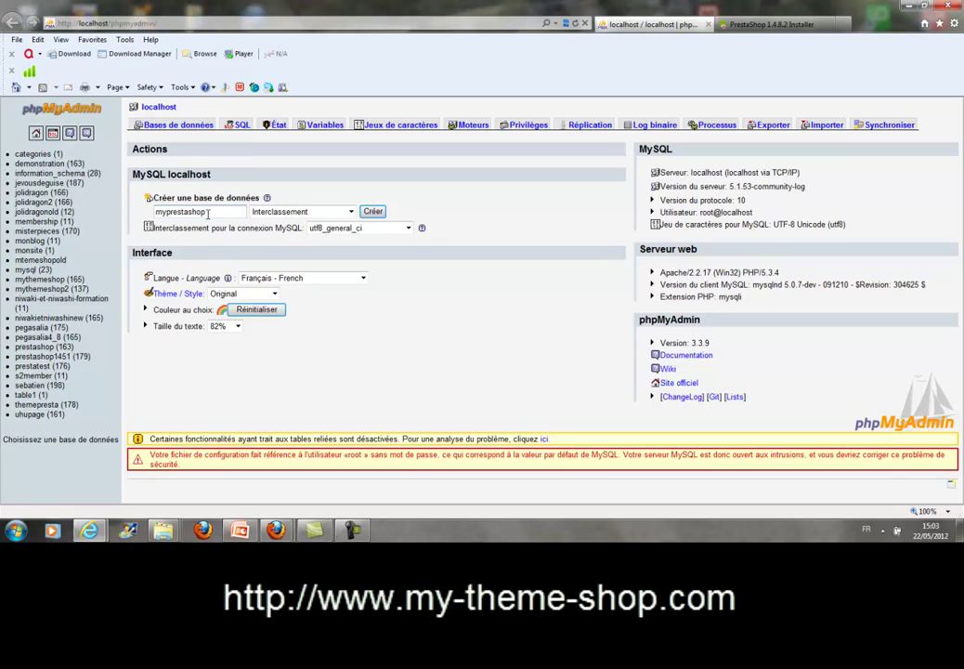
{"action": "left_click_drag", "start_coordinate": [202, 212], "coordinate": [139, 211]}
{"action": "left_click", "coordinate": [372, 212]}
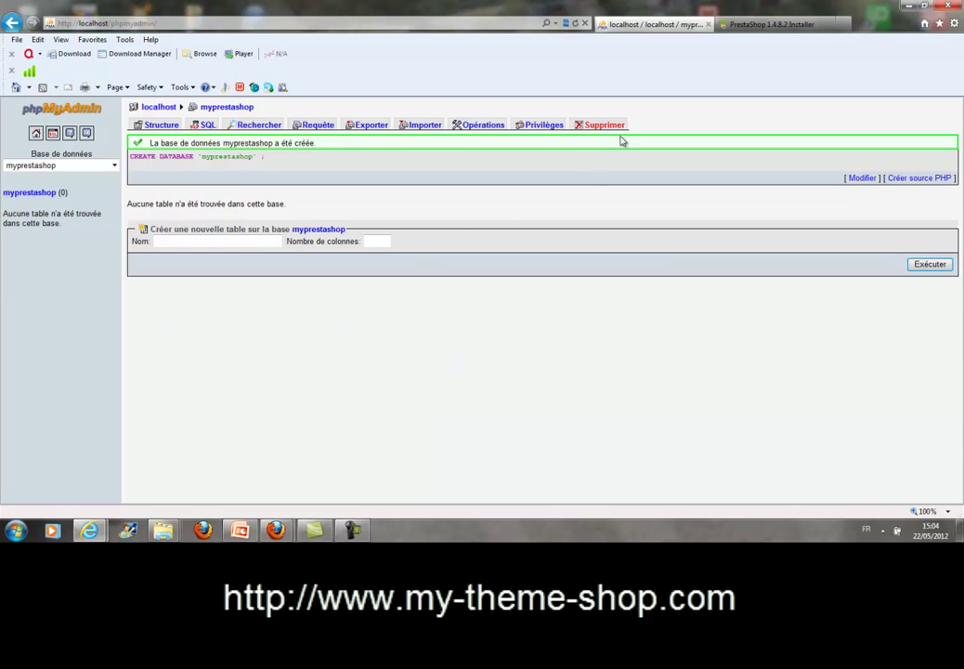
Choose Français as the installation language, accept the licence terms and continue.
{"action": "left_click", "coordinate": [753, 26]}
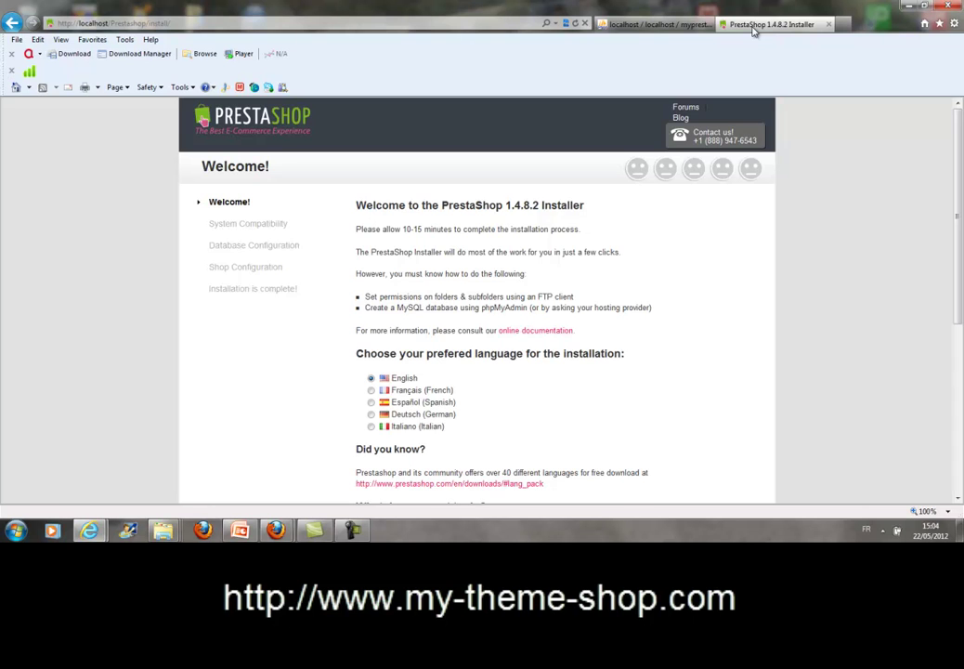
{"action": "scroll", "coordinate": [660, 200], "scroll_direction": "down", "scroll_amount": 3}
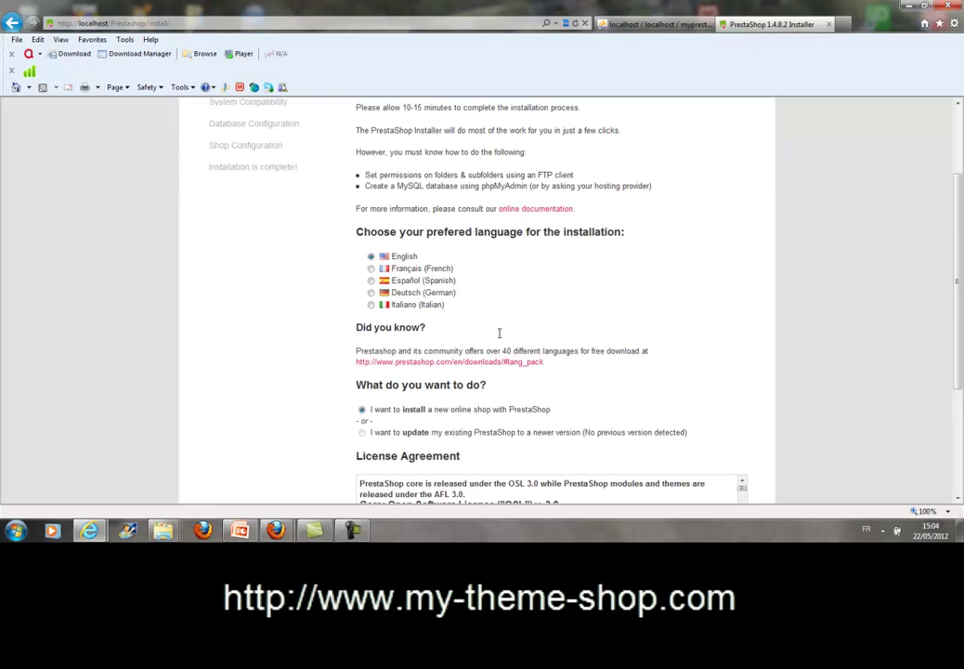
{"action": "left_click", "coordinate": [371, 269]}
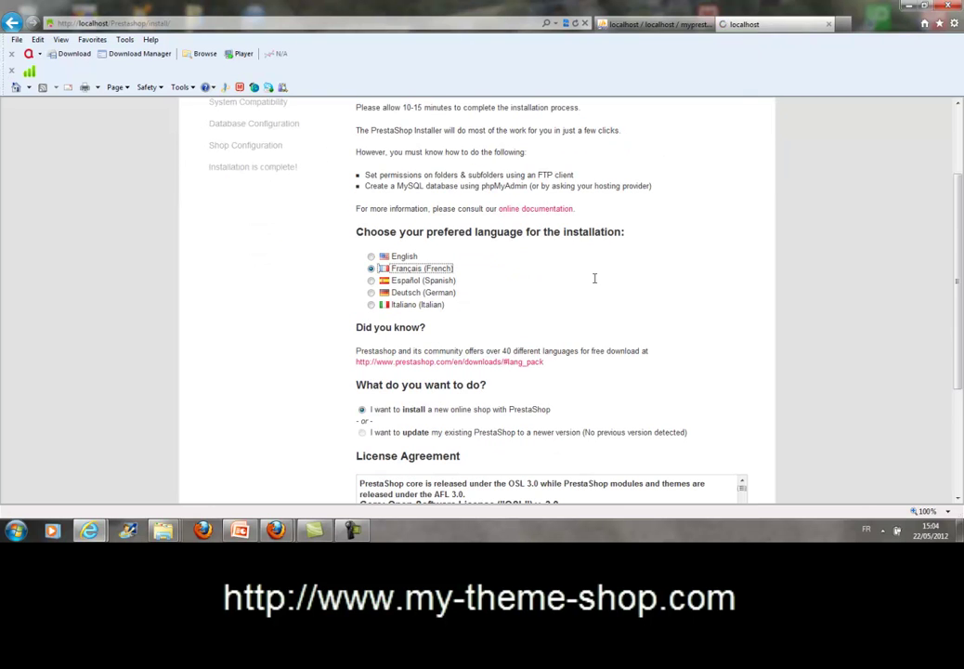
{"action": "scroll", "coordinate": [594, 278], "scroll_direction": "down", "scroll_amount": 3}
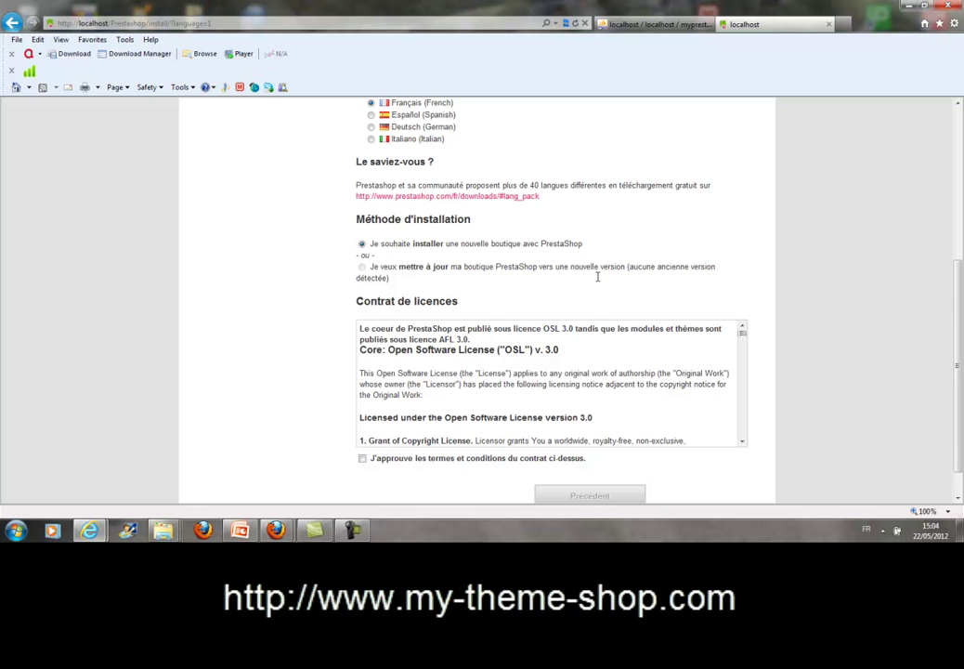
{"action": "scroll", "coordinate": [597, 275], "scroll_direction": "down", "scroll_amount": 1}
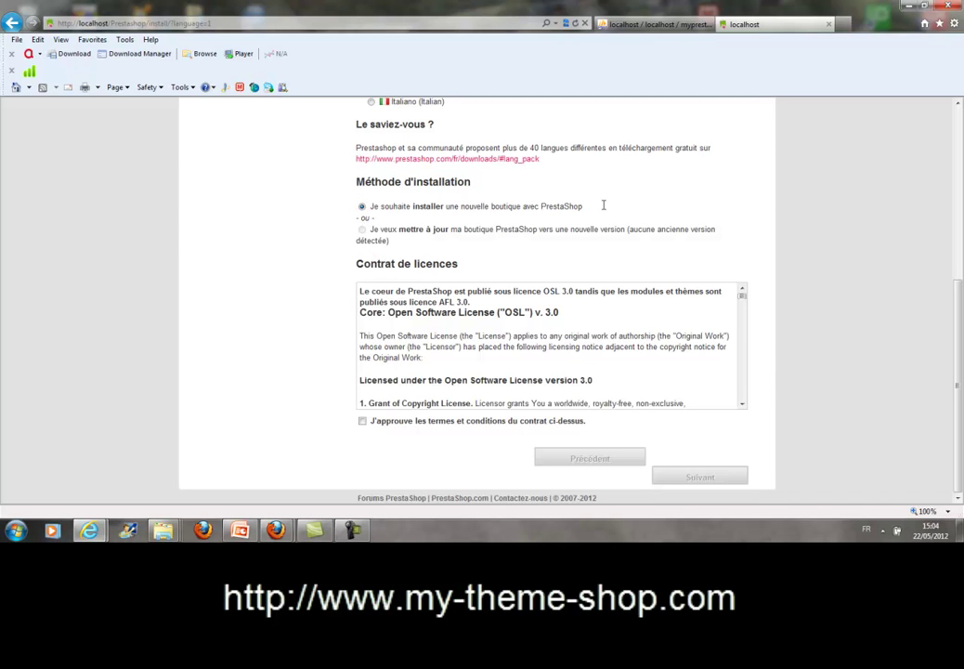
{"action": "left_click", "coordinate": [363, 423]}
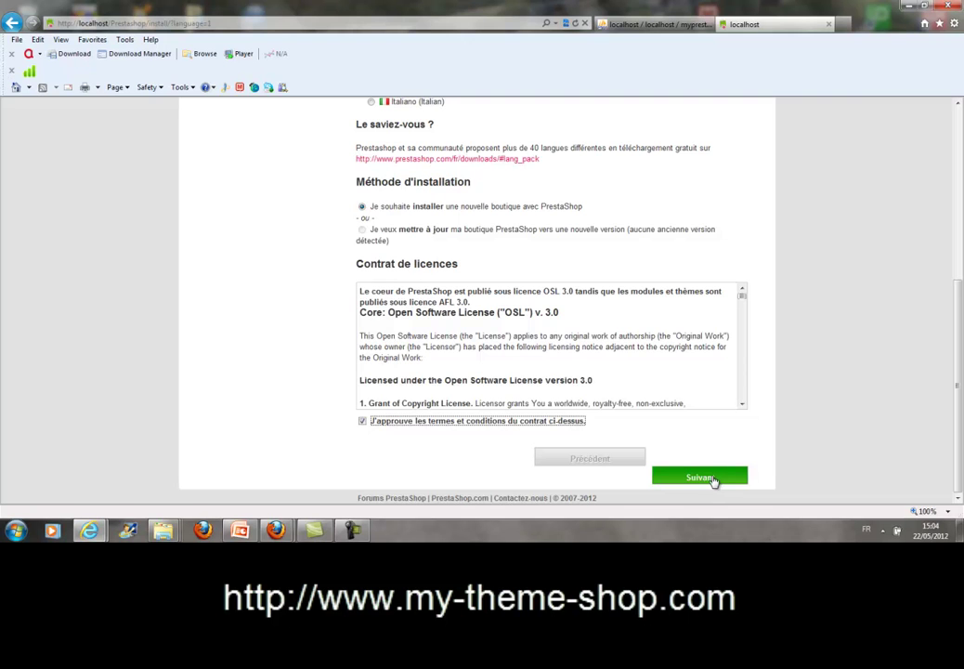
{"action": "left_click", "coordinate": [714, 484]}
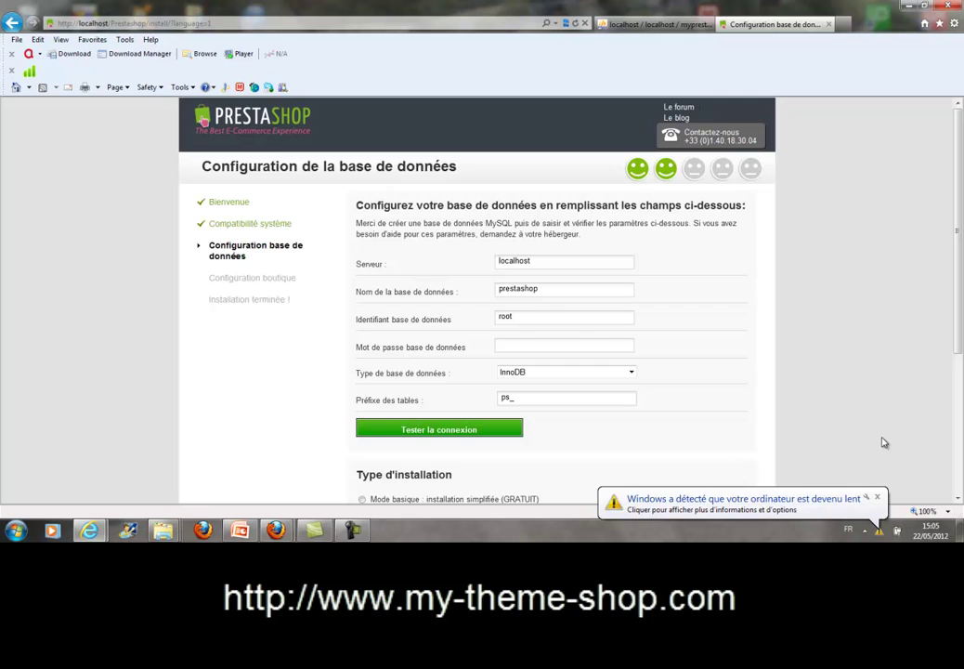
Copy myprestashop from phpMyAdmin and paste it over prestashop as the database name.
{"action": "left_click", "coordinate": [876, 497]}
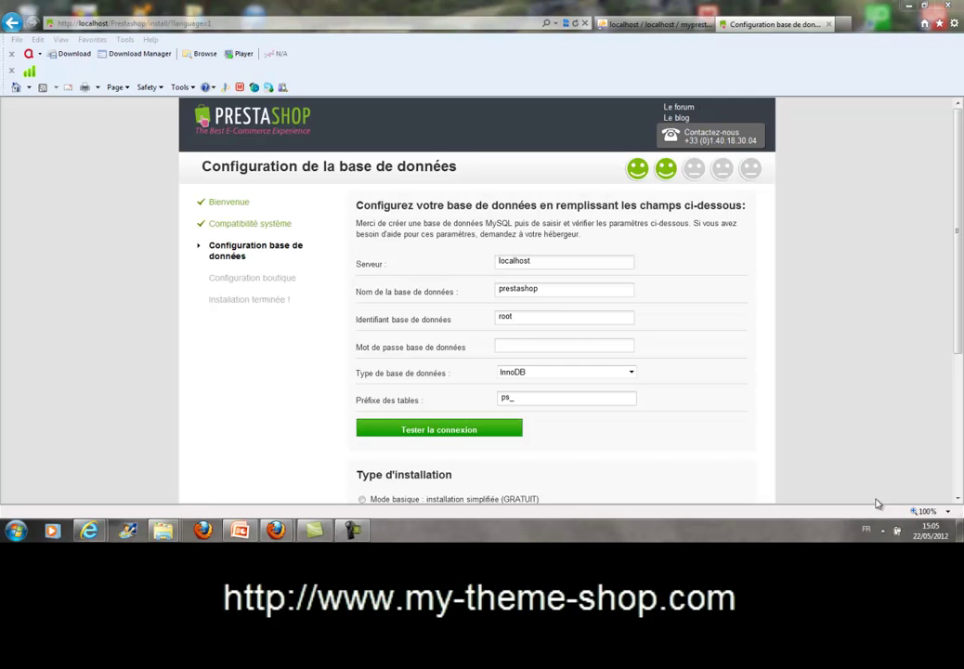
{"action": "left_click", "coordinate": [364, 270]}
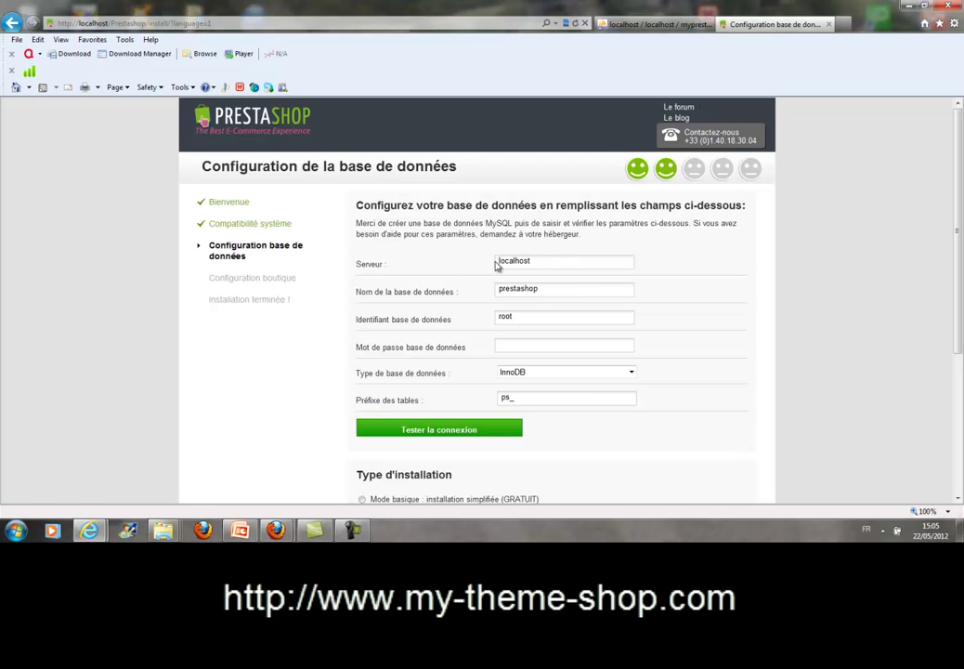
{"action": "left_click_drag", "start_coordinate": [540, 260], "coordinate": [425, 263]}
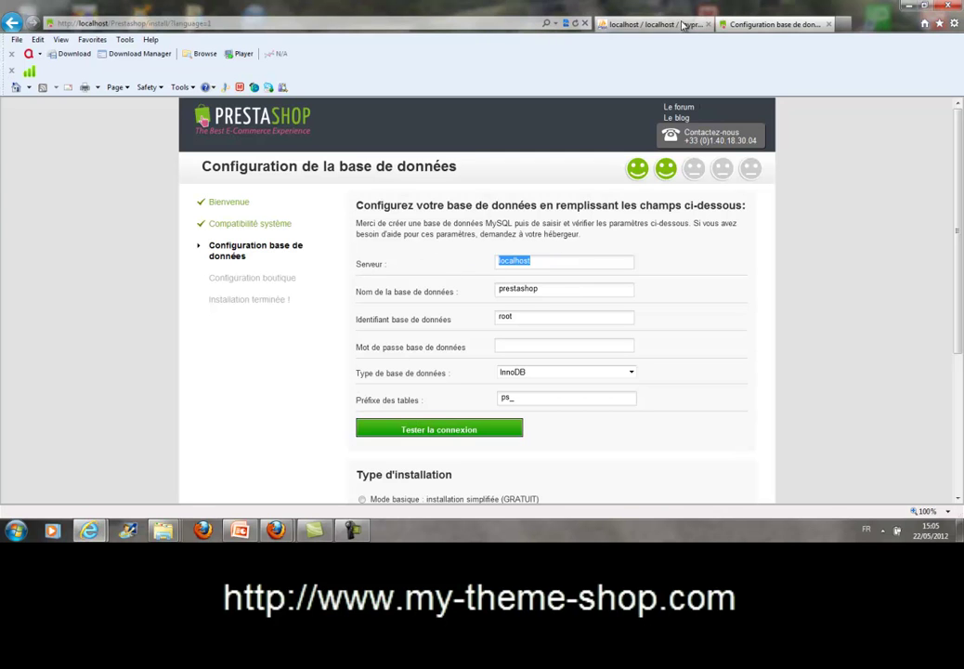
{"action": "left_click", "coordinate": [655, 27]}
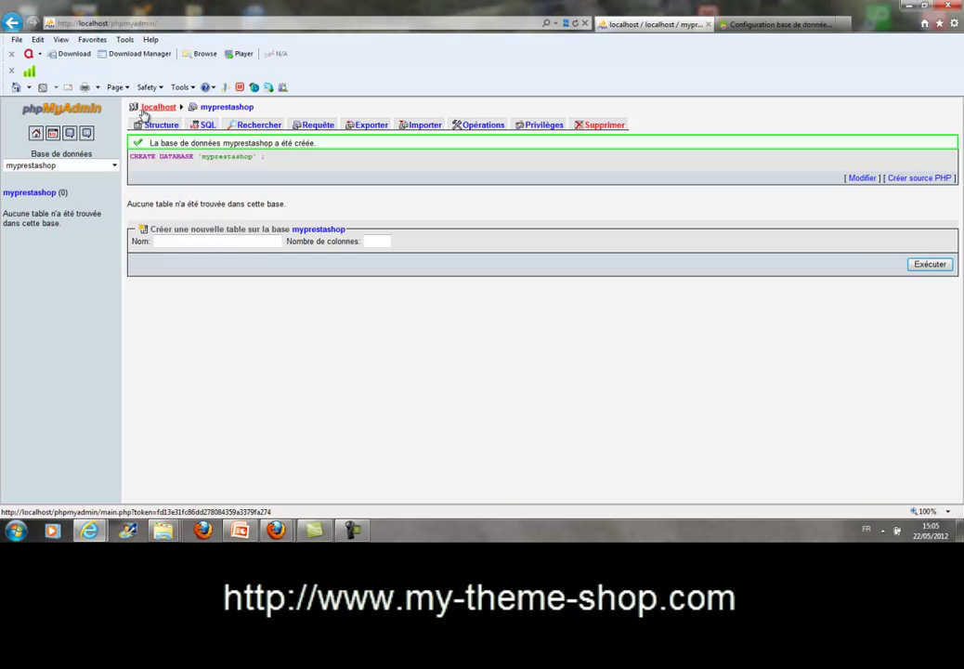
{"action": "left_click", "coordinate": [772, 24]}
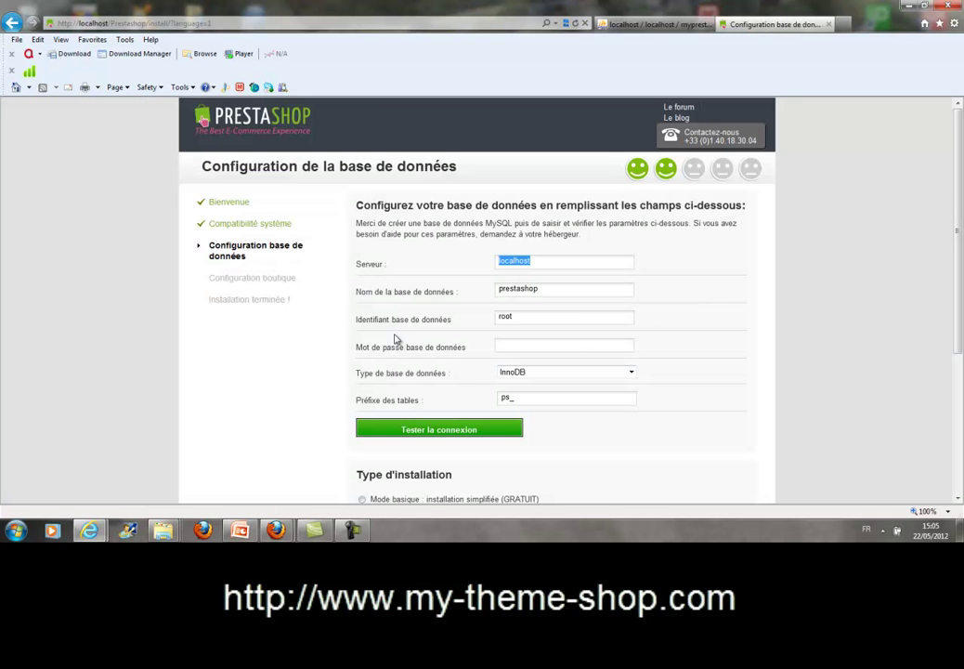
{"action": "left_click", "coordinate": [657, 25]}
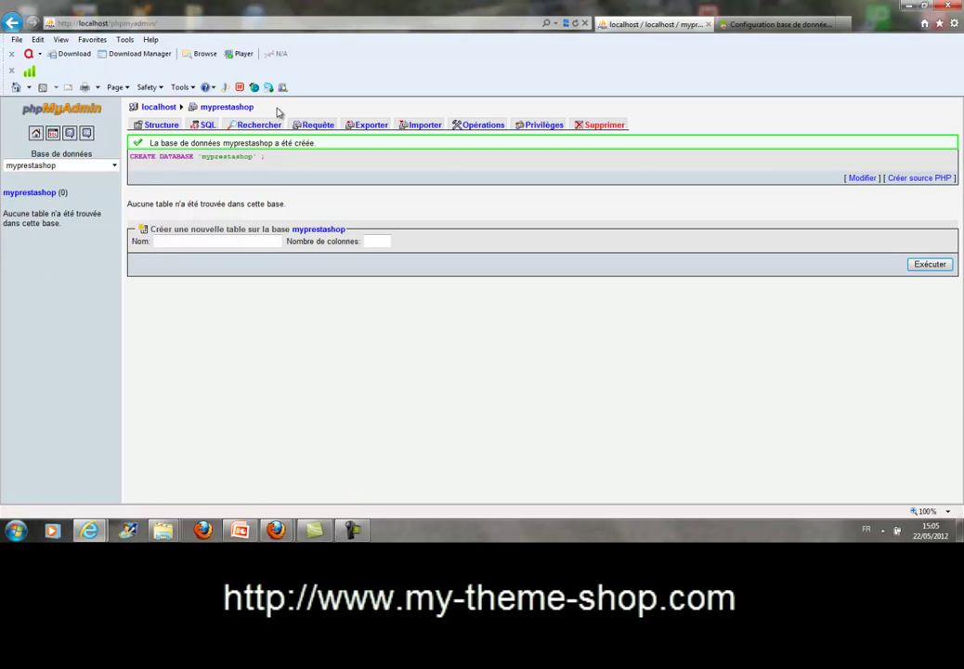
{"action": "left_click_drag", "start_coordinate": [254, 156], "coordinate": [215, 157]}
{"action": "left_click", "coordinate": [732, 25]}
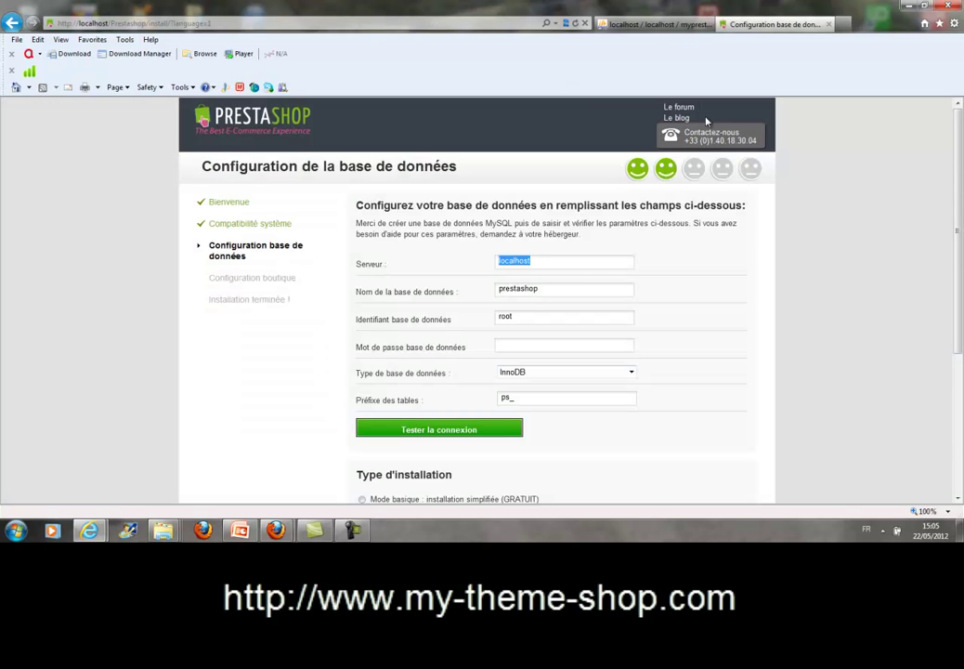
{"action": "left_click_drag", "start_coordinate": [539, 291], "coordinate": [454, 299]}
{"action": "type", "text": "myprestashop"}
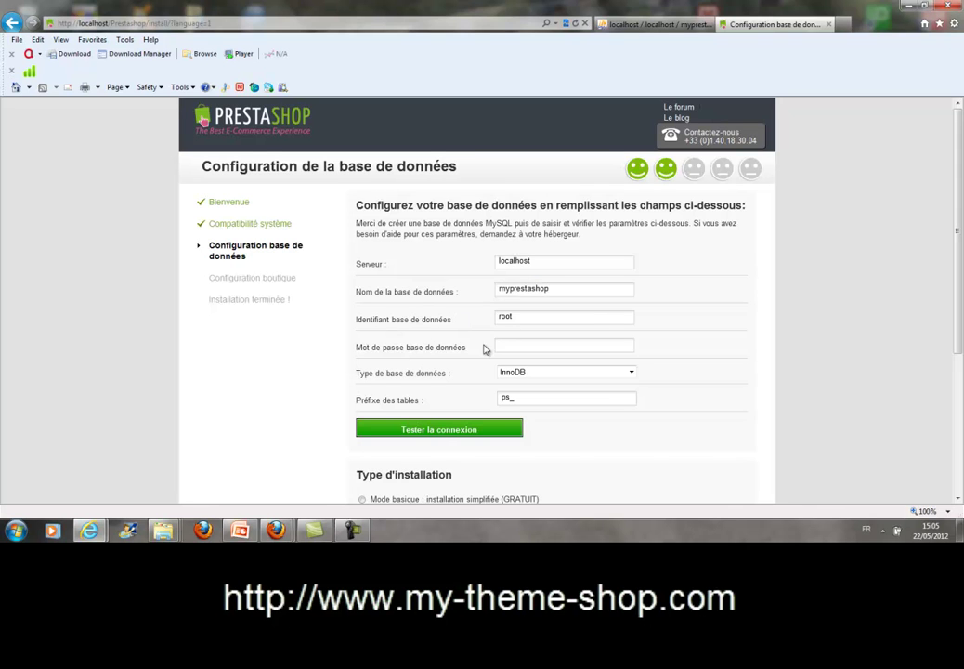
Check the database user root against phpMyAdmin's connection details.
{"action": "left_click", "coordinate": [518, 318]}
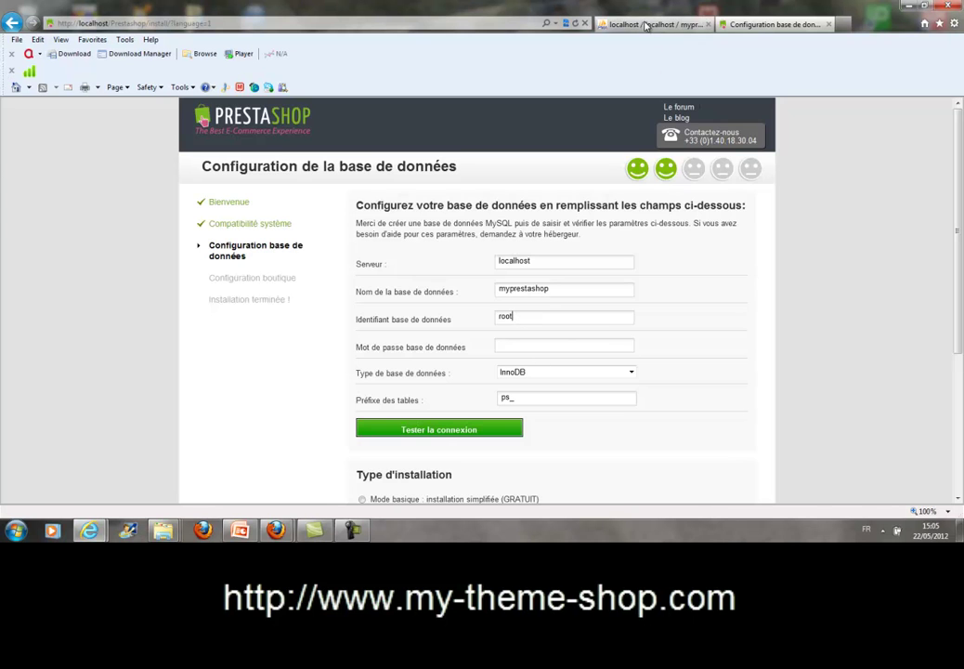
{"action": "left_click", "coordinate": [646, 25]}
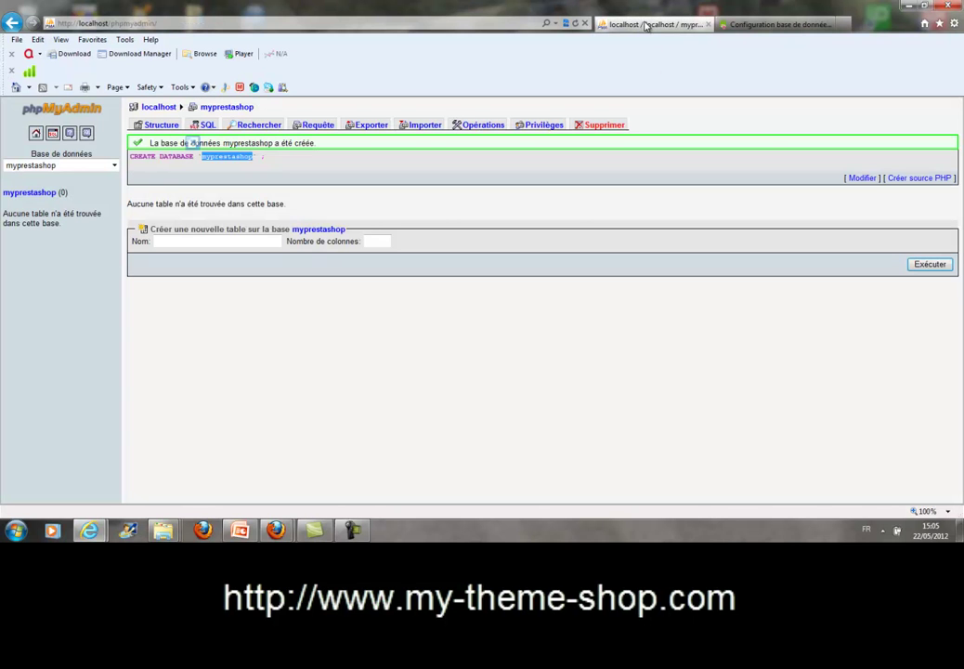
{"action": "left_click", "coordinate": [741, 25]}
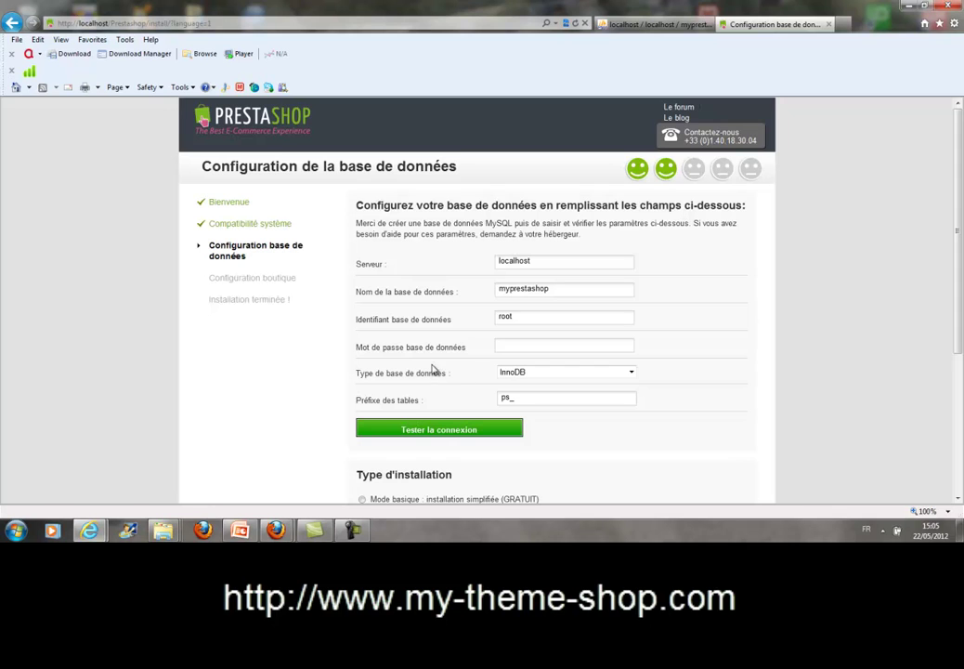
{"action": "double_click", "coordinate": [508, 320]}
{"action": "left_click", "coordinate": [539, 350]}
{"action": "left_click", "coordinate": [654, 23]}
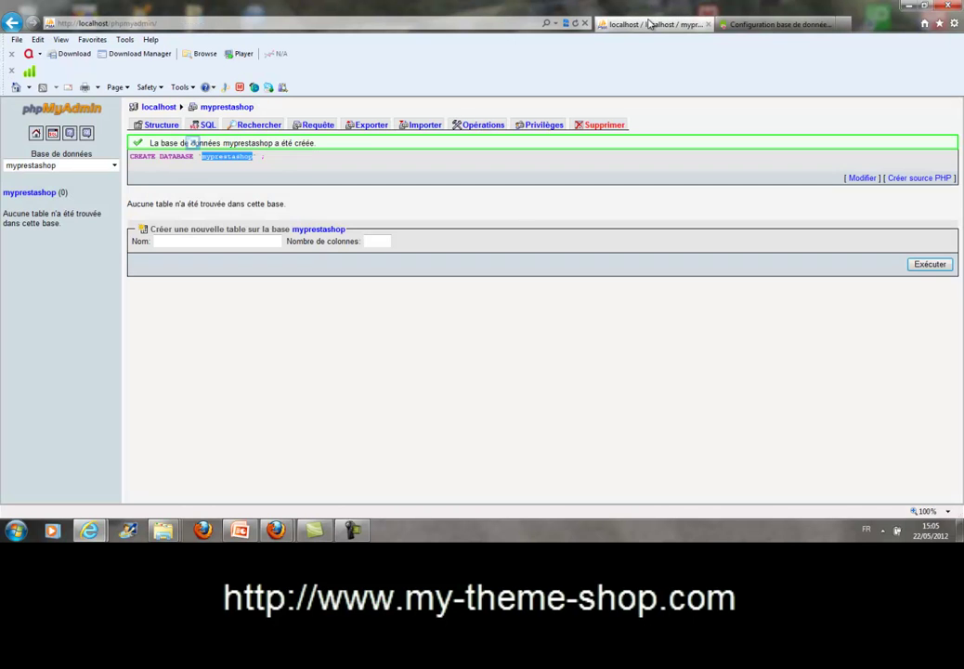
{"action": "left_click", "coordinate": [734, 27]}
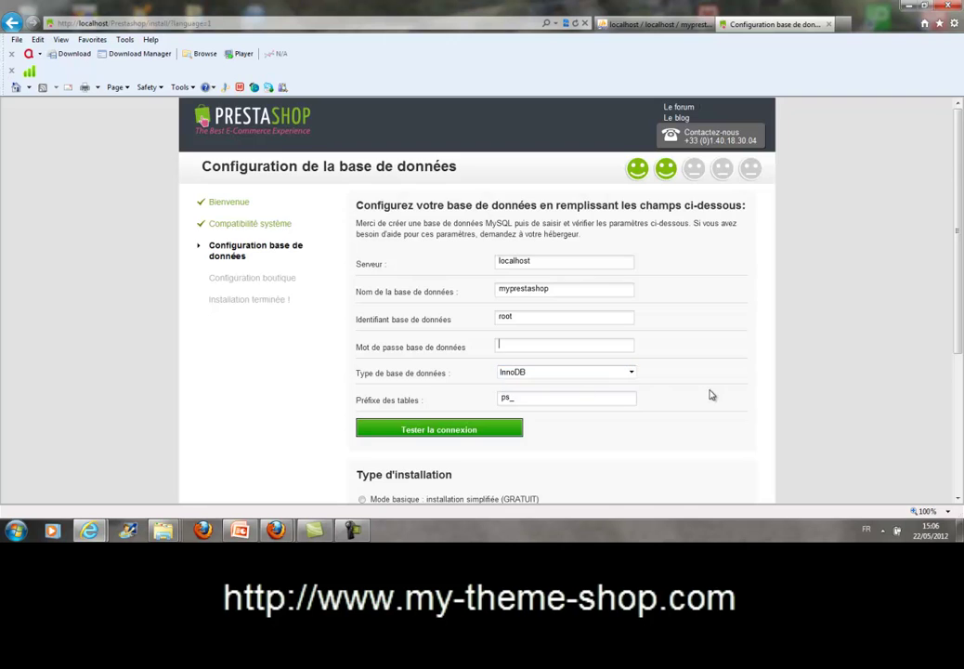
{"action": "scroll", "coordinate": [710, 395], "scroll_direction": "down", "scroll_amount": 3}
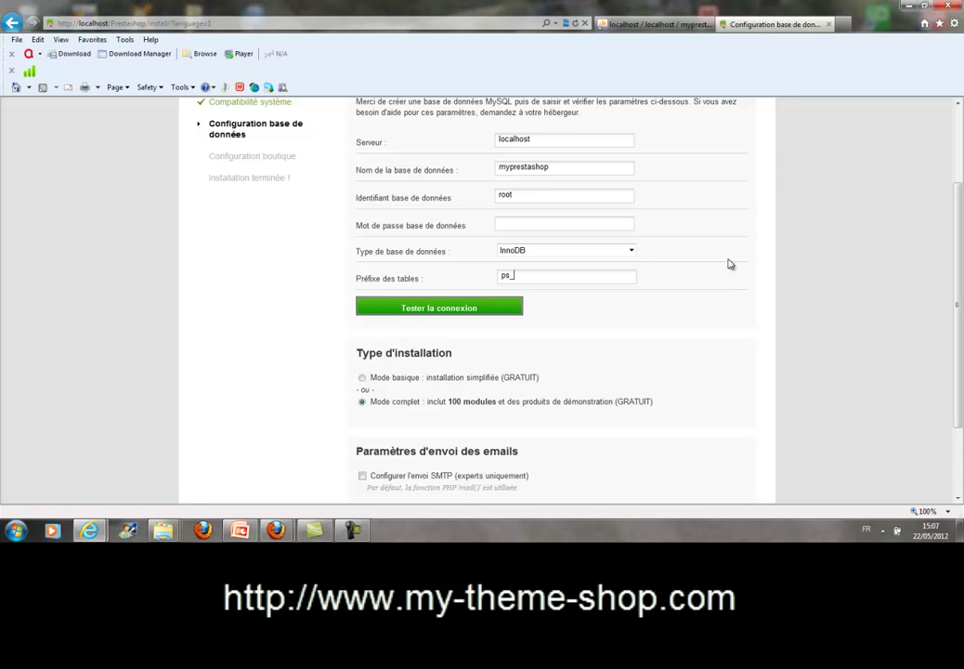
{"action": "scroll", "coordinate": [729, 270], "scroll_direction": "up", "scroll_amount": 3}
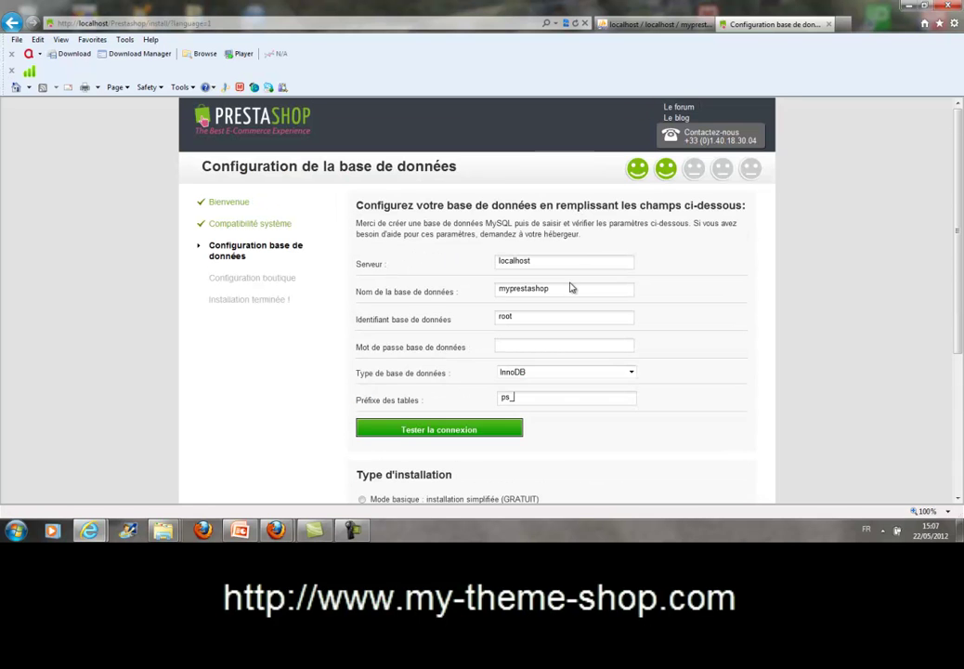
{"action": "scroll", "coordinate": [562, 390], "scroll_direction": "down", "scroll_amount": 3}
Test the connection, then compare the localhost server and myprestashop name with phpMyAdmin.
{"action": "left_click", "coordinate": [463, 314]}
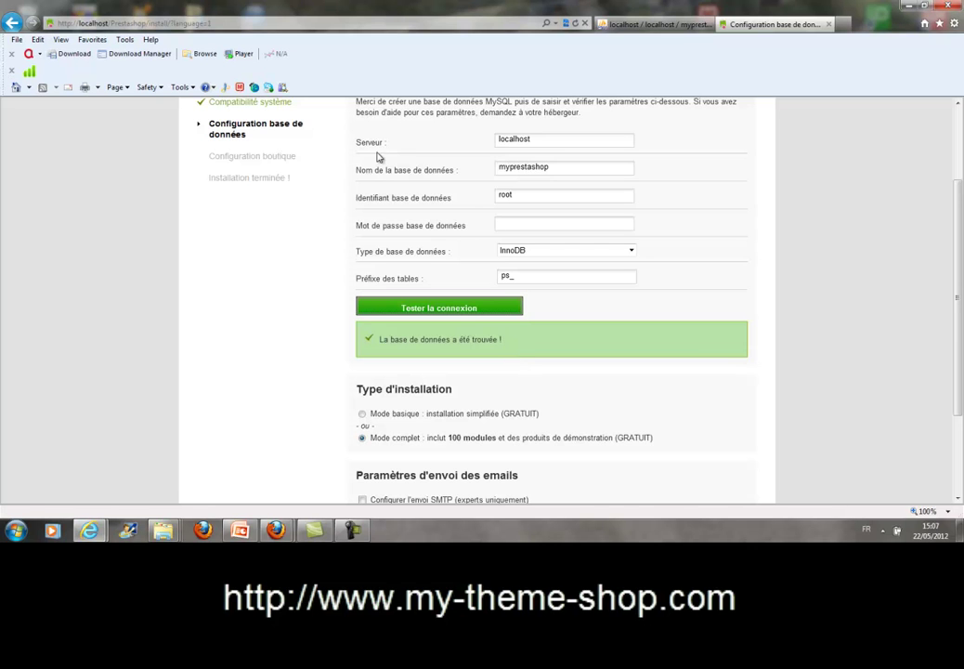
{"action": "left_click_drag", "start_coordinate": [570, 139], "coordinate": [478, 139]}
{"action": "left_click", "coordinate": [634, 24]}
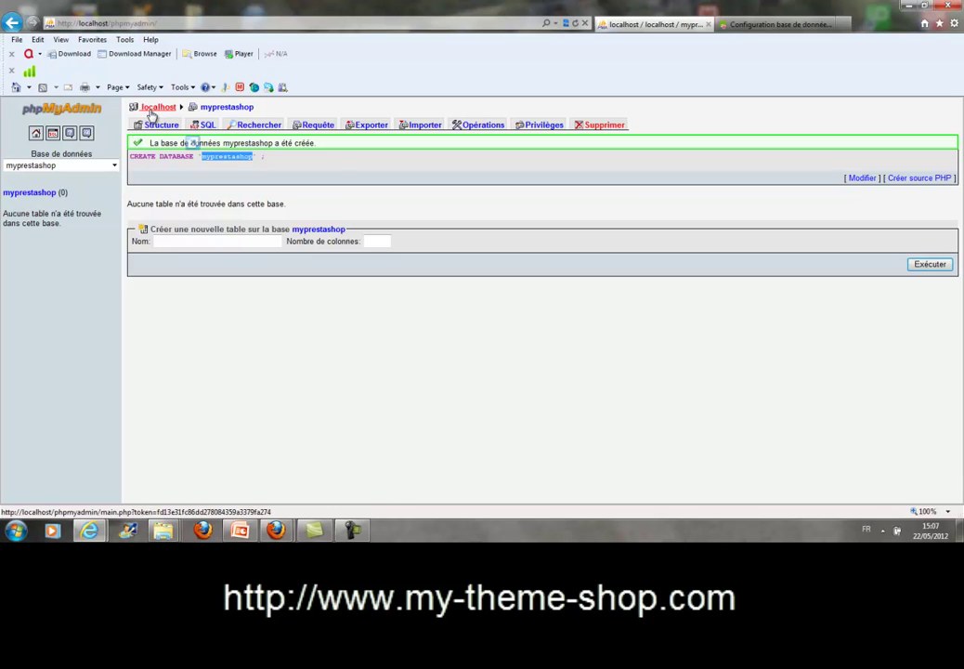
{"action": "left_click", "coordinate": [736, 25]}
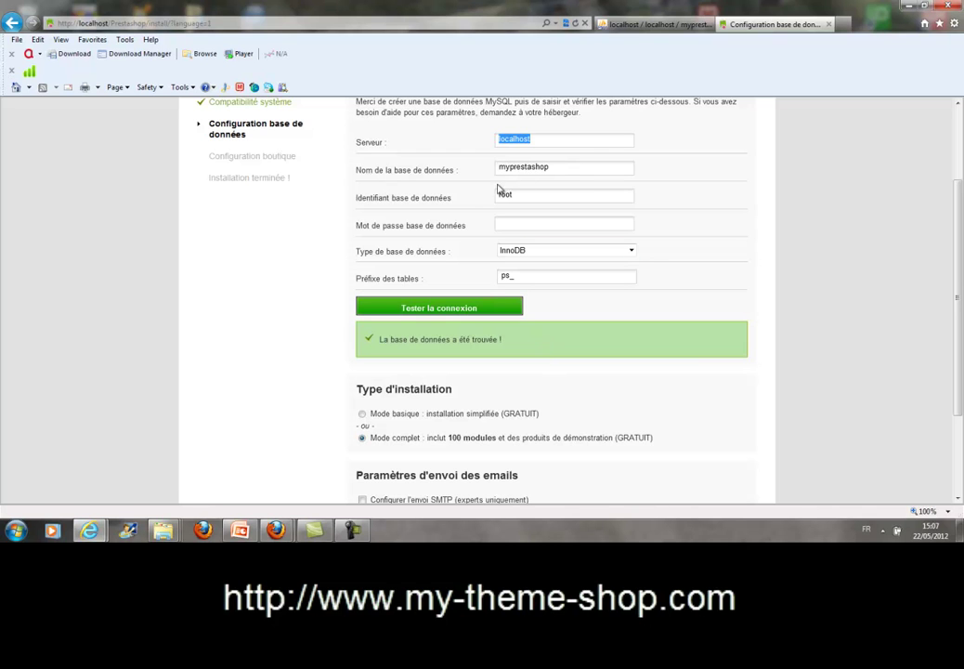
{"action": "left_click", "coordinate": [571, 167]}
{"action": "key", "text": "Left"}
{"action": "key", "text": "Left"}
{"action": "key", "text": "Left"}
{"action": "key", "text": "Left"}
{"action": "key", "text": "Left"}
{"action": "key", "text": "Left"}
{"action": "key", "text": "Left"}
{"action": "key", "text": "Left"}
{"action": "key", "text": "Left"}
{"action": "key", "text": "Left"}
Review the form keeping Mode complet, and select the placeholder test e-mail address.
{"action": "left_click", "coordinate": [576, 169]}
{"action": "scroll", "coordinate": [485, 310], "scroll_direction": "down", "scroll_amount": 1}
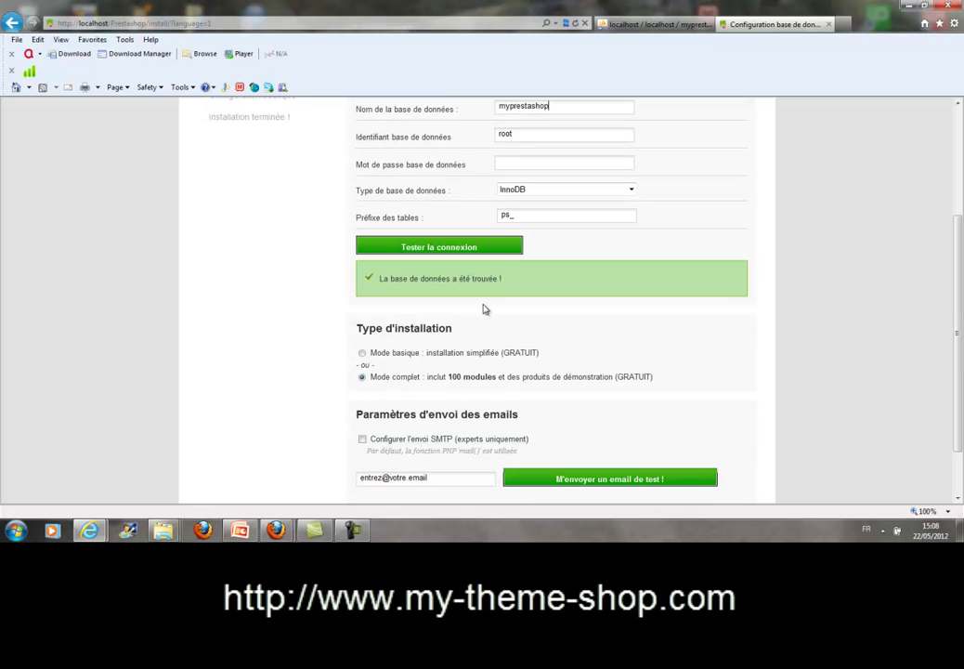
{"action": "scroll", "coordinate": [485, 310], "scroll_direction": "down", "scroll_amount": 1}
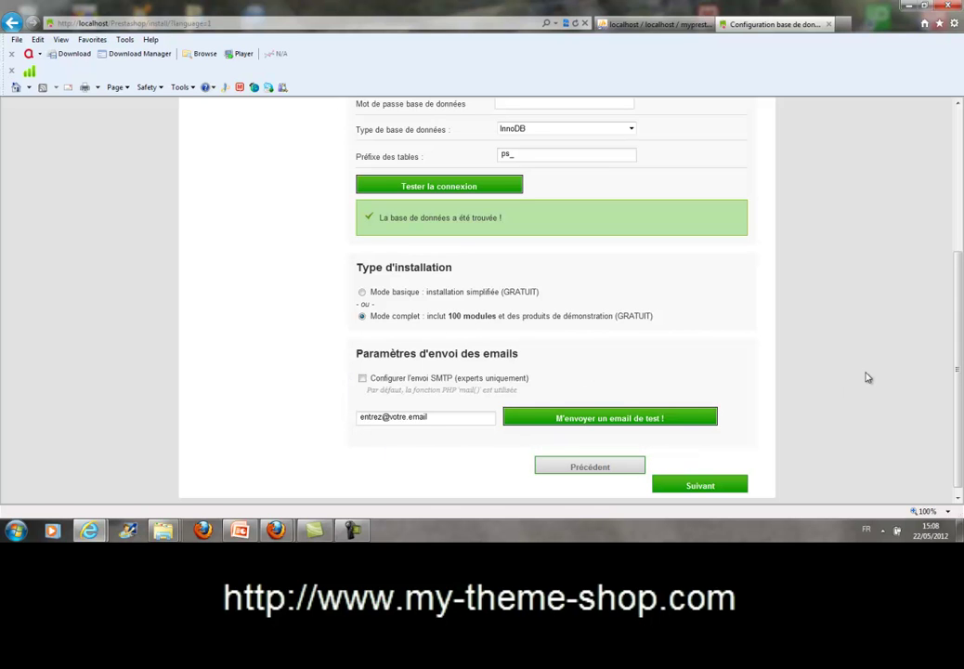
{"action": "scroll", "coordinate": [837, 368], "scroll_direction": "down", "scroll_amount": 1}
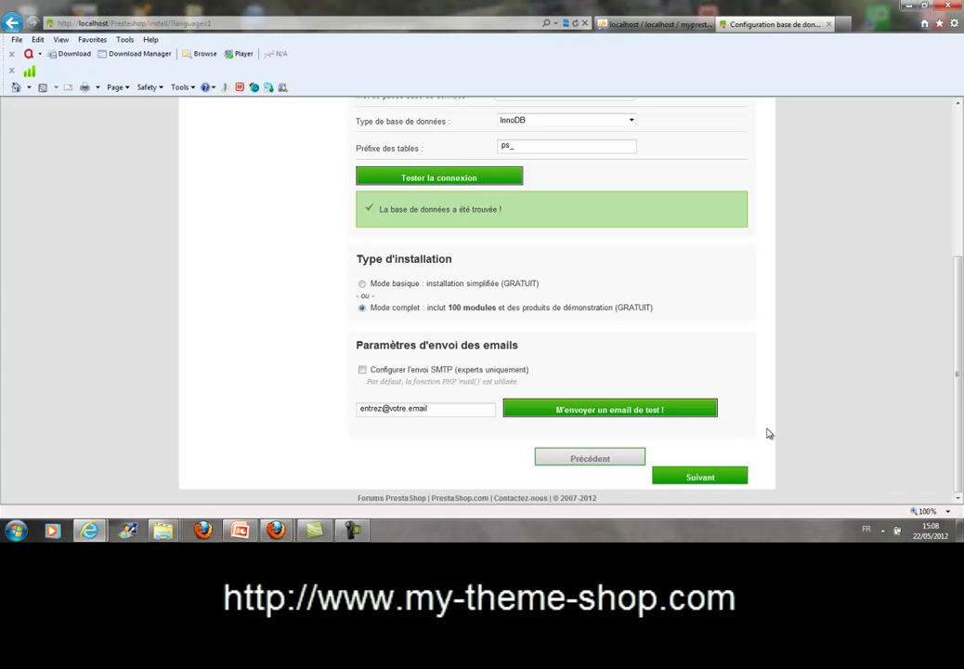
{"action": "left_click", "coordinate": [447, 404]}
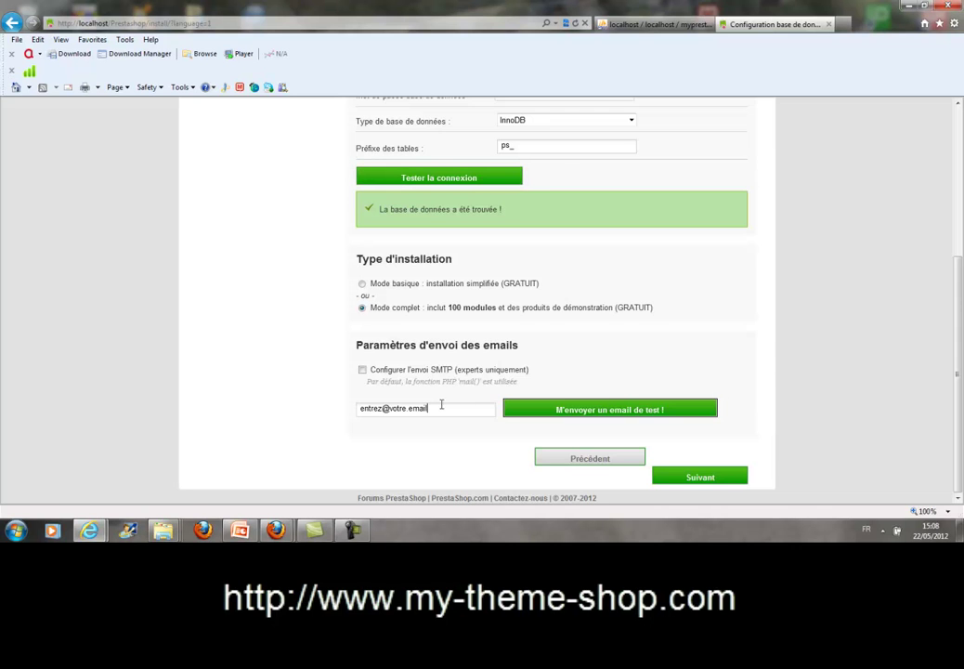
{"action": "left_click_drag", "start_coordinate": [448, 403], "coordinate": [294, 408]}
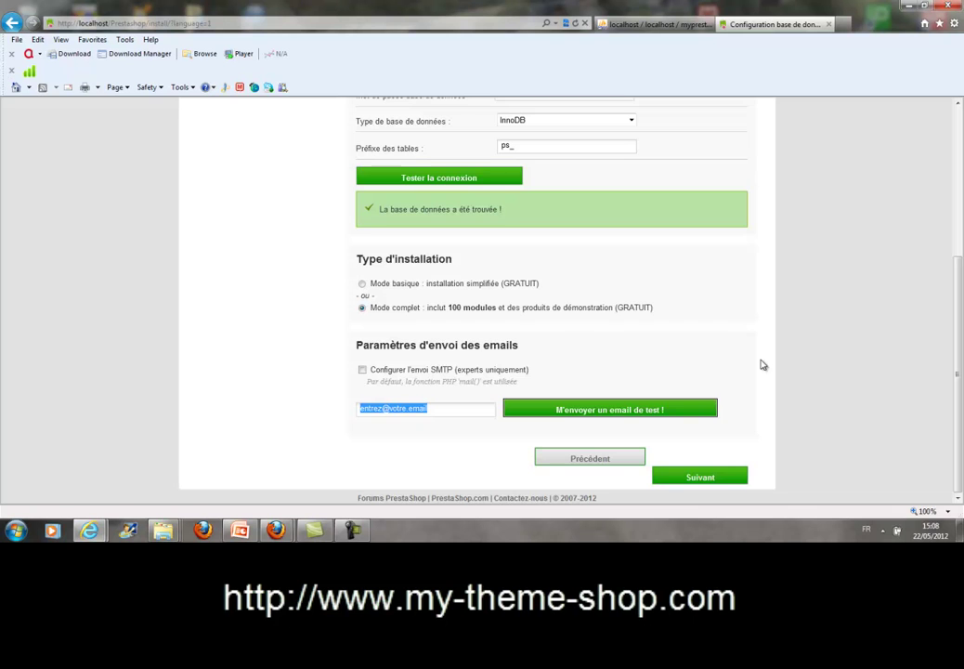
{"action": "scroll", "coordinate": [778, 368], "scroll_direction": "up", "scroll_amount": 3}
{"action": "scroll", "coordinate": [778, 368], "scroll_direction": "down", "scroll_amount": 3}
Continue to shop configuration, then reload phpMyAdmin and open myprestashop's 165 ps_ tables.
{"action": "left_click", "coordinate": [692, 480]}
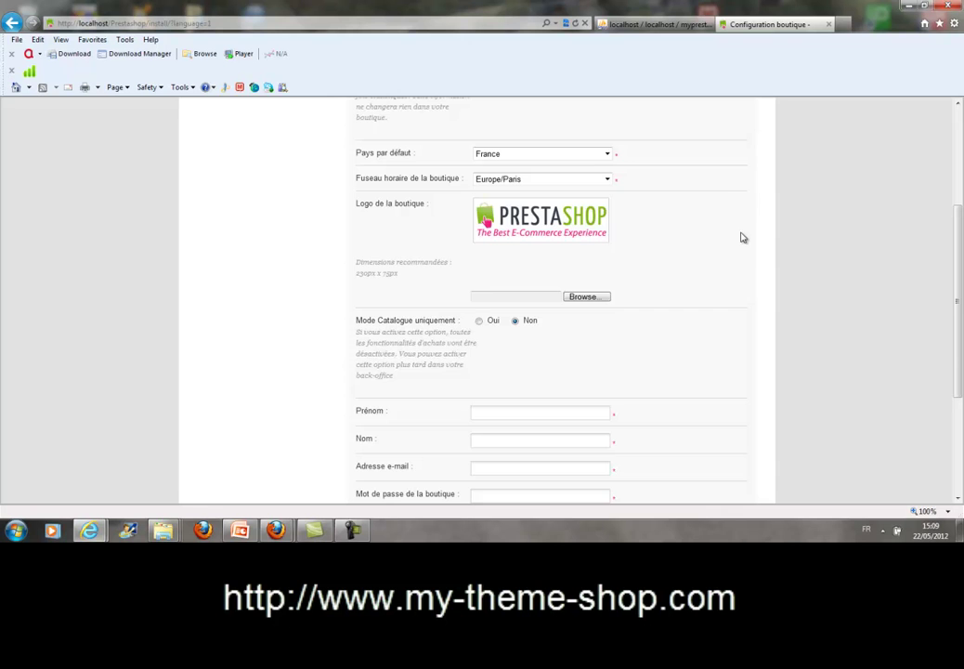
{"action": "scroll", "coordinate": [741, 242], "scroll_direction": "up", "scroll_amount": 3}
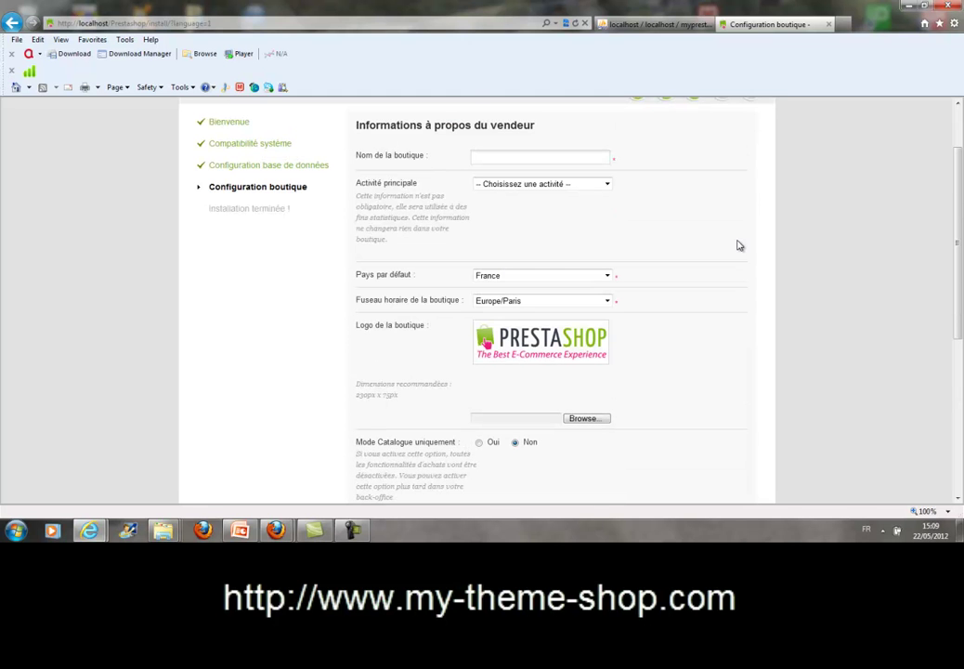
{"action": "left_click", "coordinate": [645, 26]}
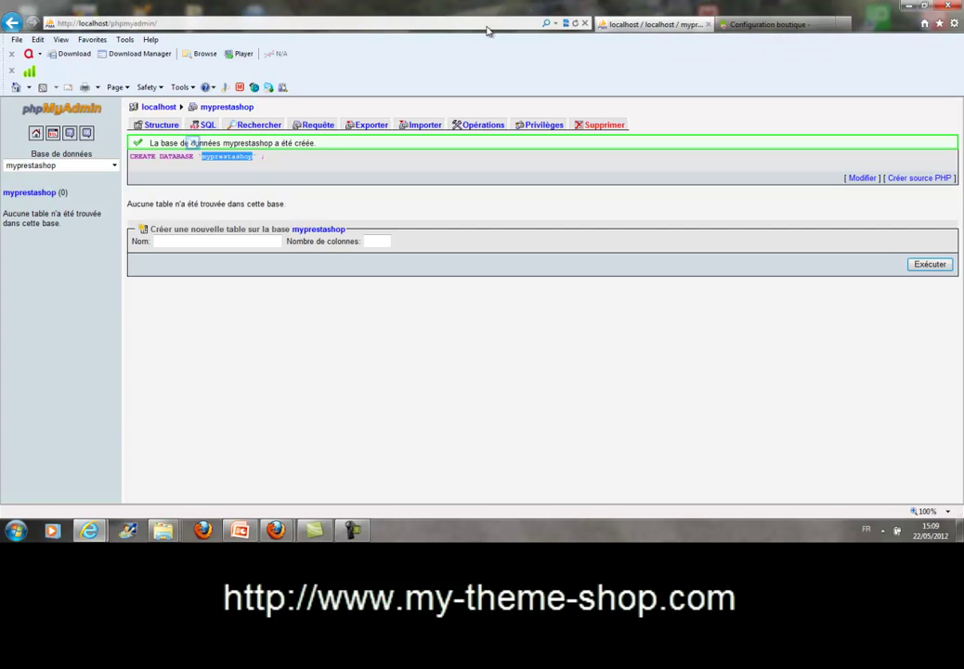
{"action": "left_click", "coordinate": [576, 24]}
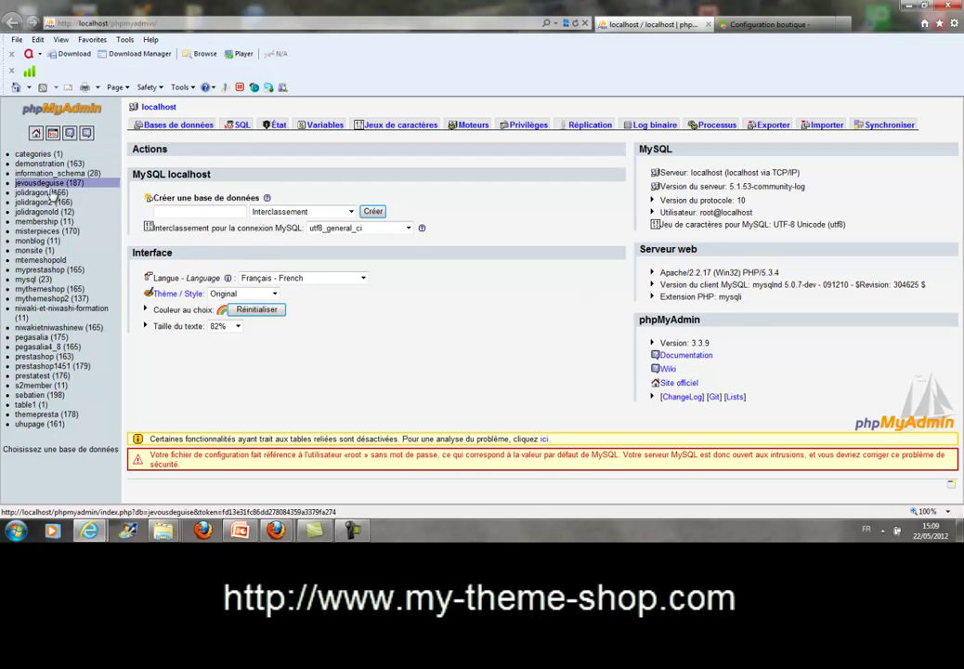
{"action": "left_click", "coordinate": [43, 271]}
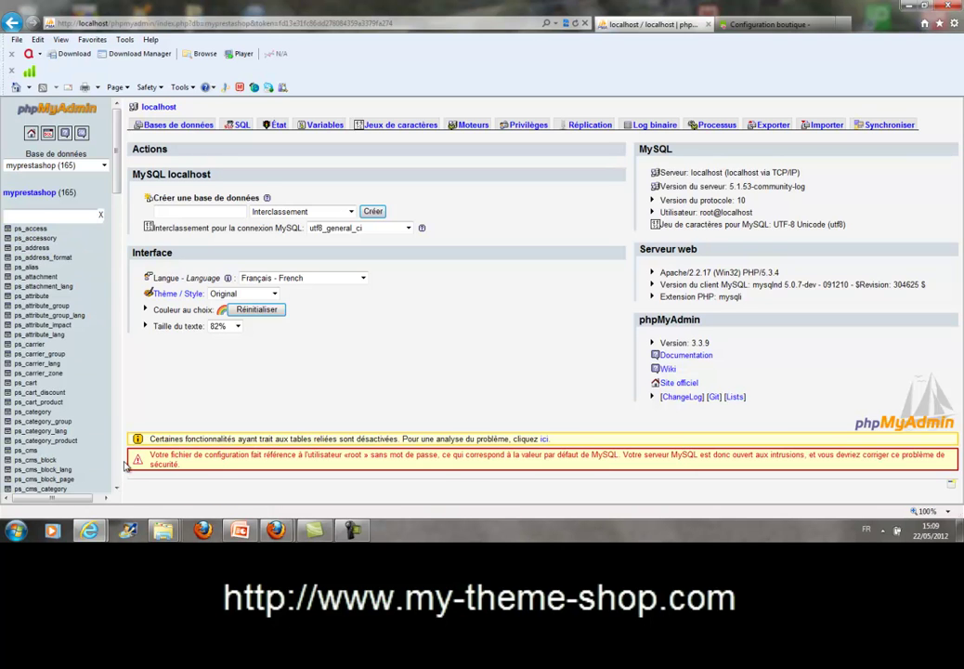
{"action": "left_click_drag", "start_coordinate": [117, 152], "coordinate": [120, 121]}
Close the phpMyAdmin tab and enter 'Myprestashop' as the shop name.
{"action": "left_click", "coordinate": [708, 25]}
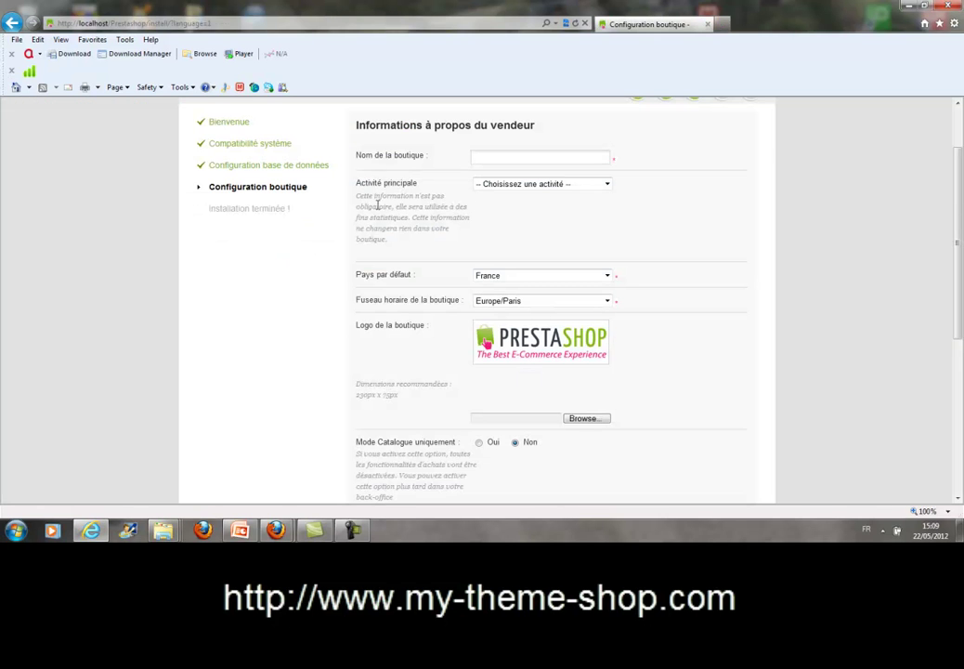
{"action": "scroll", "coordinate": [375, 185], "scroll_direction": "up", "scroll_amount": 2}
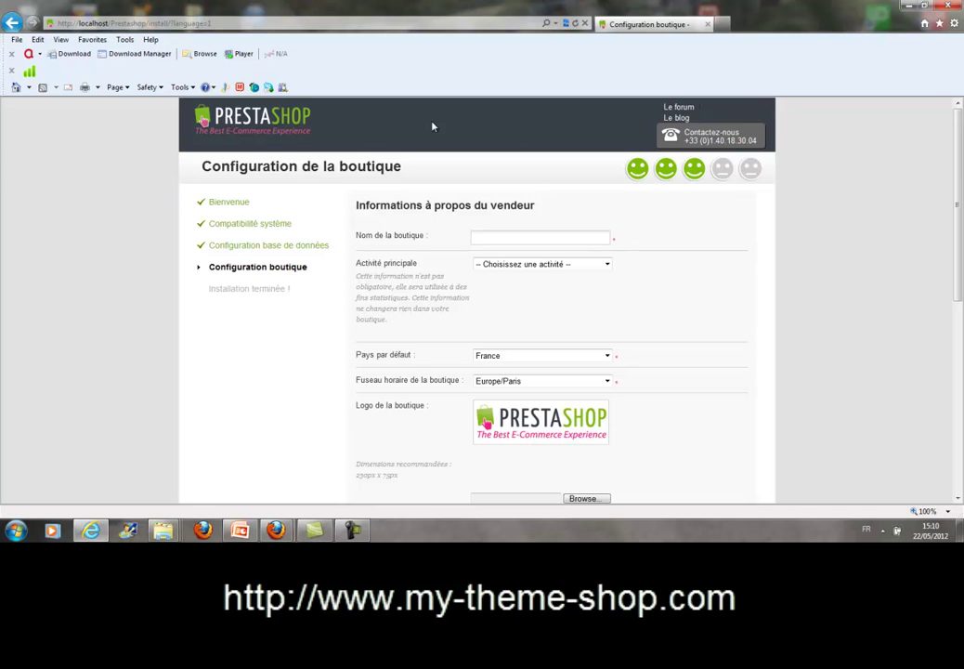
{"action": "scroll", "coordinate": [293, 371], "scroll_direction": "down", "scroll_amount": 4}
{"action": "scroll", "coordinate": [293, 371], "scroll_direction": "up", "scroll_amount": 4}
{"action": "left_click", "coordinate": [494, 236]}
{"action": "type", "text": "Myprestashop"}
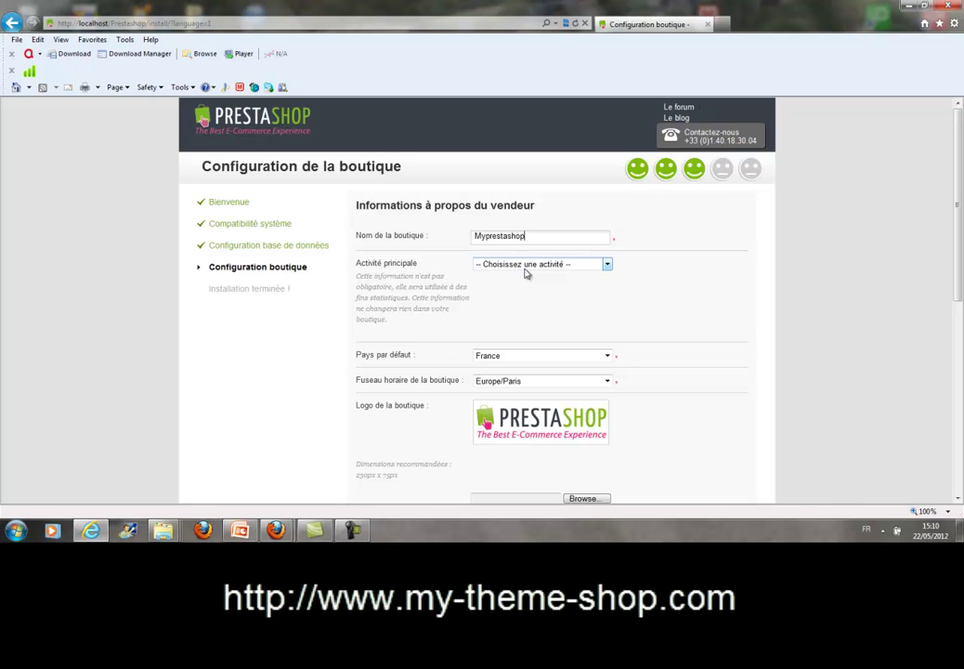
Set the main activity to 'Autre activité' and dismiss the Windows slowdown notification.
{"action": "left_click", "coordinate": [607, 264]}
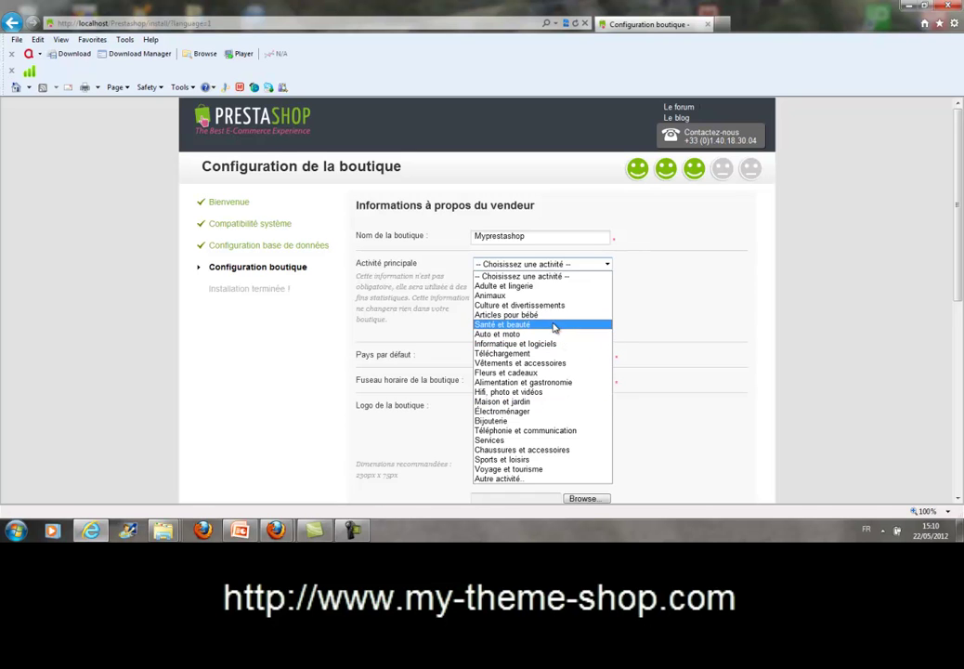
{"action": "left_click", "coordinate": [513, 479]}
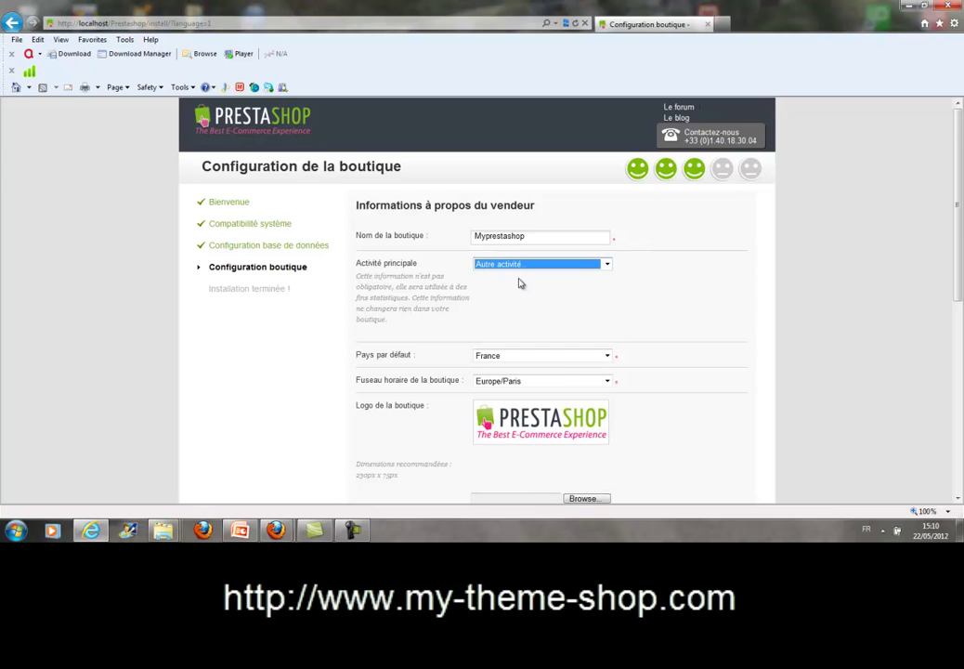
{"action": "scroll", "coordinate": [520, 290], "scroll_direction": "down", "scroll_amount": 3}
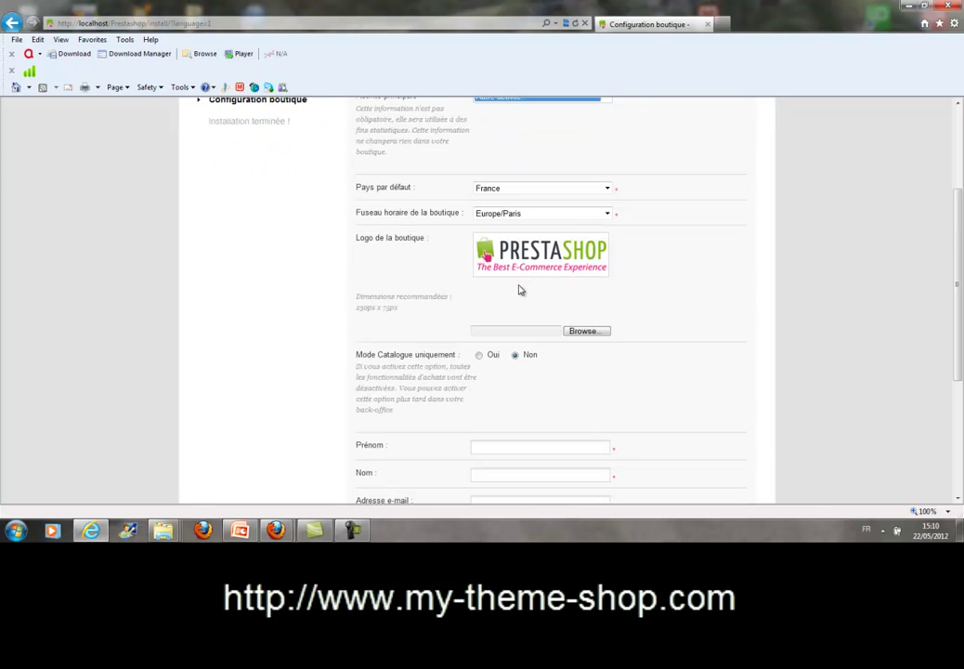
{"action": "scroll", "coordinate": [520, 290], "scroll_direction": "up", "scroll_amount": 2}
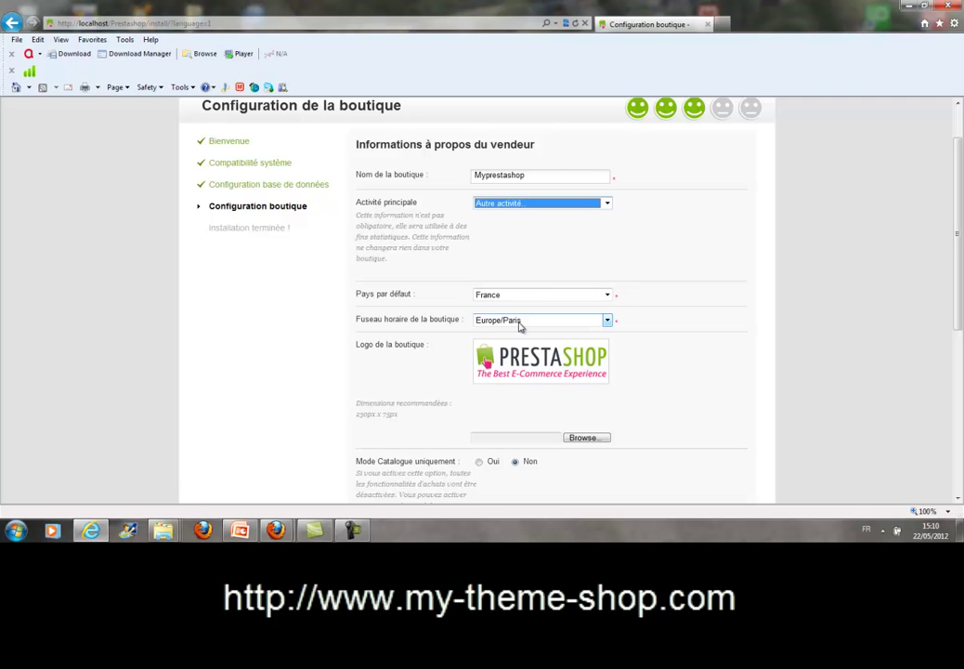
{"action": "scroll", "coordinate": [520, 323], "scroll_direction": "down", "scroll_amount": 1}
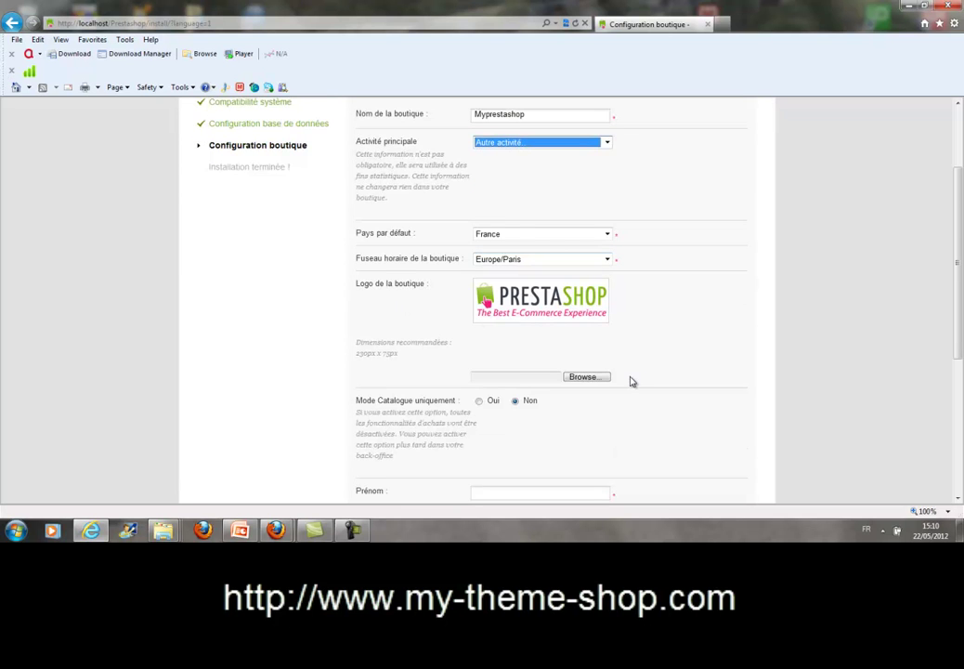
{"action": "scroll", "coordinate": [631, 381], "scroll_direction": "down", "scroll_amount": 1}
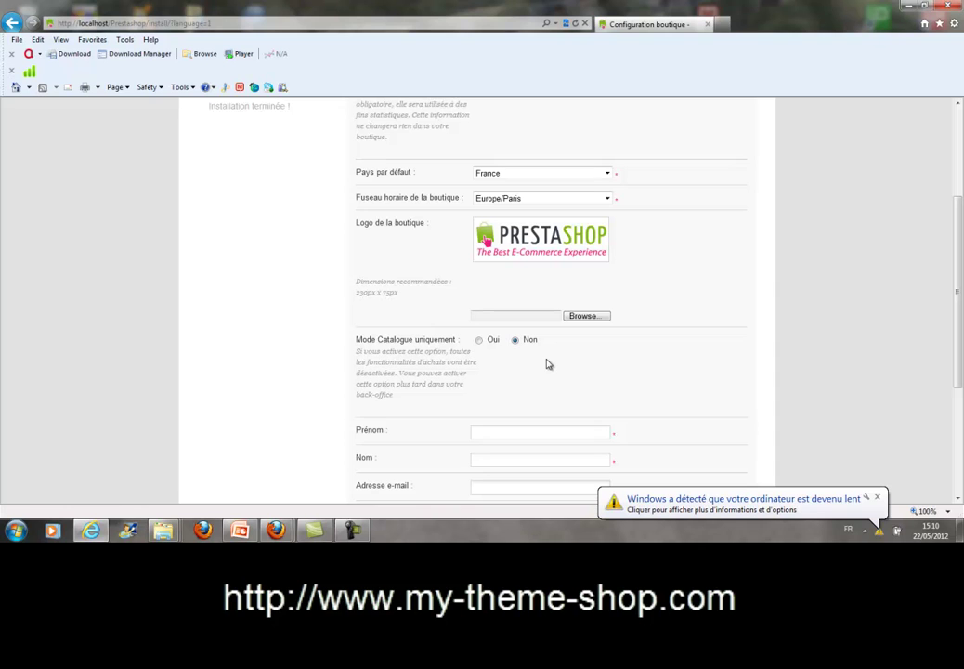
{"action": "left_click", "coordinate": [876, 497]}
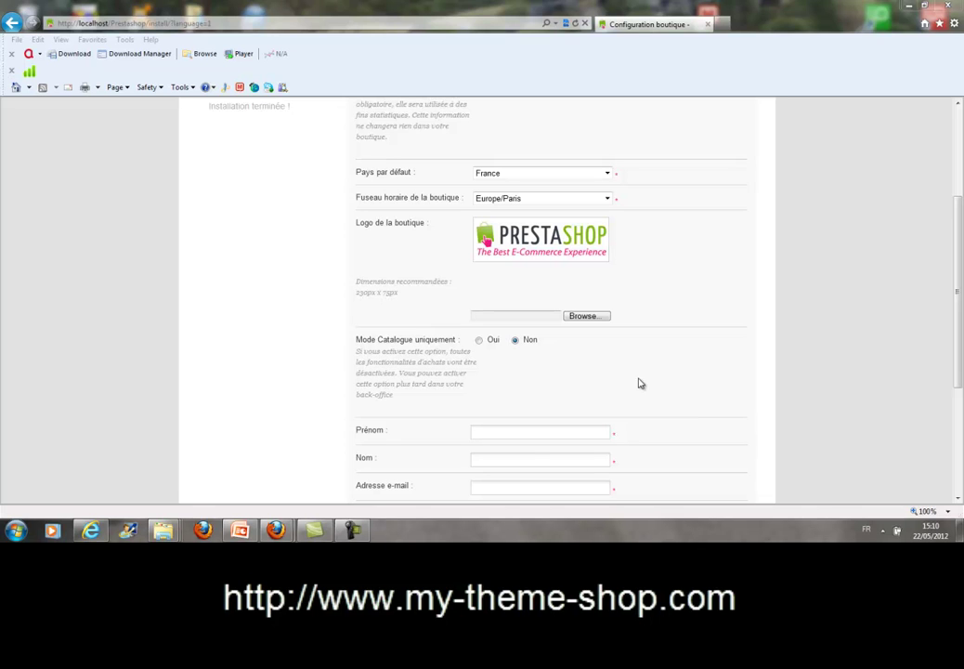
Enter the owner's first name and copy it into the last name field.
{"action": "left_click", "coordinate": [527, 428]}
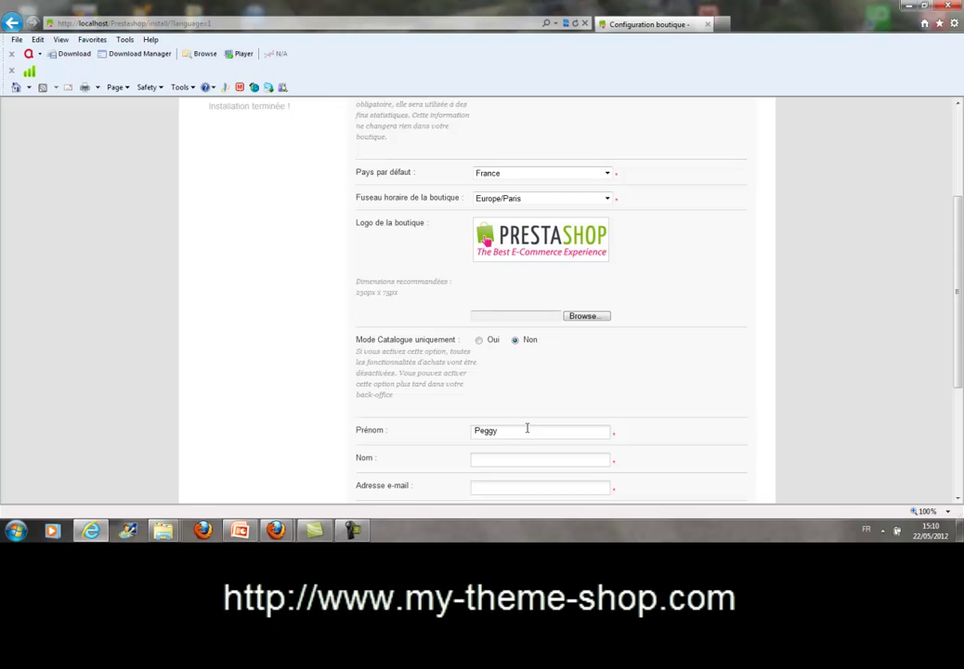
{"action": "left_click_drag", "start_coordinate": [535, 430], "coordinate": [367, 439]}
{"action": "key", "text": "ctrl+c"}
{"action": "left_click", "coordinate": [483, 455]}
{"action": "key", "text": "ctrl+v"}
Fill in the owner's e-mail address and password, then submit the shop configuration.
{"action": "scroll", "coordinate": [583, 423], "scroll_direction": "down", "scroll_amount": 3}
{"action": "left_click", "coordinate": [496, 305]}
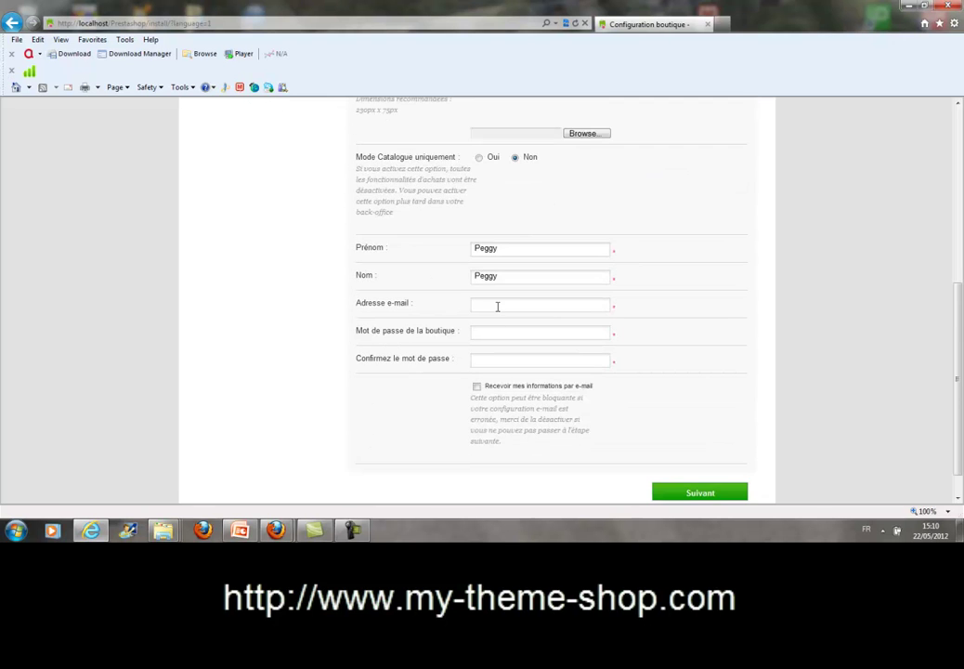
{"action": "type", "text": "••••"}
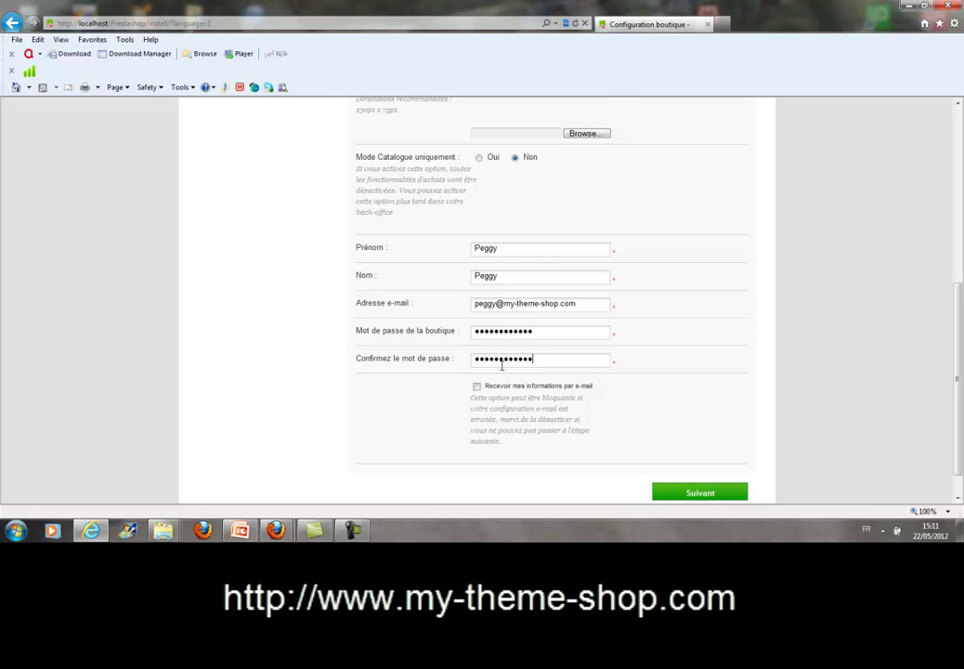
{"action": "scroll", "coordinate": [502, 365], "scroll_direction": "down", "scroll_amount": 1}
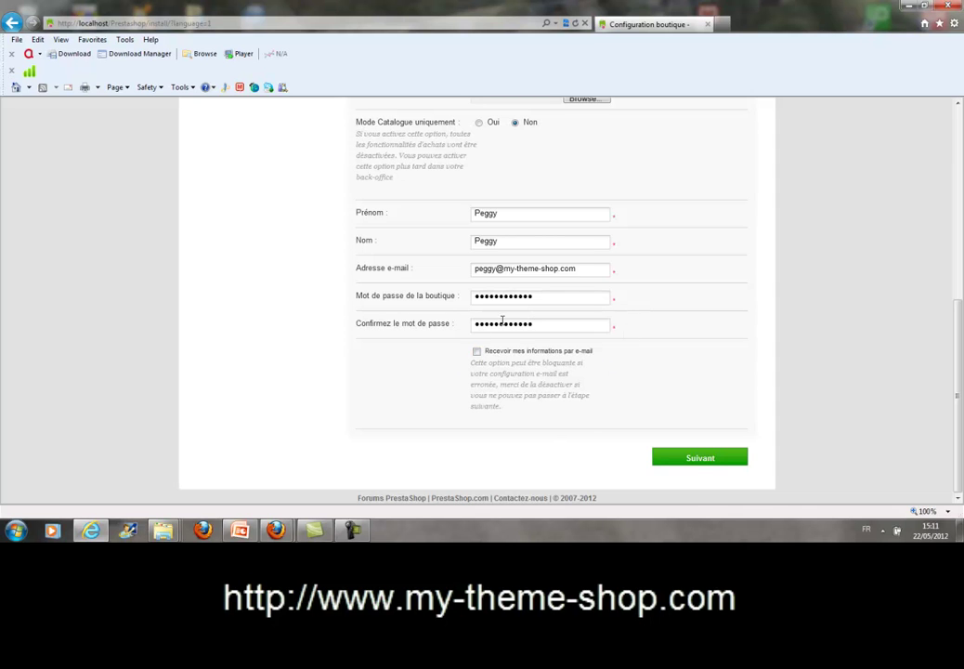
{"action": "left_click", "coordinate": [704, 459]}
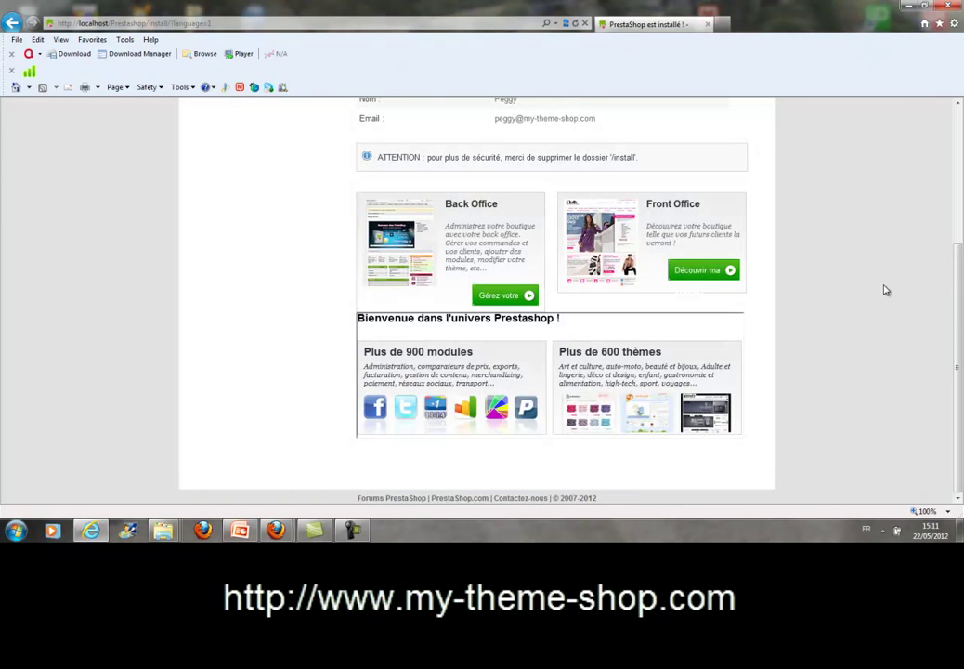
Review the 'PrestaShop est prêt' page, then open C:\wamp\www from the WampServer tray menu.
{"action": "scroll", "coordinate": [885, 290], "scroll_direction": "up", "scroll_amount": 3}
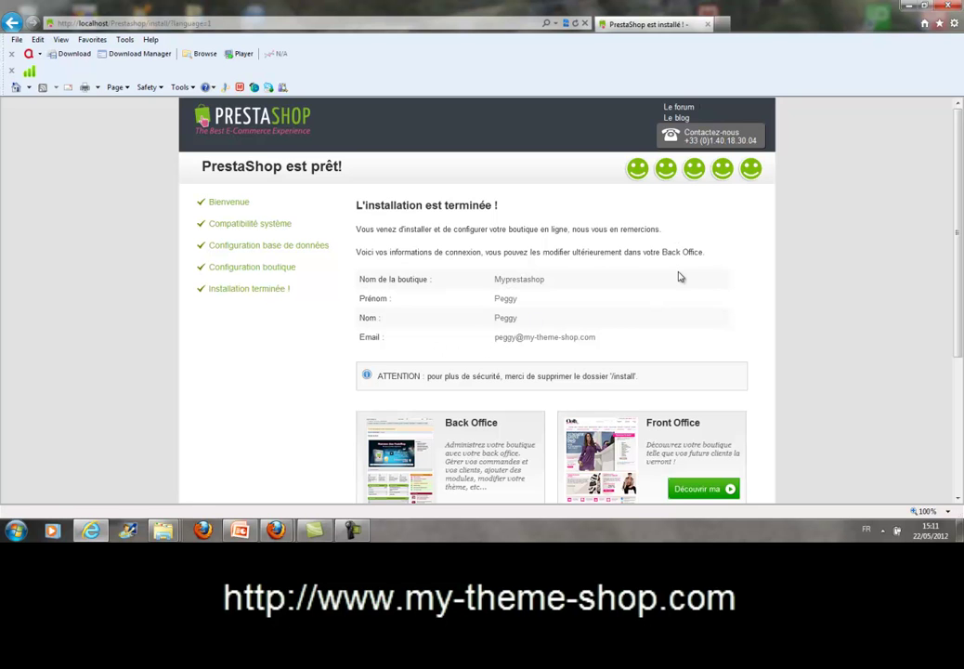
{"action": "scroll", "coordinate": [679, 277], "scroll_direction": "down", "scroll_amount": 3}
{"action": "scroll", "coordinate": [679, 277], "scroll_direction": "up", "scroll_amount": 3}
{"action": "left_click", "coordinate": [882, 530]}
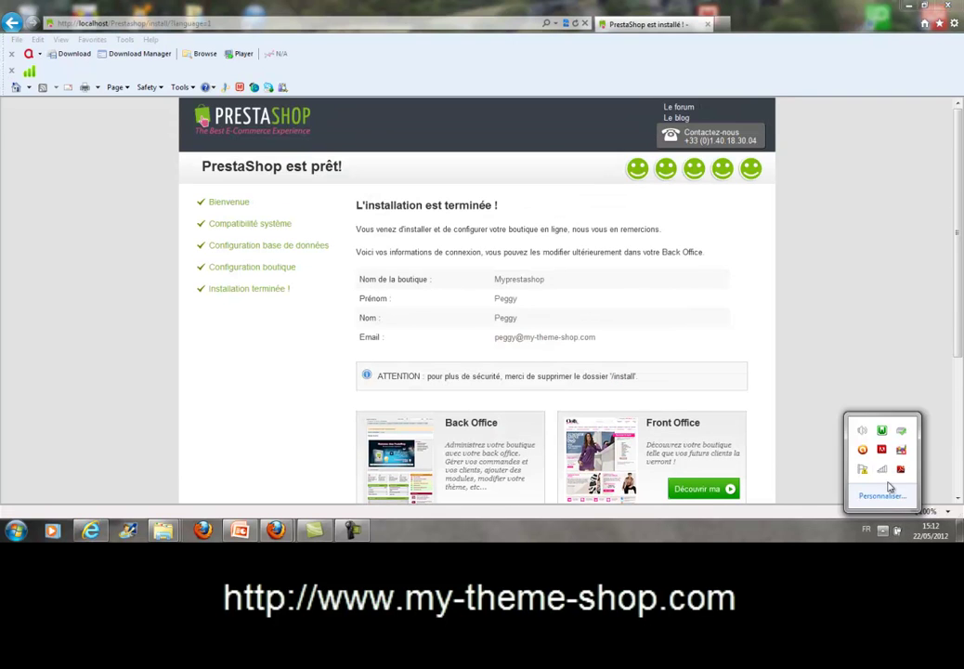
{"action": "left_click", "coordinate": [882, 431]}
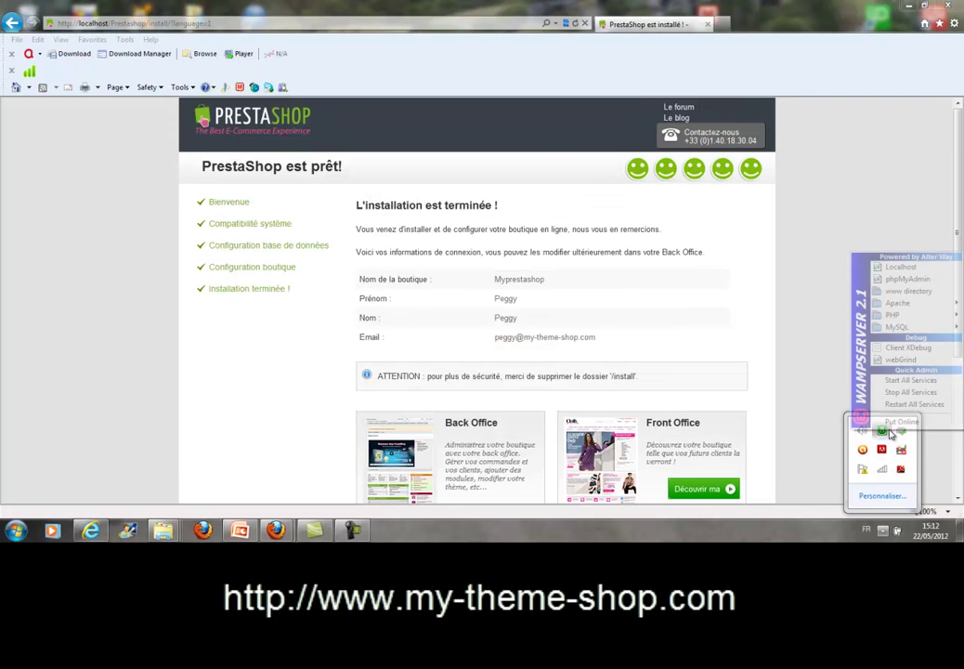
{"action": "left_click", "coordinate": [906, 291]}
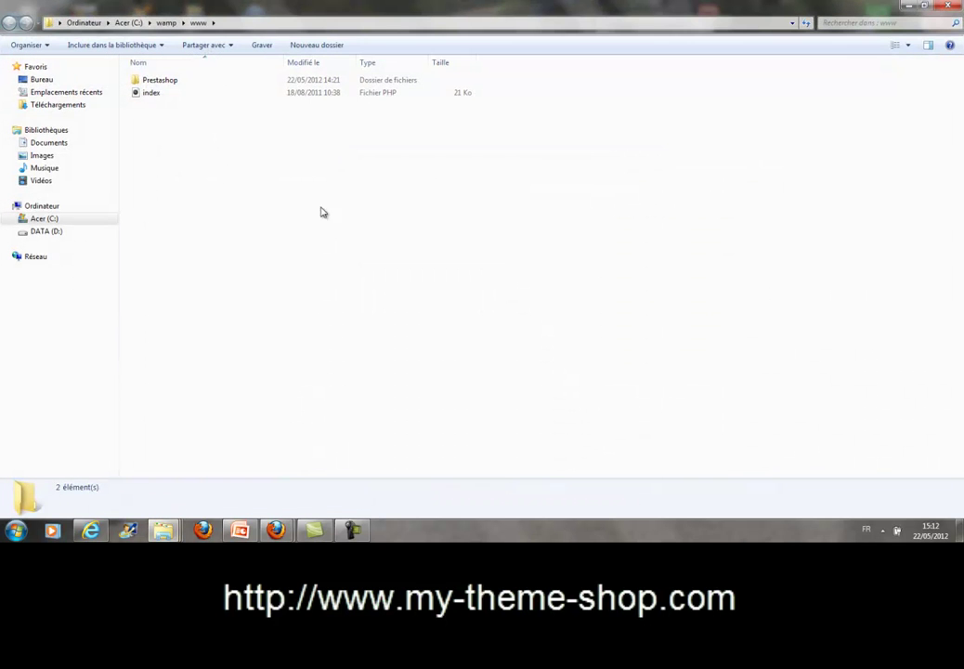
Open the Prestashop folder and select the admin folder.
{"action": "double_click", "coordinate": [156, 82]}
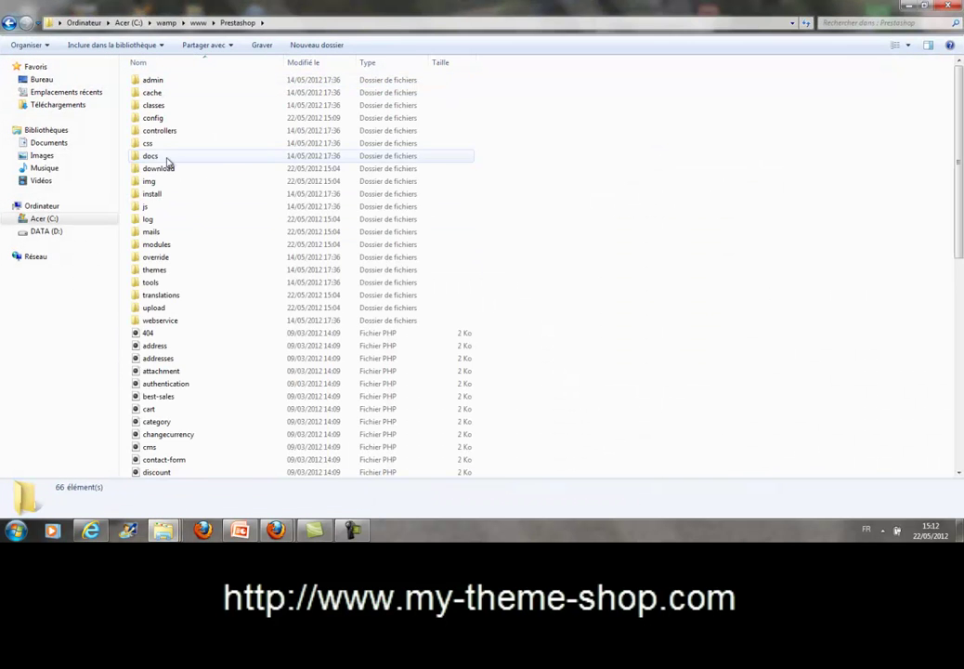
{"action": "left_click", "coordinate": [151, 82]}
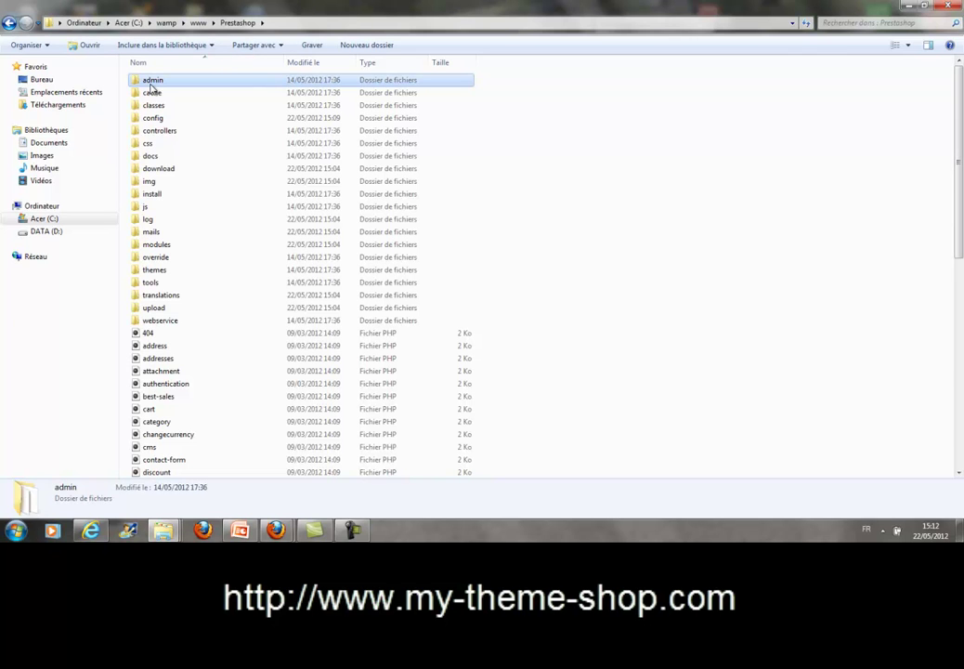
{"action": "right_click", "coordinate": [151, 86]}
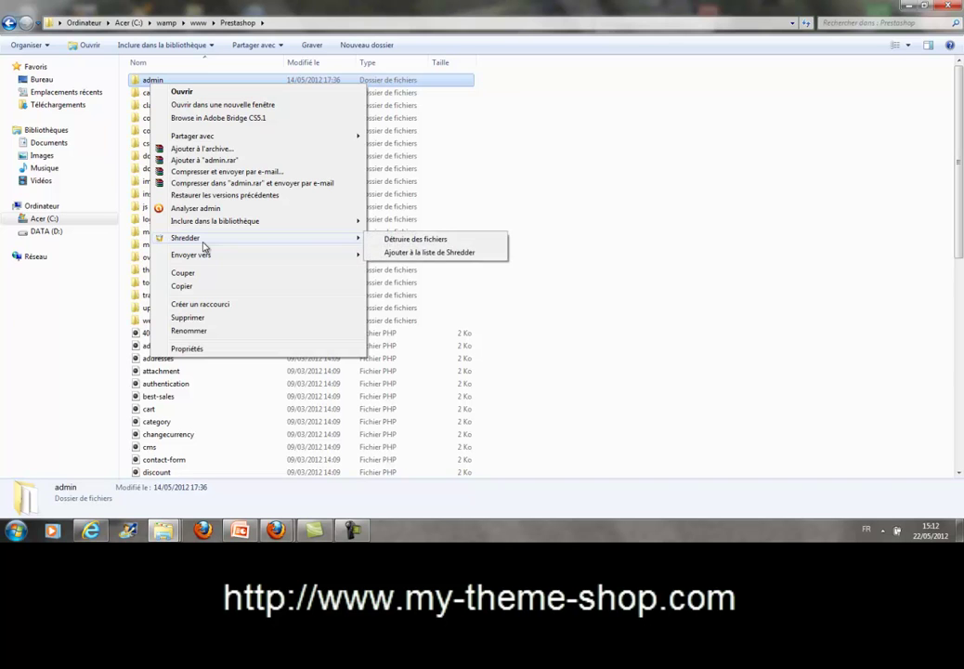
{"action": "left_click", "coordinate": [203, 331]}
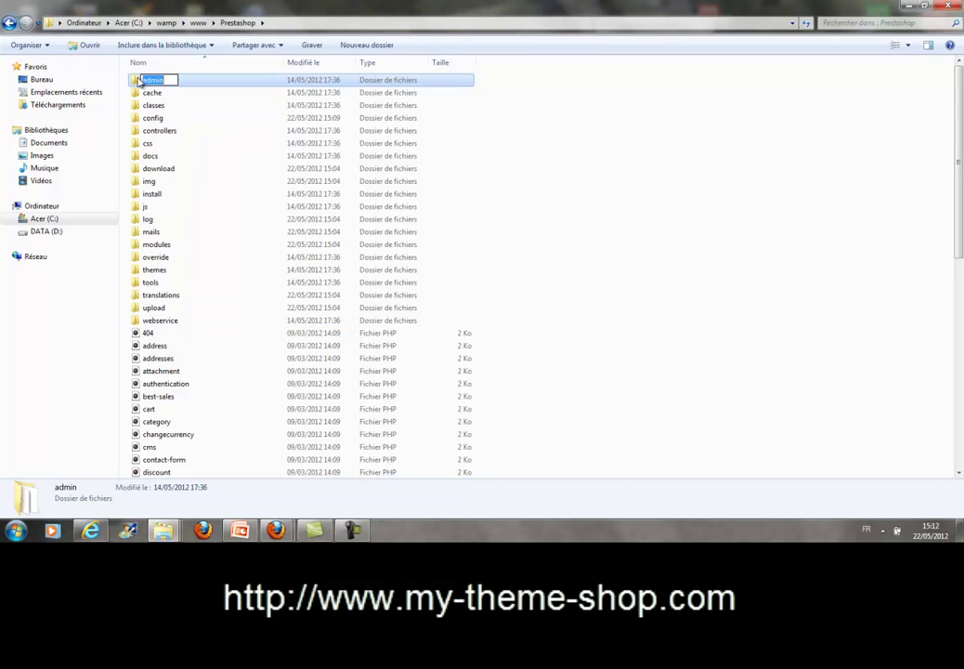
{"action": "key", "text": "Escape"}
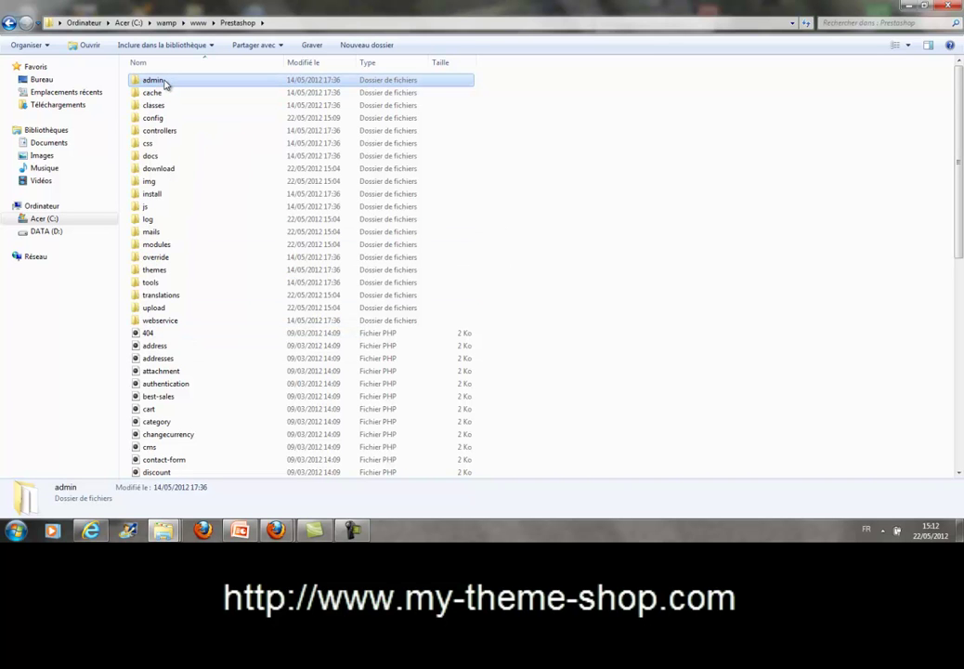
Rename the admin folder to adminabc.
{"action": "right_click", "coordinate": [164, 82]}
{"action": "left_click", "coordinate": [202, 326]}
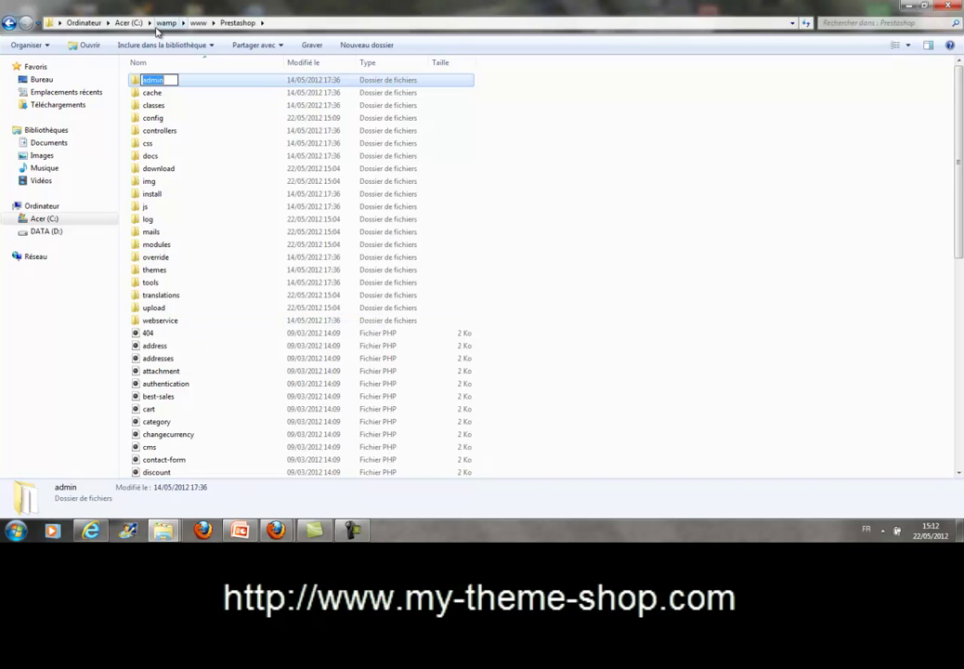
{"action": "left_click", "coordinate": [167, 81]}
{"action": "type", "text": "ABC"}
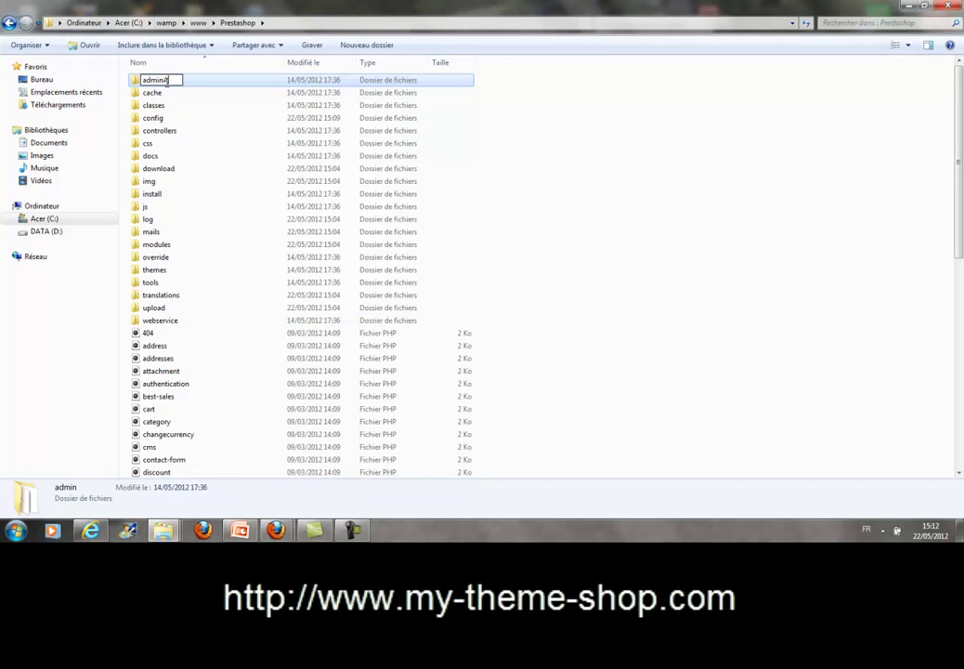
{"action": "key", "text": "BackSpace"}
{"action": "key", "text": "BackSpace"}
{"action": "key", "text": "BackSpace"}
{"action": "type", "text": "abc"}
{"action": "left_click", "coordinate": [499, 149]}
{"action": "left_click", "coordinate": [215, 82]}
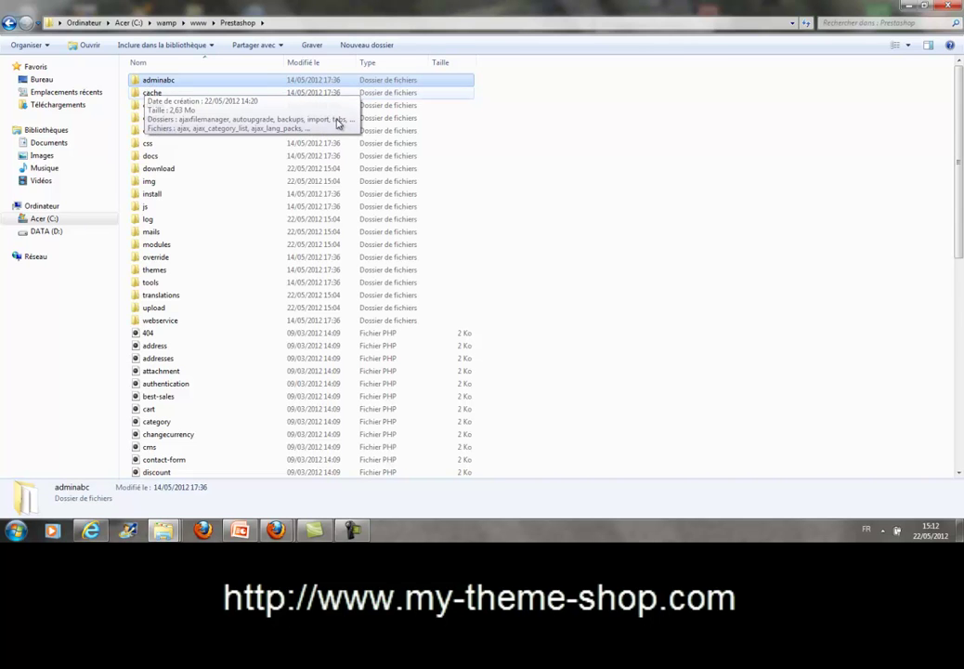
{"action": "left_click", "coordinate": [673, 294]}
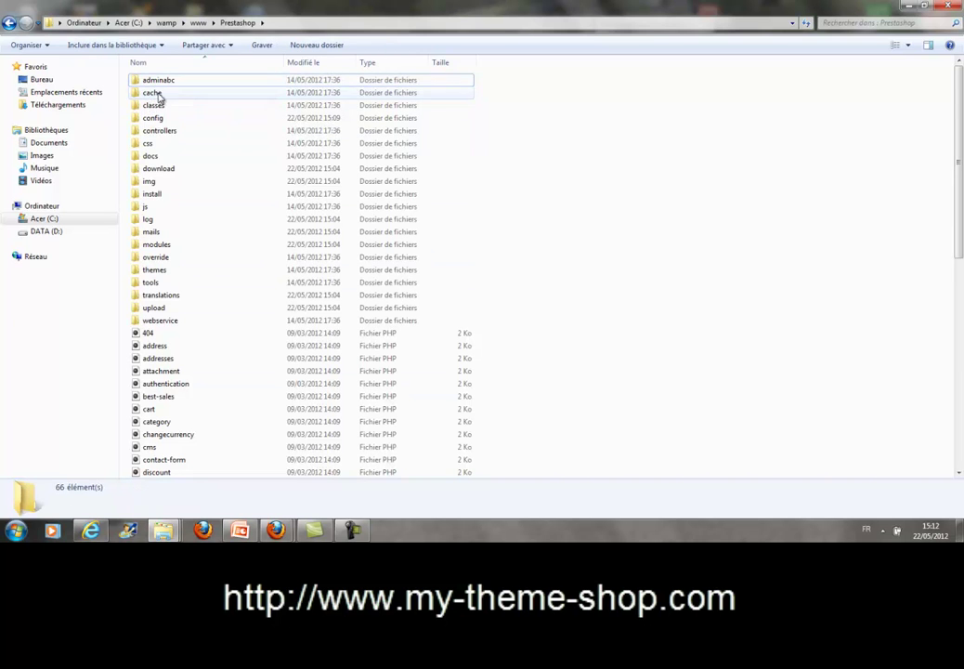
Rename the install folder to xinstallx and minimize Explorer to reveal the installer page.
{"action": "left_click", "coordinate": [148, 194]}
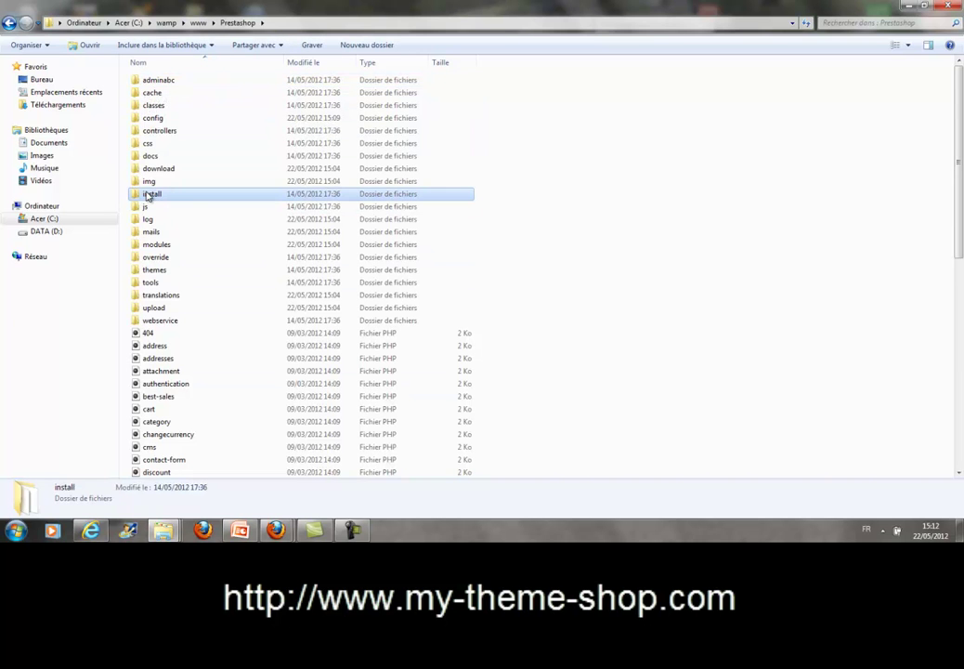
{"action": "right_click", "coordinate": [153, 195]}
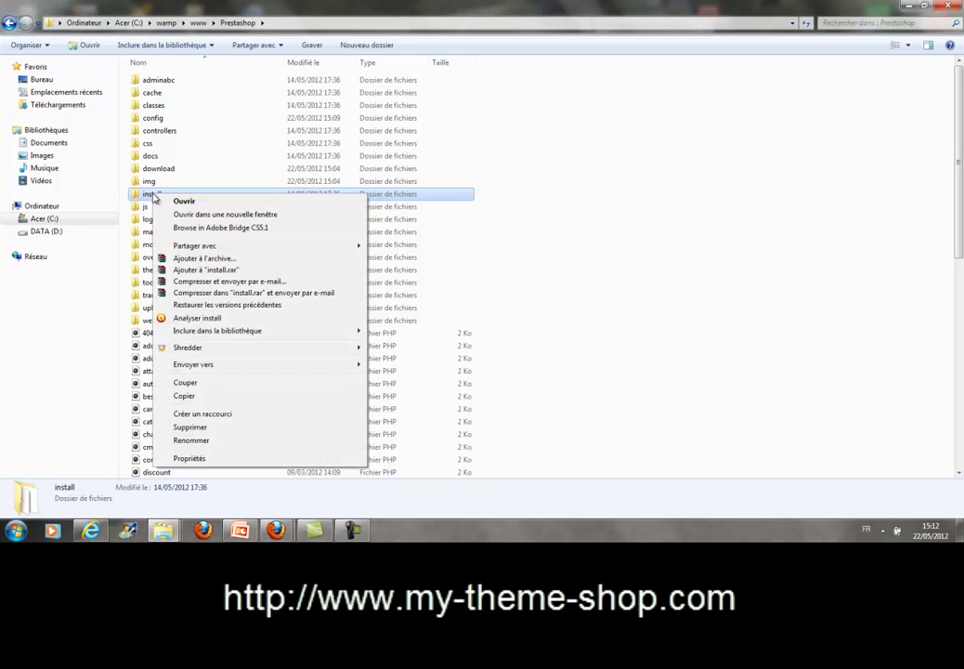
{"action": "left_click", "coordinate": [150, 197]}
{"action": "right_click", "coordinate": [147, 197]}
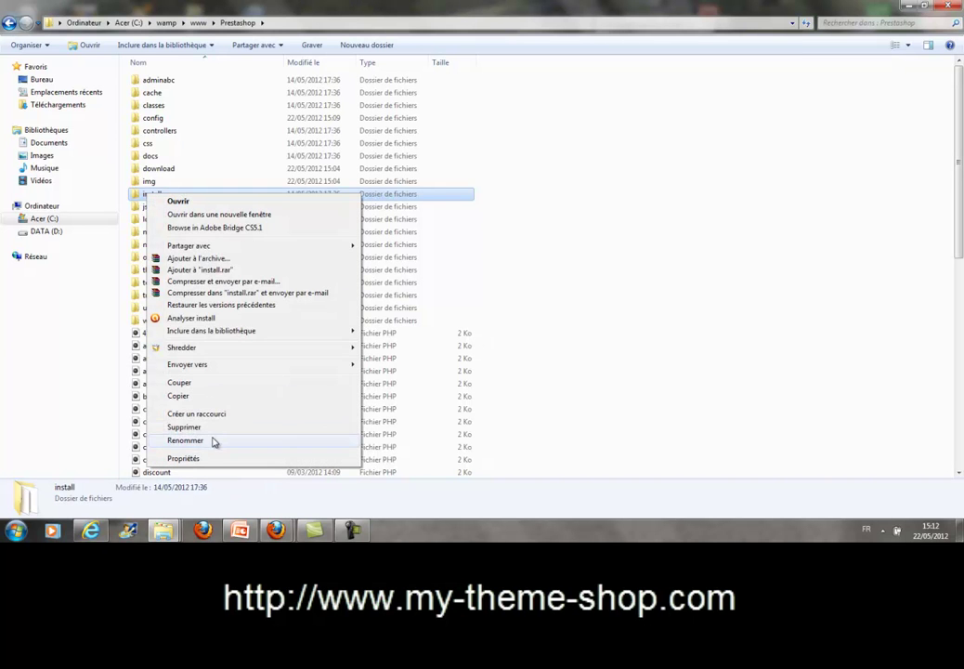
{"action": "left_click", "coordinate": [214, 440]}
{"action": "left_click", "coordinate": [141, 195]}
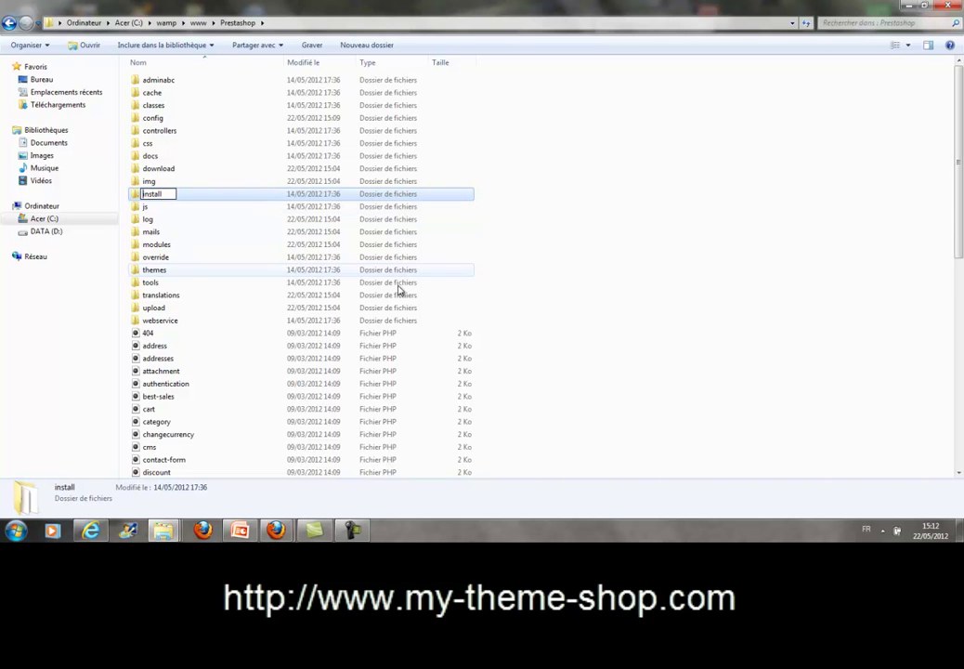
{"action": "type", "text": "x"}
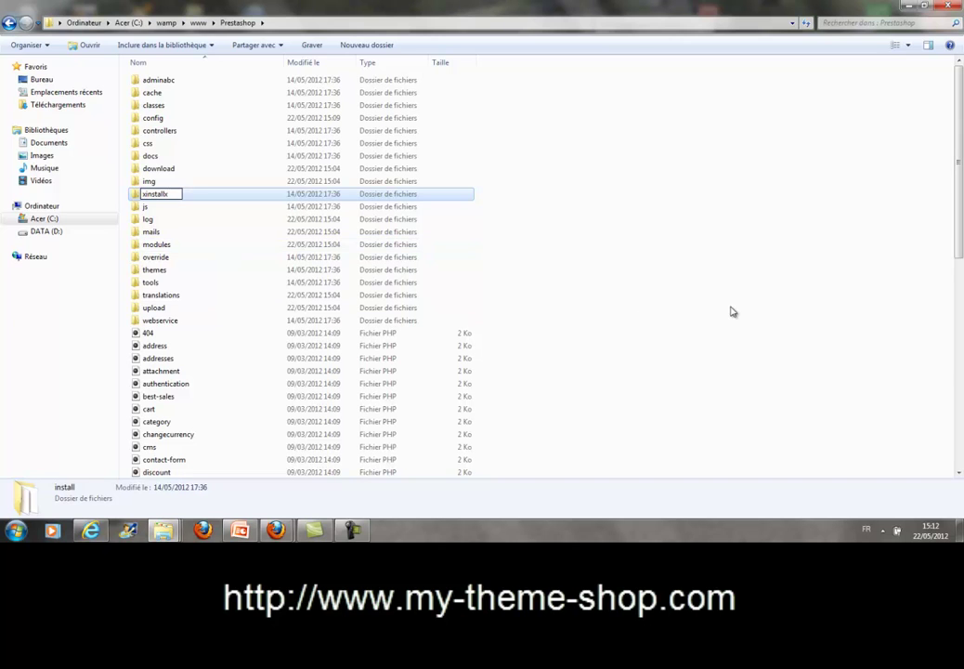
{"action": "left_click", "coordinate": [618, 387]}
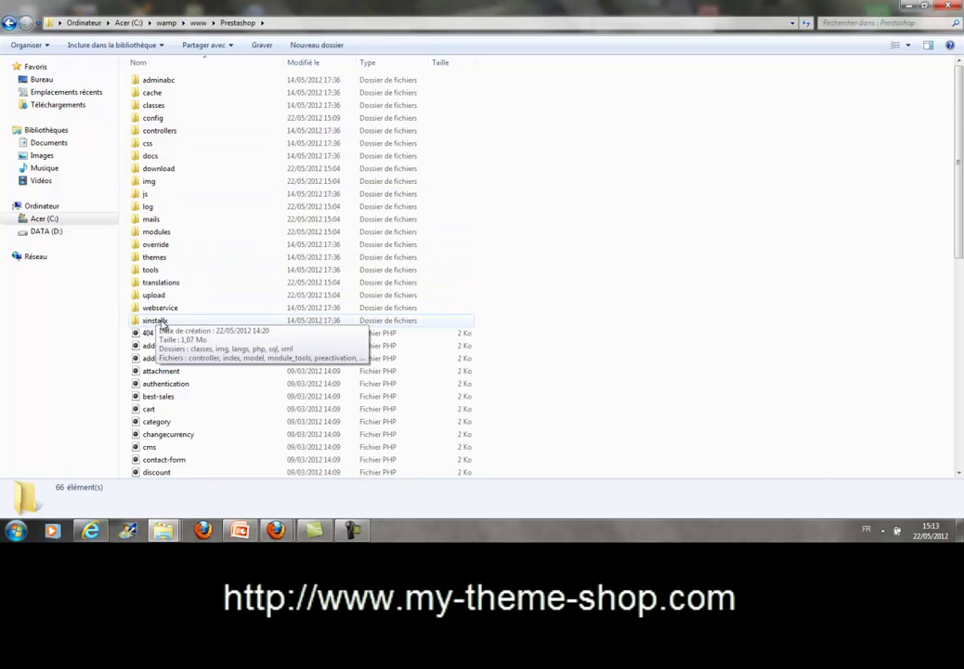
{"action": "left_click", "coordinate": [908, 5]}
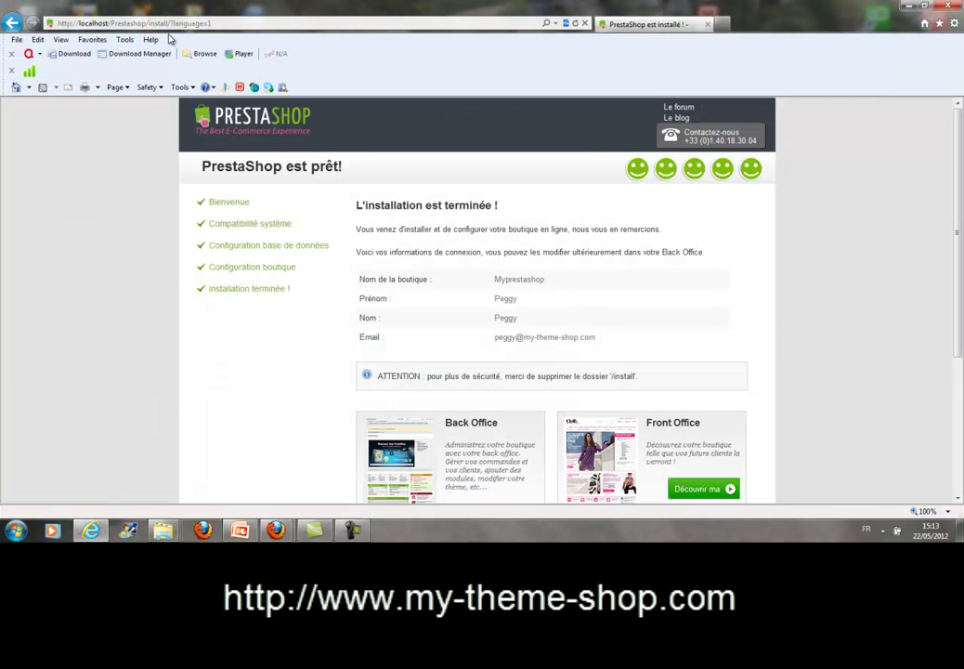
{"action": "left_click", "coordinate": [230, 28]}
{"action": "left_click", "coordinate": [225, 22]}
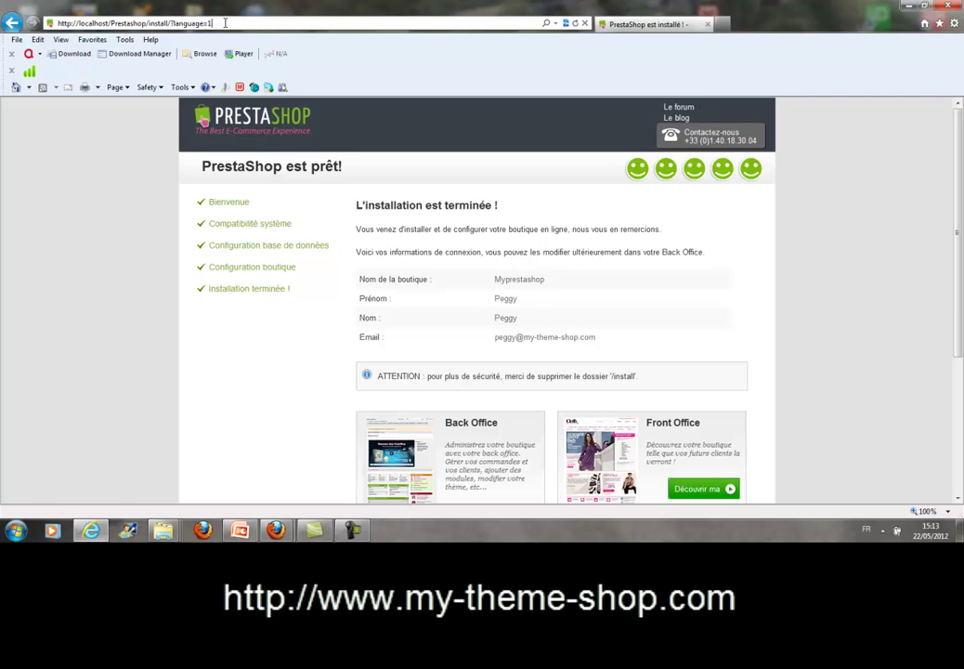
{"action": "key", "text": "BackSpace"}
{"action": "key", "text": "BackSpace"}
{"action": "key", "text": "BackSpace"}
{"action": "key", "text": "BackSpace"}
{"action": "key", "text": "BackSpace"}
{"action": "key", "text": "BackSpace"}
{"action": "key", "text": "BackSpace"}
{"action": "key", "text": "BackSpace"}
{"action": "key", "text": "BackSpace"}
{"action": "key", "text": "BackSpace"}
{"action": "key", "text": "BackSpace"}
{"action": "key", "text": "BackSpace"}
{"action": "key", "text": "BackSpace"}
{"action": "key", "text": "BackSpace"}
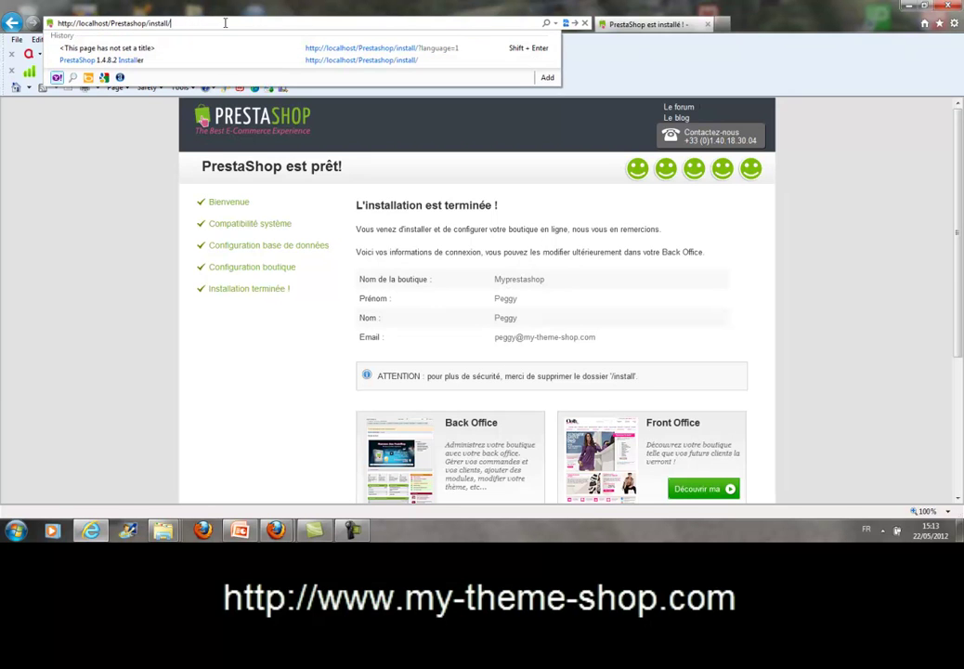
{"action": "key", "text": "BackSpace"}
{"action": "key", "text": "BackSpace"}
{"action": "key", "text": "BackSpace"}
{"action": "key", "text": "BackSpace"}
{"action": "key", "text": "BackSpace"}
{"action": "key", "text": "Return"}
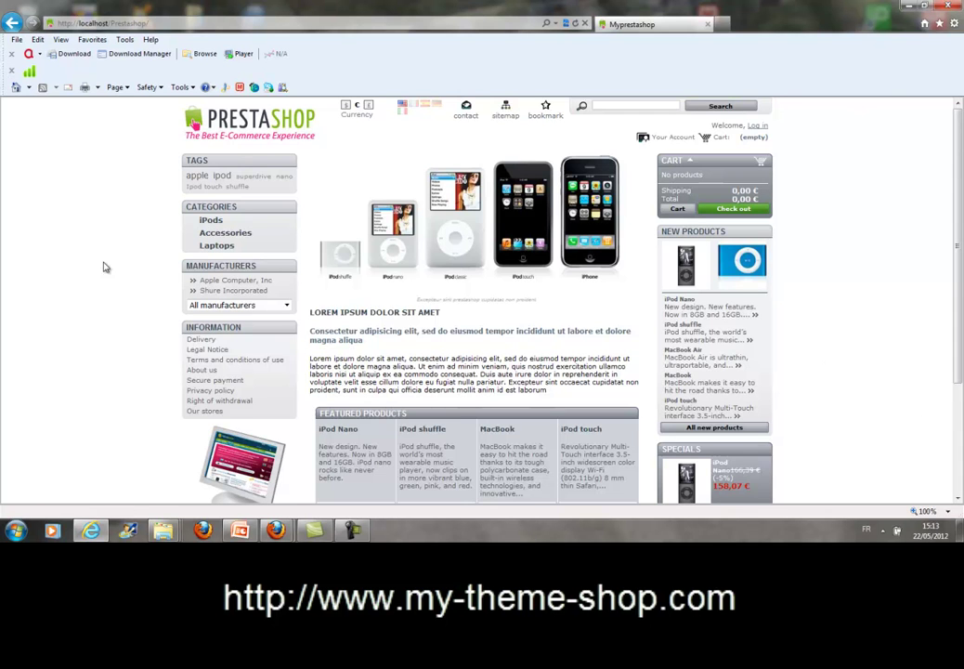
Go to localhost/Prestashop/adminabc and log in with the admin e-mail and password.
{"action": "left_click", "coordinate": [154, 22]}
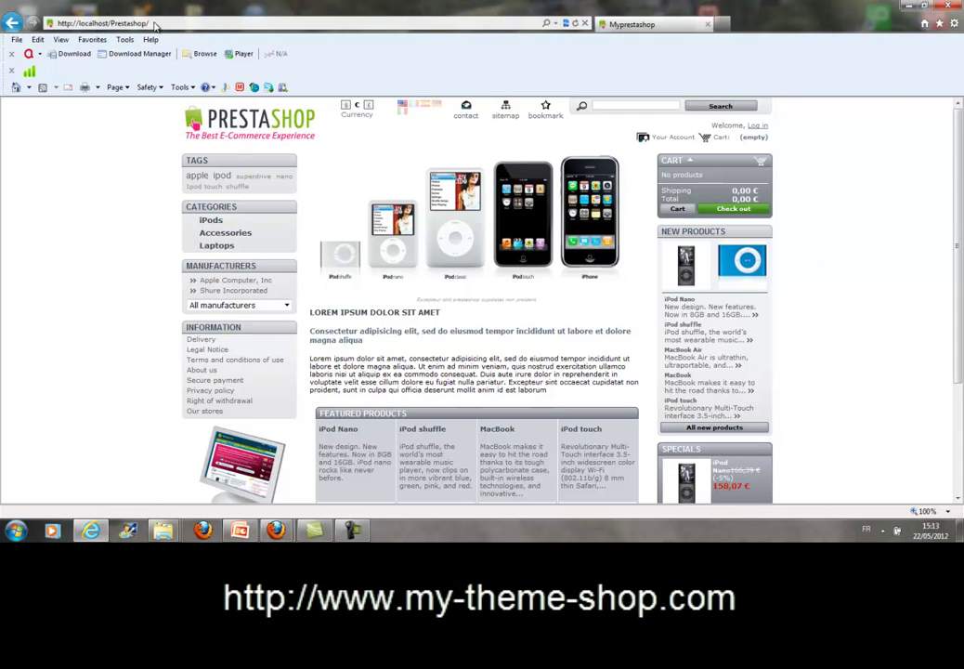
{"action": "left_click", "coordinate": [155, 22]}
{"action": "type", "text": "a"}
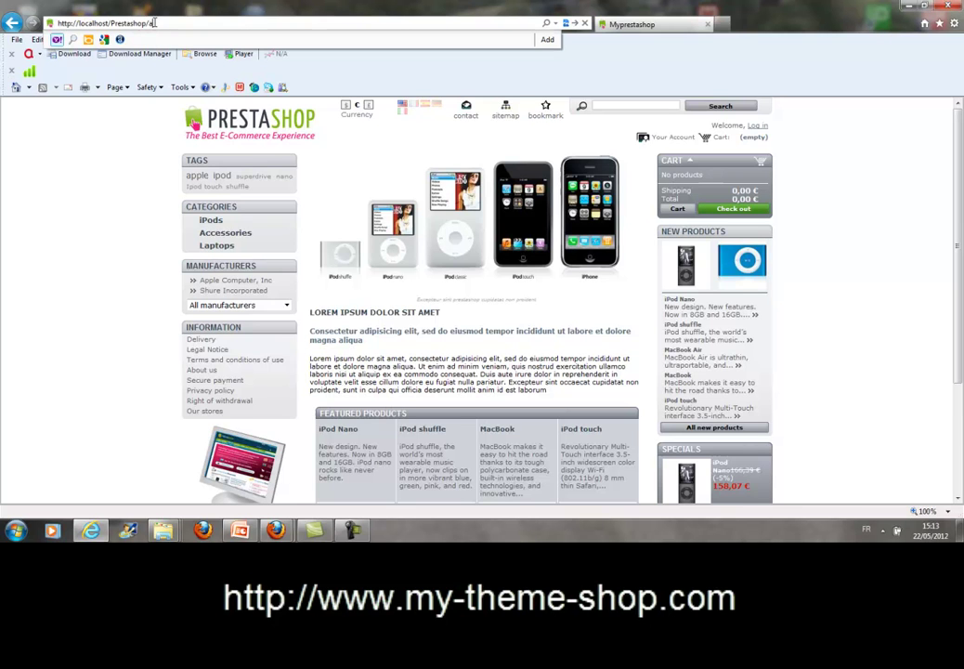
{"action": "type", "text": "dmin"}
{"action": "type", "text": "abc"}
{"action": "left_click_drag", "start_coordinate": [146, 23], "coordinate": [208, 23]}
{"action": "left_click", "coordinate": [208, 23]}
{"action": "key", "text": "Return"}
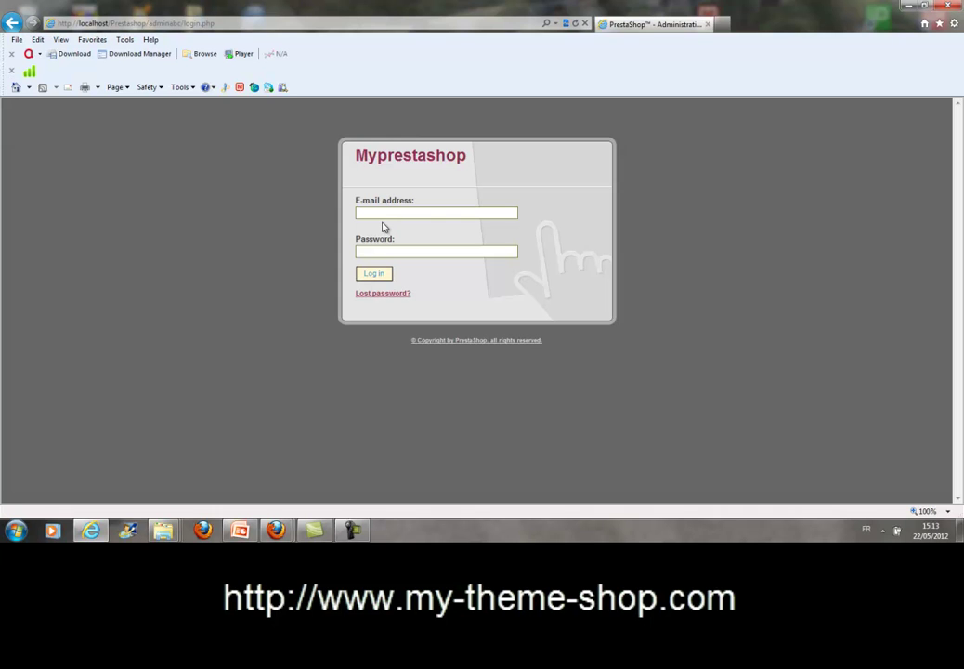
{"action": "left_click", "coordinate": [372, 276]}
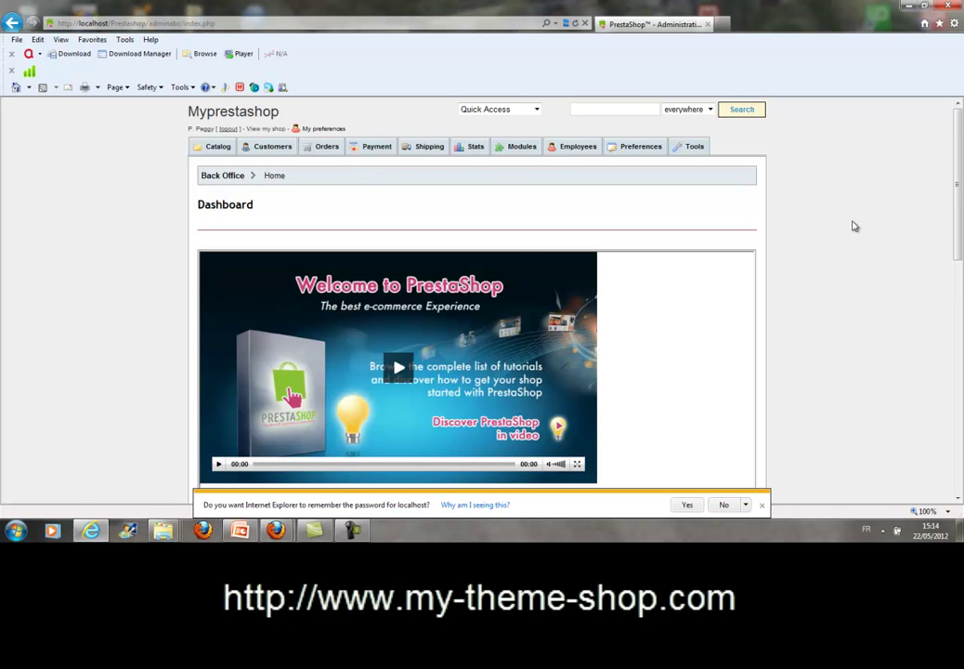
In My preferences, set the language to Français (French) and save.
{"action": "left_click", "coordinate": [319, 130]}
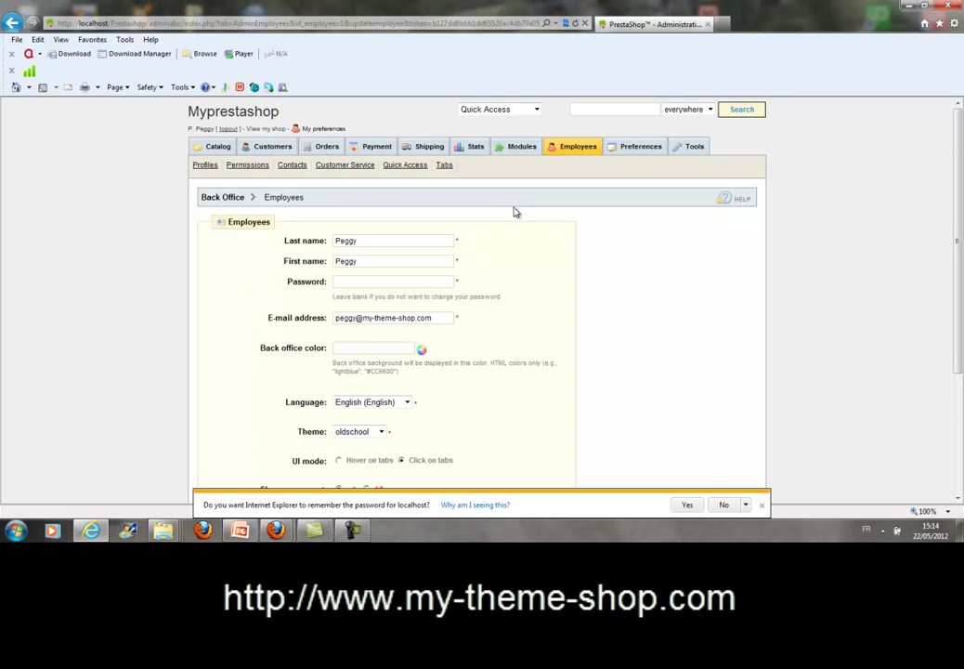
{"action": "scroll", "coordinate": [511, 219], "scroll_direction": "down", "scroll_amount": 3}
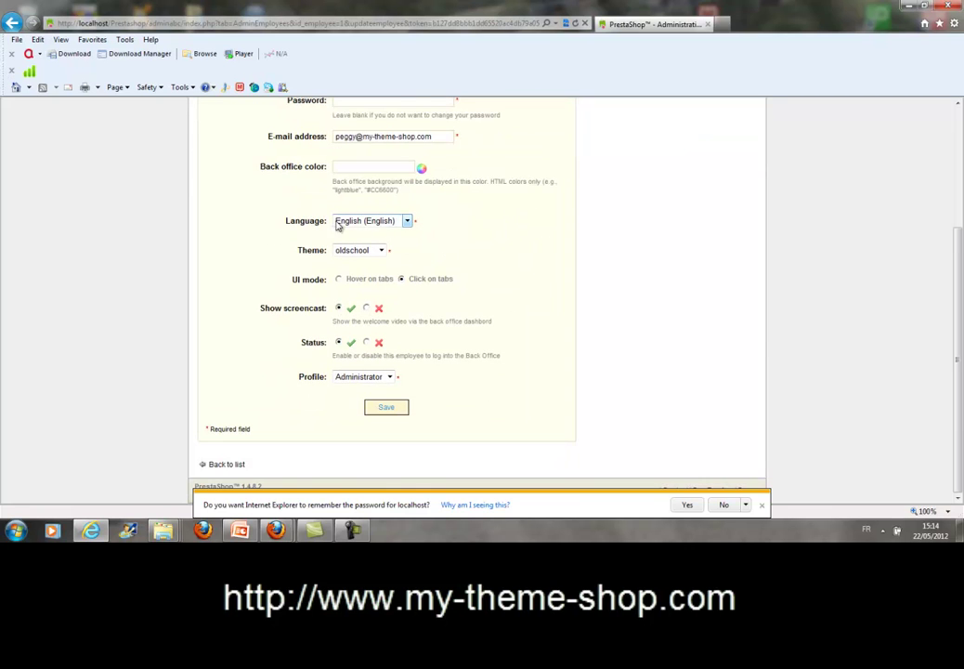
{"action": "left_click", "coordinate": [406, 222]}
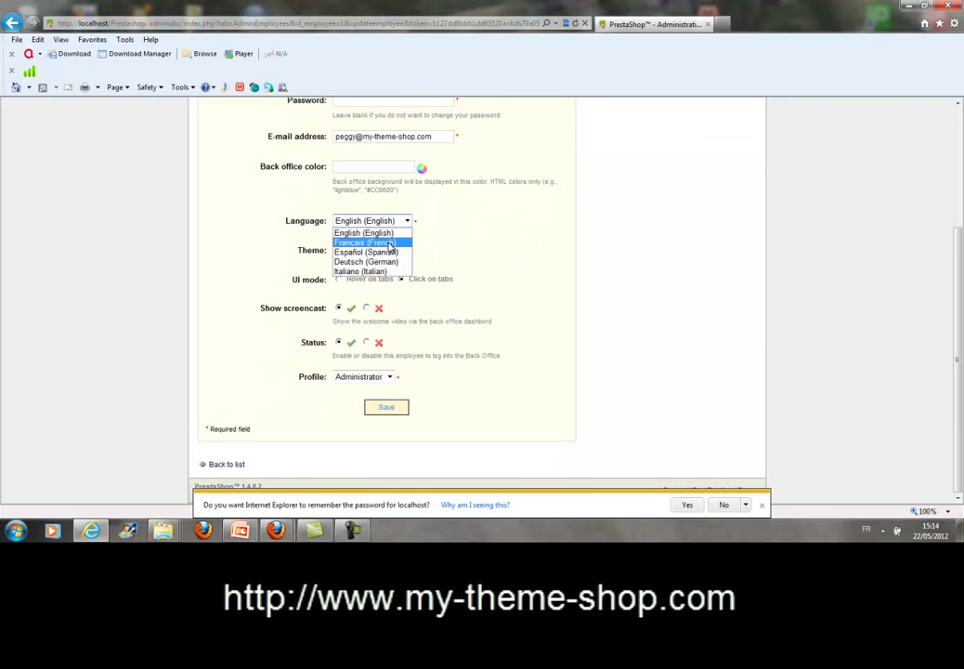
{"action": "left_click", "coordinate": [390, 243]}
{"action": "left_click", "coordinate": [386, 407]}
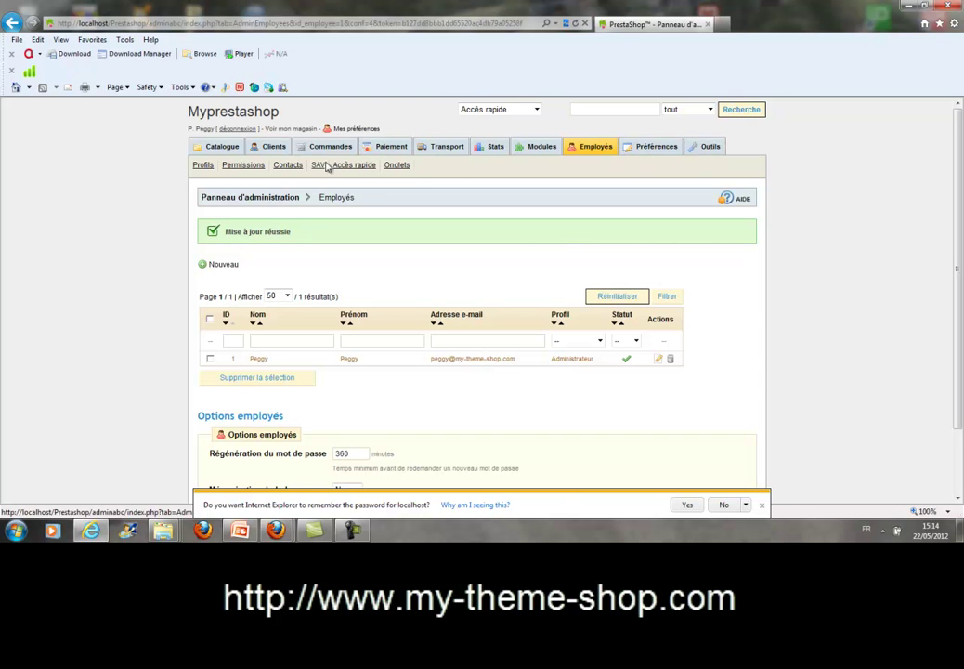
{"action": "scroll", "coordinate": [178, 202], "scroll_direction": "down", "scroll_amount": 2}
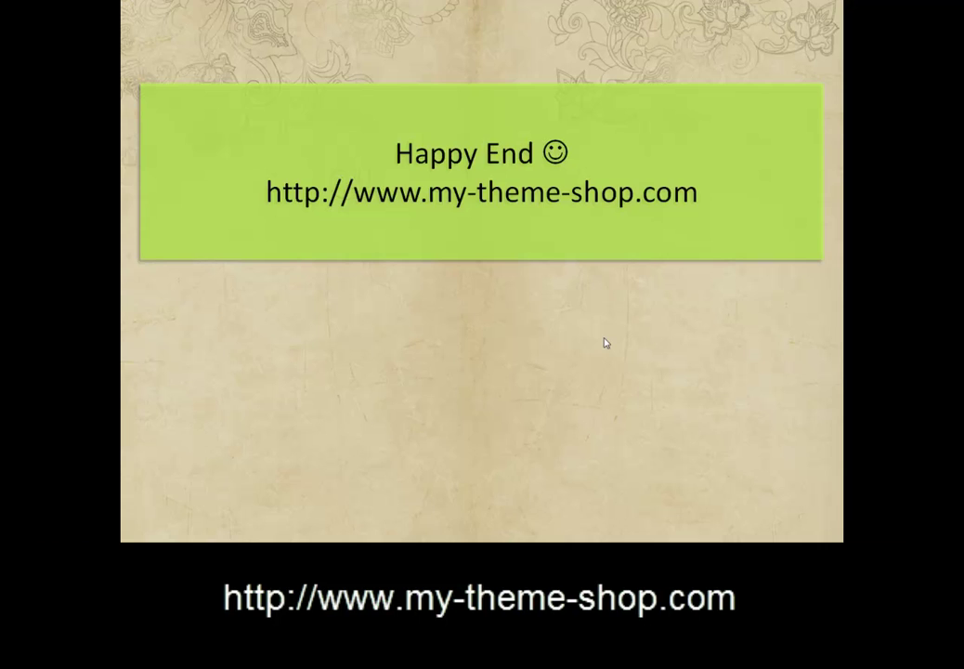